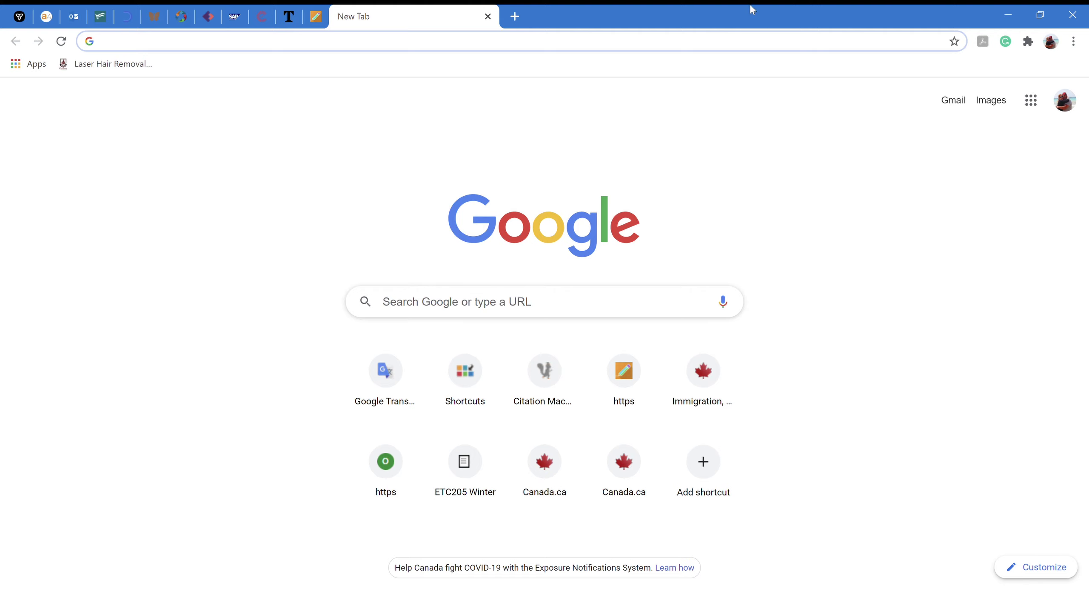
Open the shortcuts.net website
{"action": "left_click", "coordinate": [535, 43]}
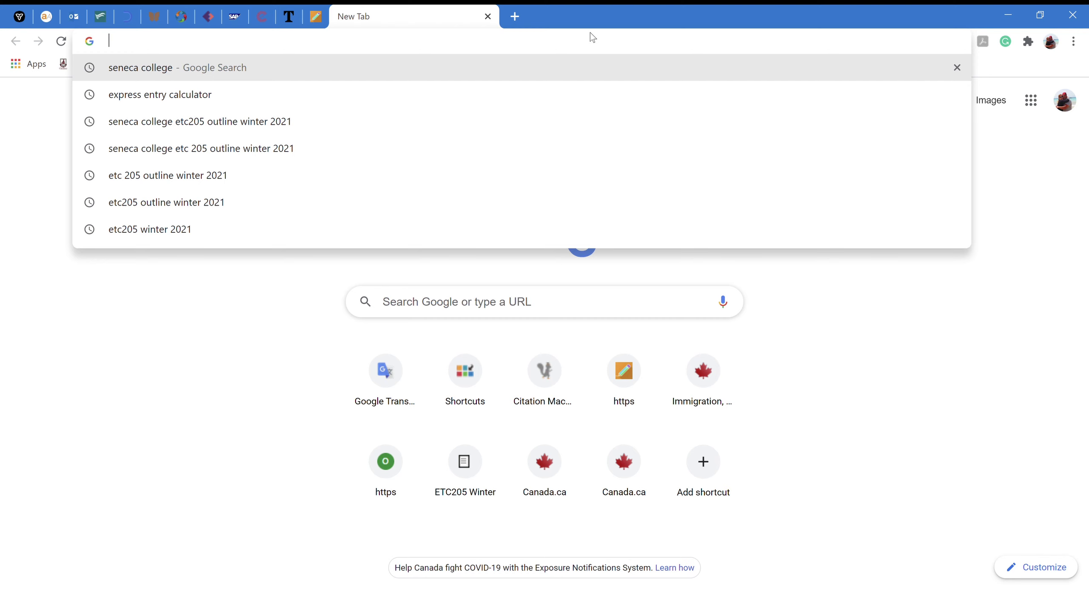
{"action": "type", "text": "sho"}
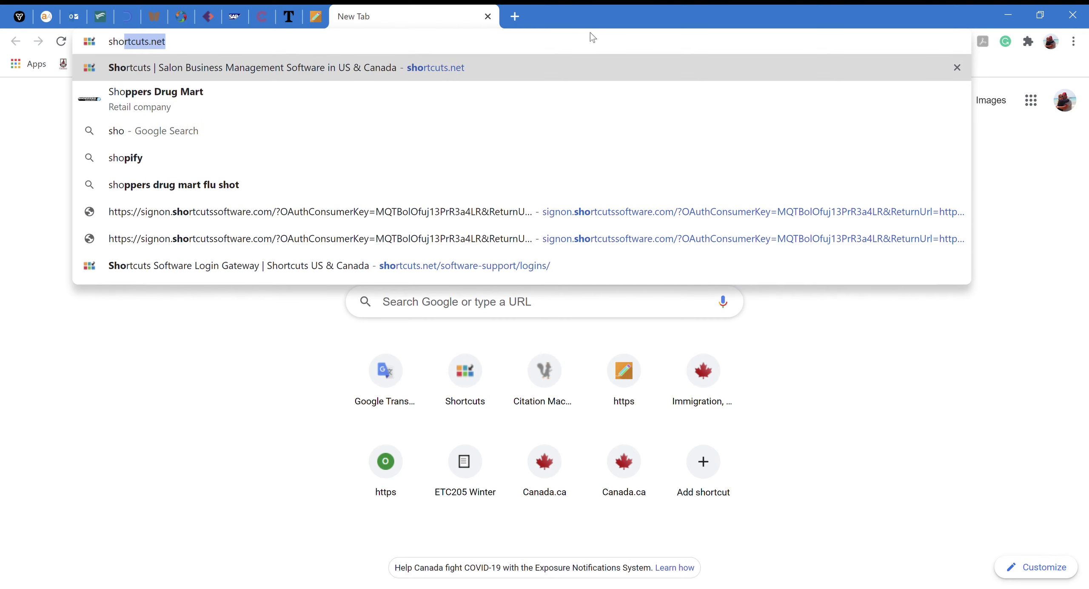
{"action": "type", "text": "tcut"}
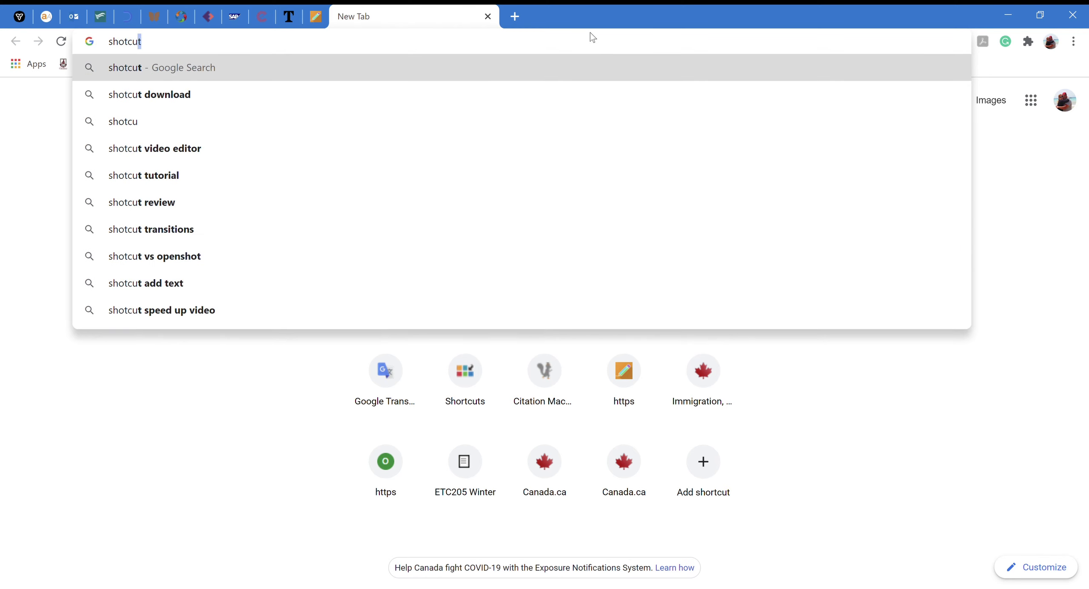
{"action": "type", "text": "s"}
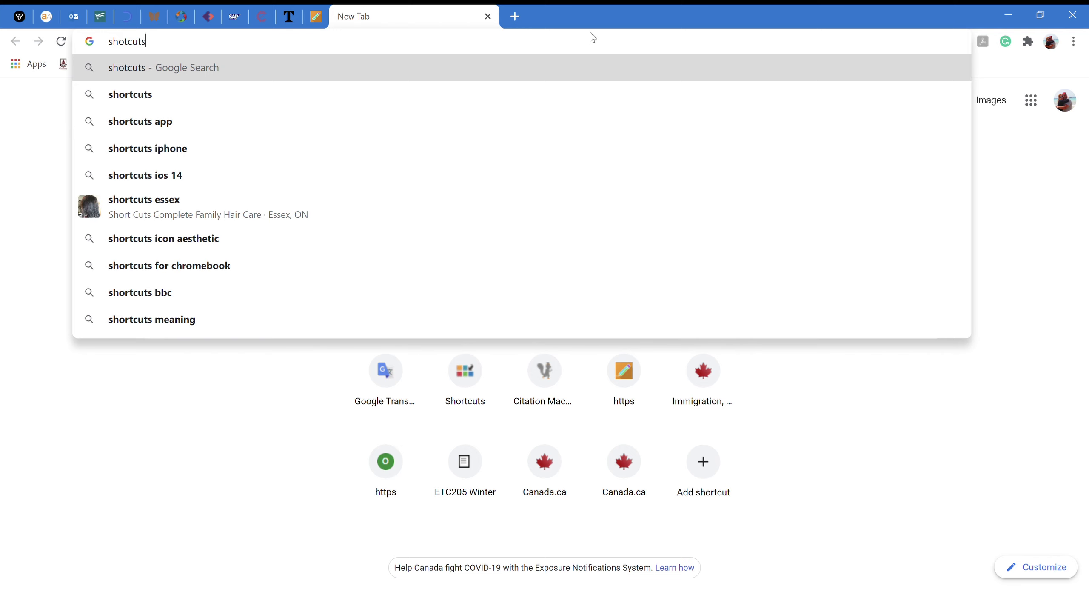
{"action": "key", "text": "BackSpace"}
{"action": "key", "text": "BackSpace"}
{"action": "key", "text": "BackSpace"}
{"action": "key", "text": "BackSpace"}
{"action": "key", "text": "BackSpace"}
{"action": "key", "text": "BackSpace"}
{"action": "type", "text": "o"}
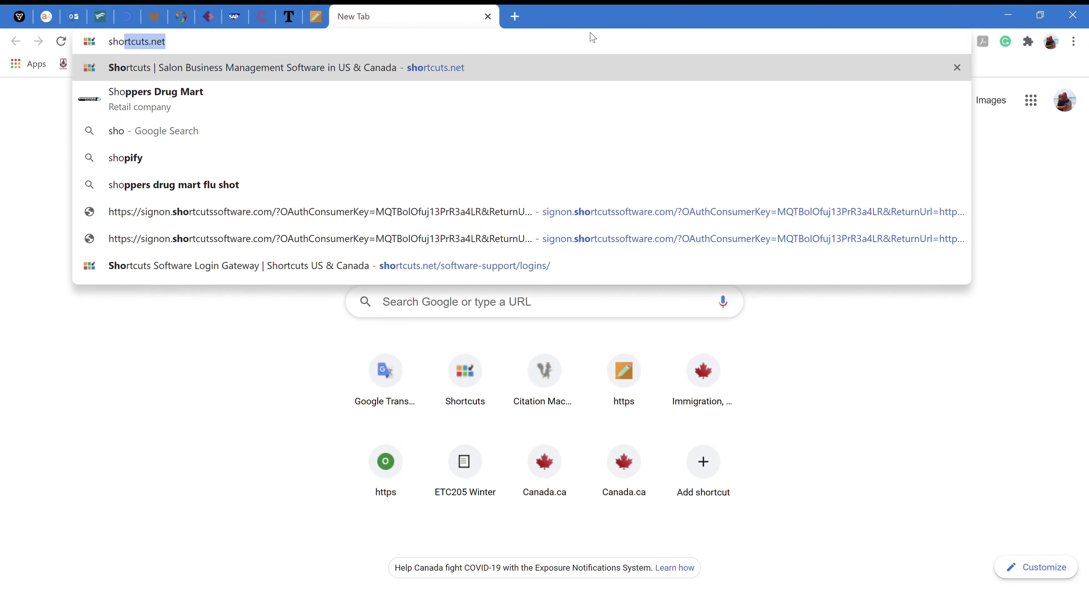
{"action": "type", "text": "r"}
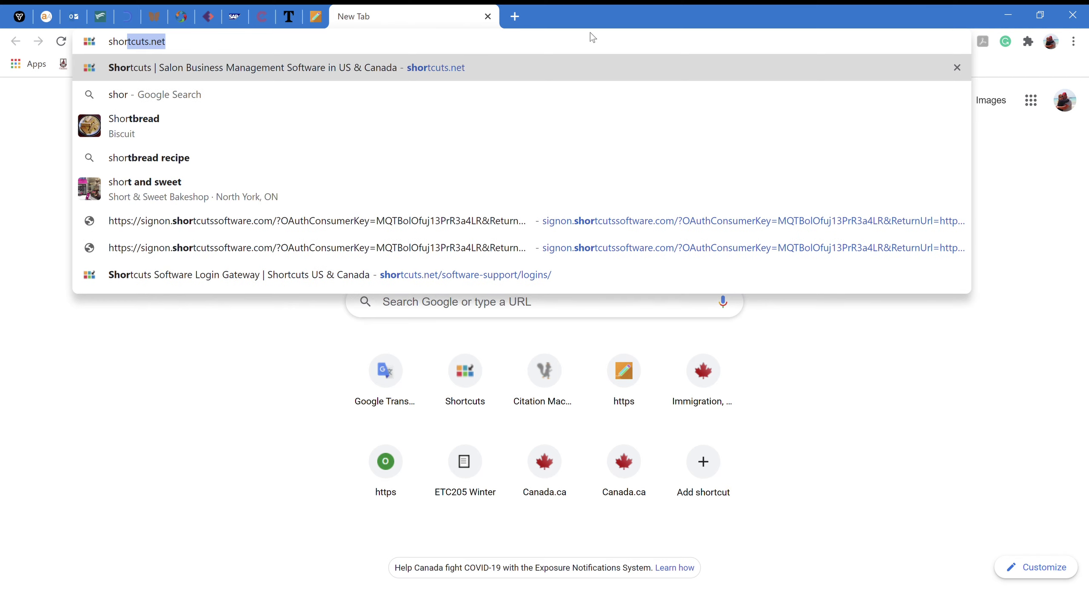
{"action": "key", "text": "Return"}
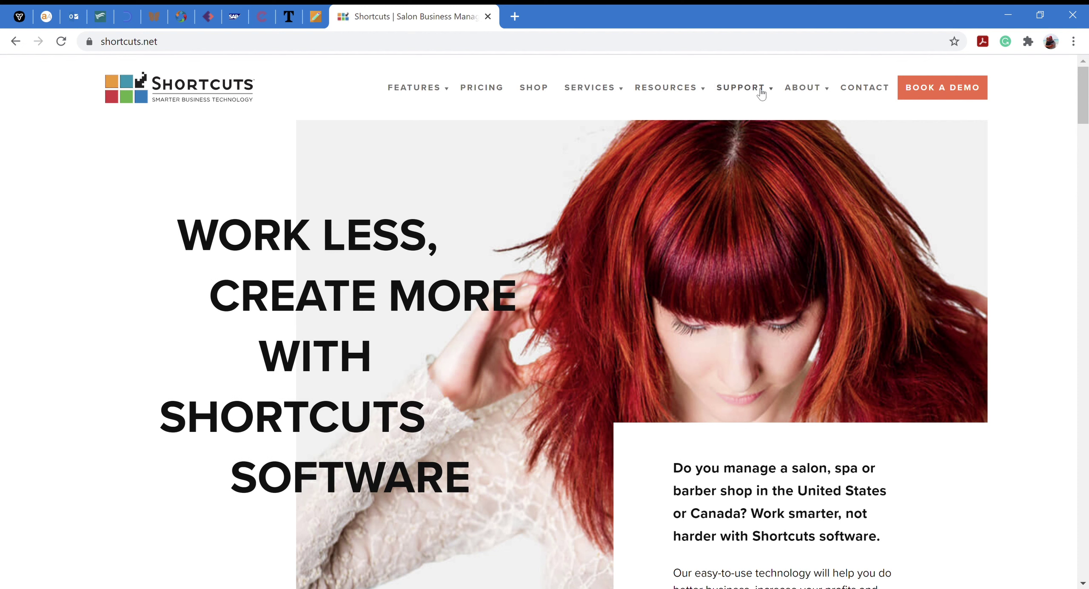
Go to the support logins page and sign in to the Shortcuts Console with the saved credentials
{"action": "left_click", "coordinate": [761, 93]}
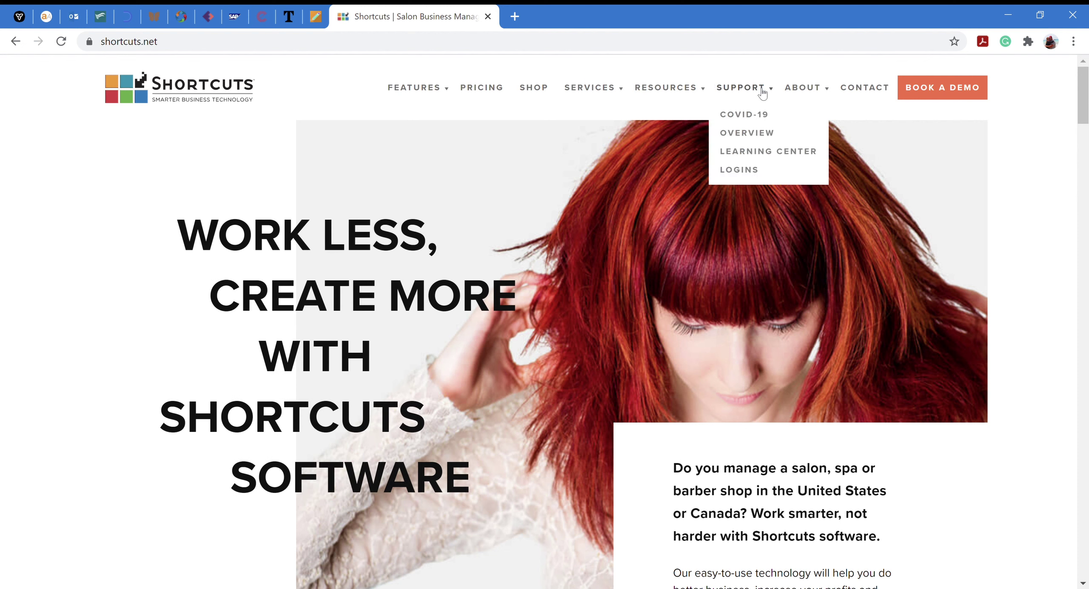
{"action": "left_click", "coordinate": [753, 170]}
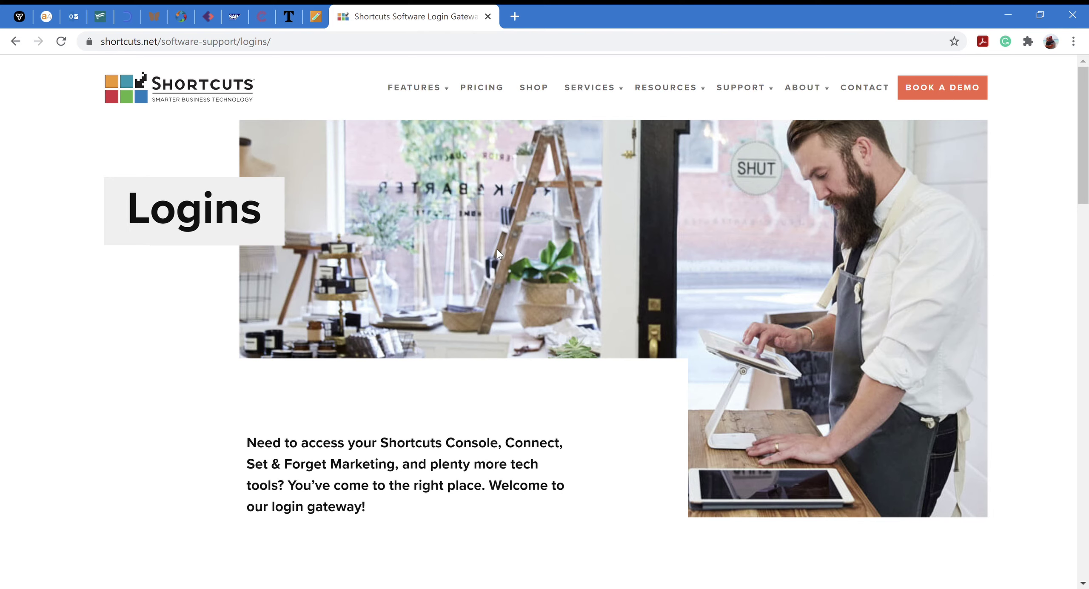
{"action": "scroll", "coordinate": [542, 306], "scroll_direction": "down", "scroll_amount": 5}
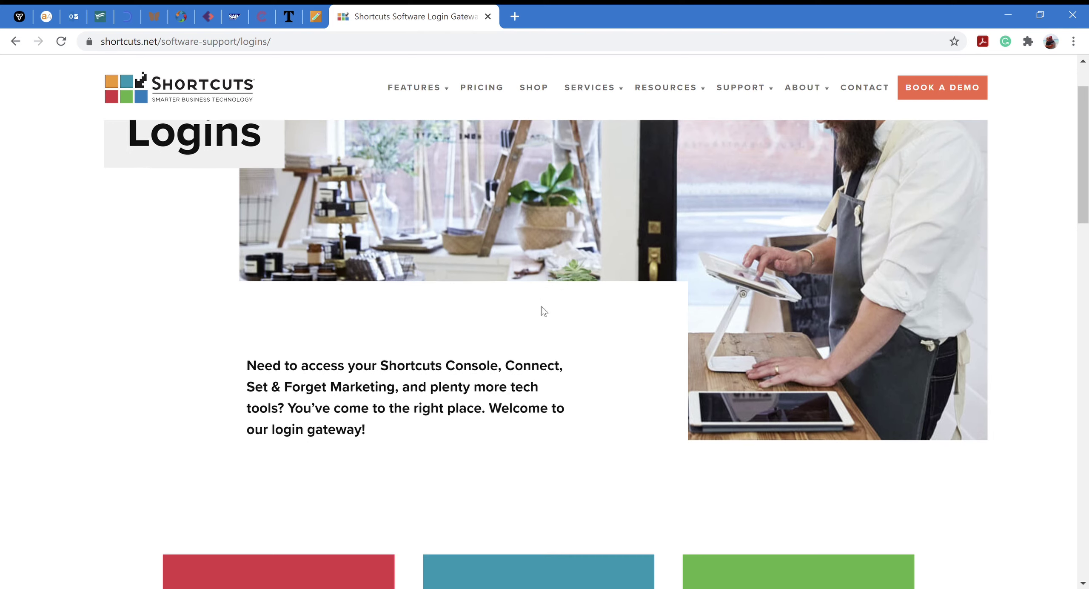
{"action": "scroll", "coordinate": [541, 306], "scroll_direction": "down", "scroll_amount": 2}
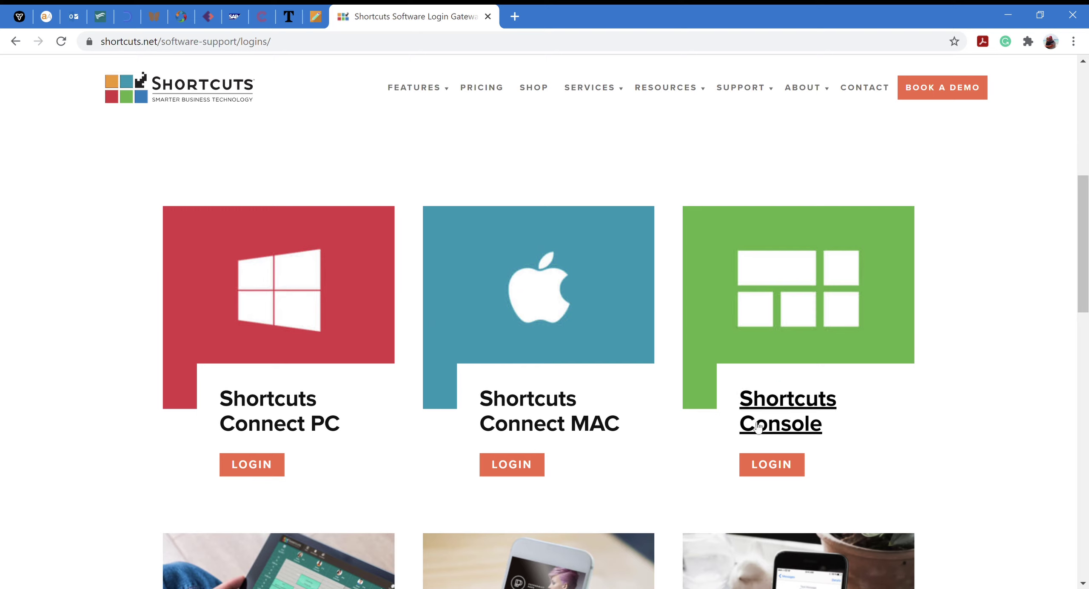
{"action": "left_click", "coordinate": [772, 466]}
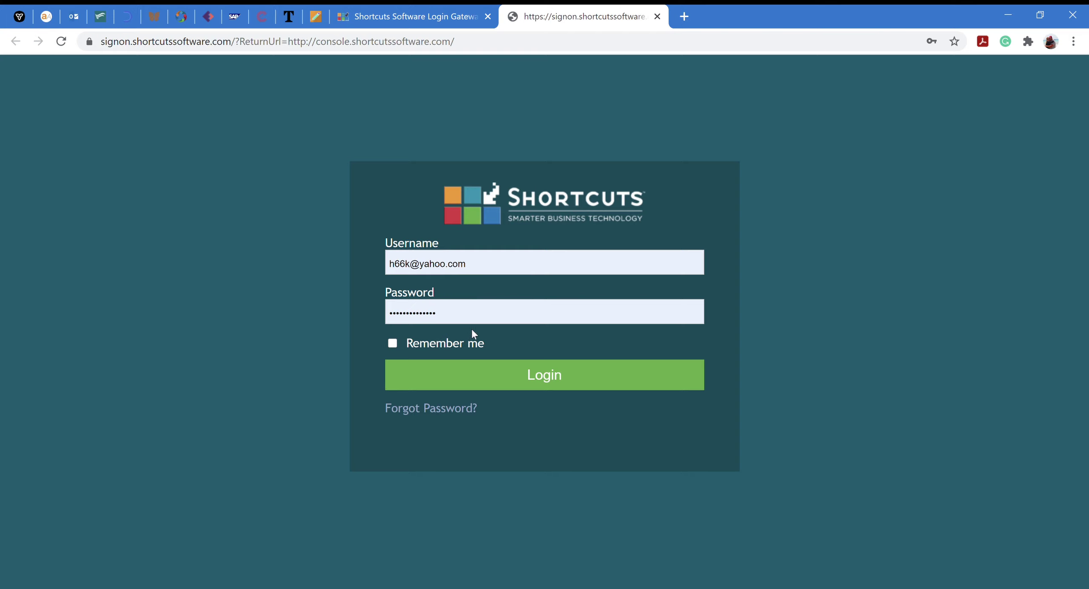
{"action": "left_click", "coordinate": [570, 377]}
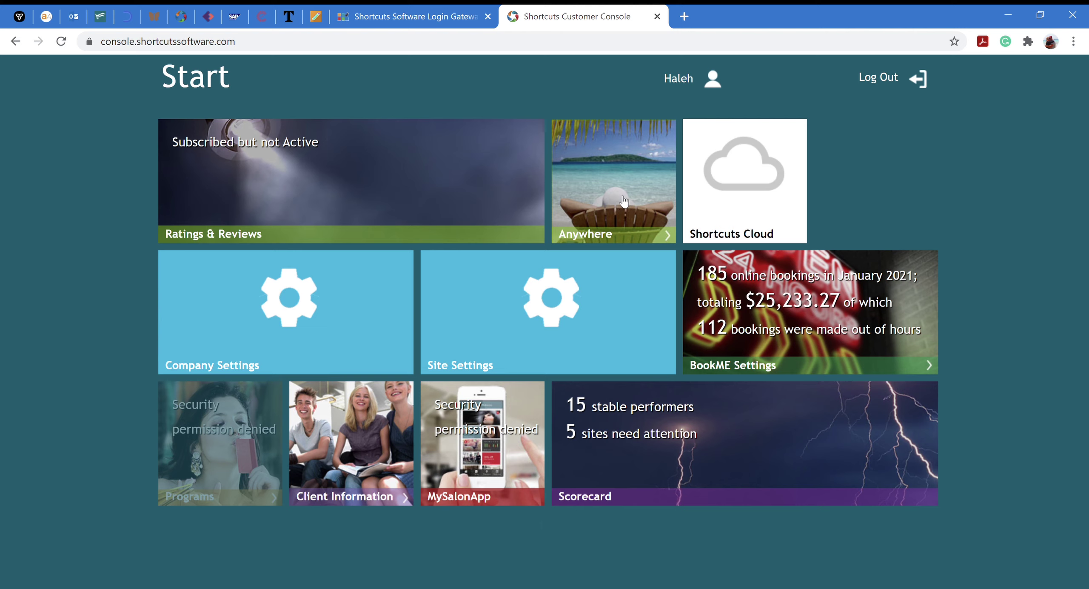
Open Anywhere and choose the Civello Rosedale site to show its appointment book
{"action": "left_click", "coordinate": [607, 210]}
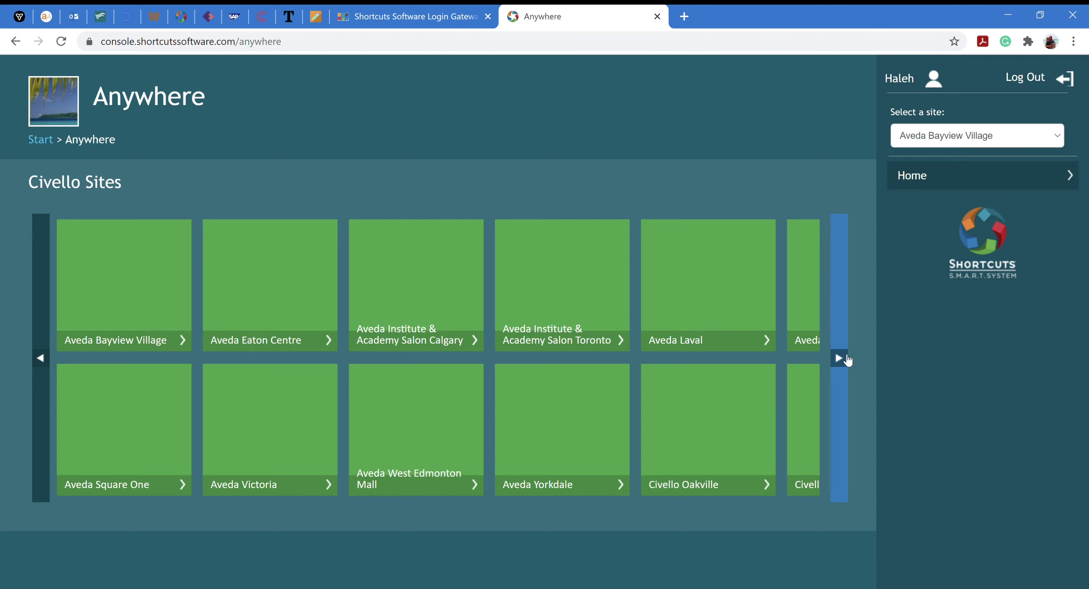
{"action": "left_click", "coordinate": [840, 357]}
{"action": "left_click", "coordinate": [840, 357]}
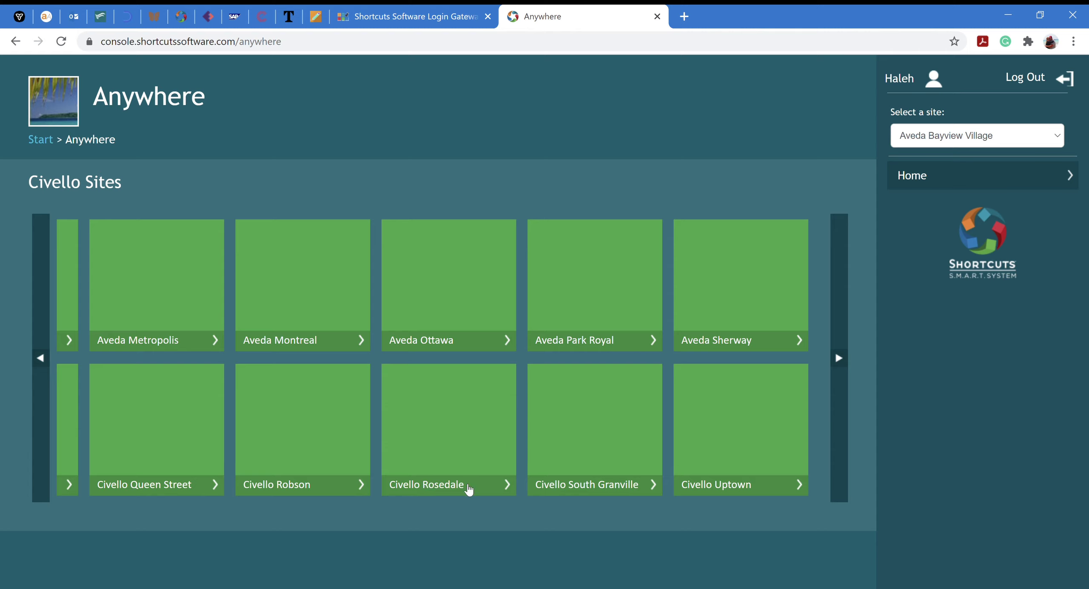
{"action": "left_click", "coordinate": [468, 490]}
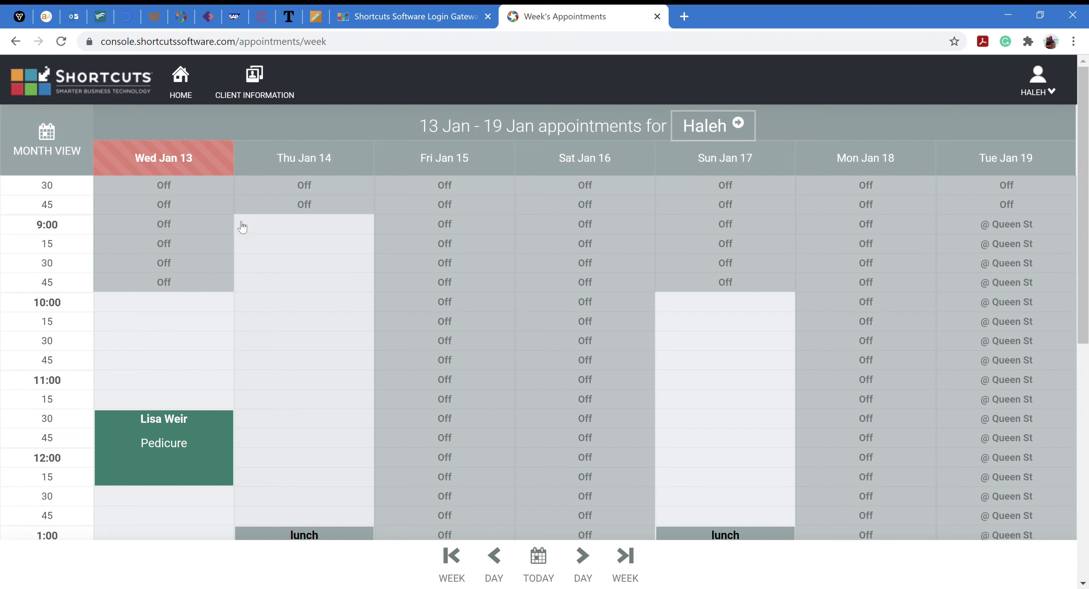
Look over the Wed Jan 13 appointments and open the client history of the 1:15 body contouring client
{"action": "scroll", "coordinate": [235, 240], "scroll_direction": "down", "scroll_amount": 3}
{"action": "scroll", "coordinate": [235, 240], "scroll_direction": "down", "scroll_amount": 7}
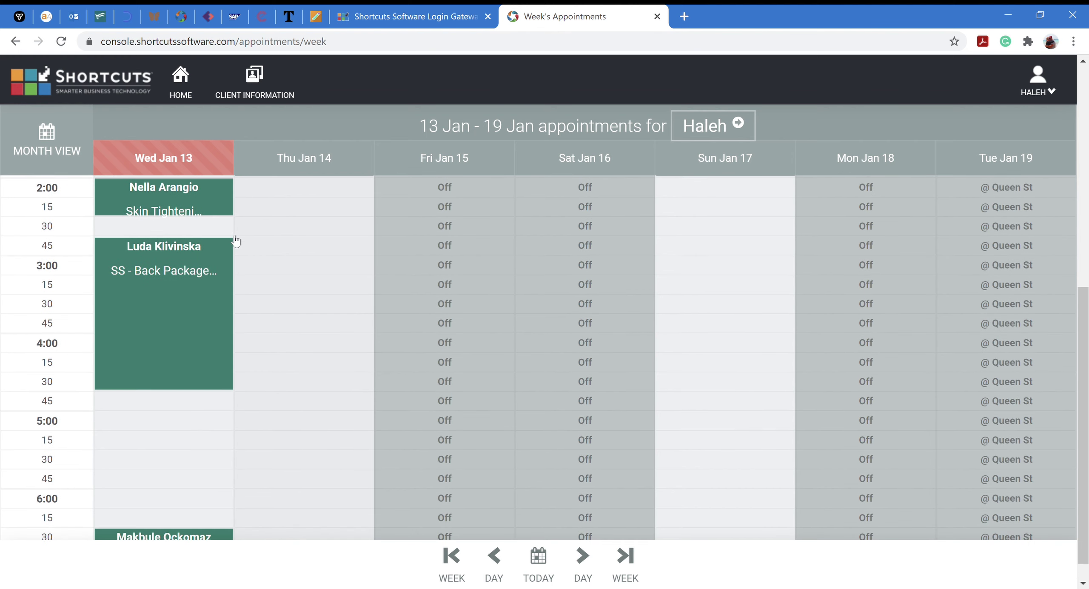
{"action": "scroll", "coordinate": [236, 238], "scroll_direction": "up", "scroll_amount": 8}
{"action": "scroll", "coordinate": [234, 241], "scroll_direction": "down", "scroll_amount": 5}
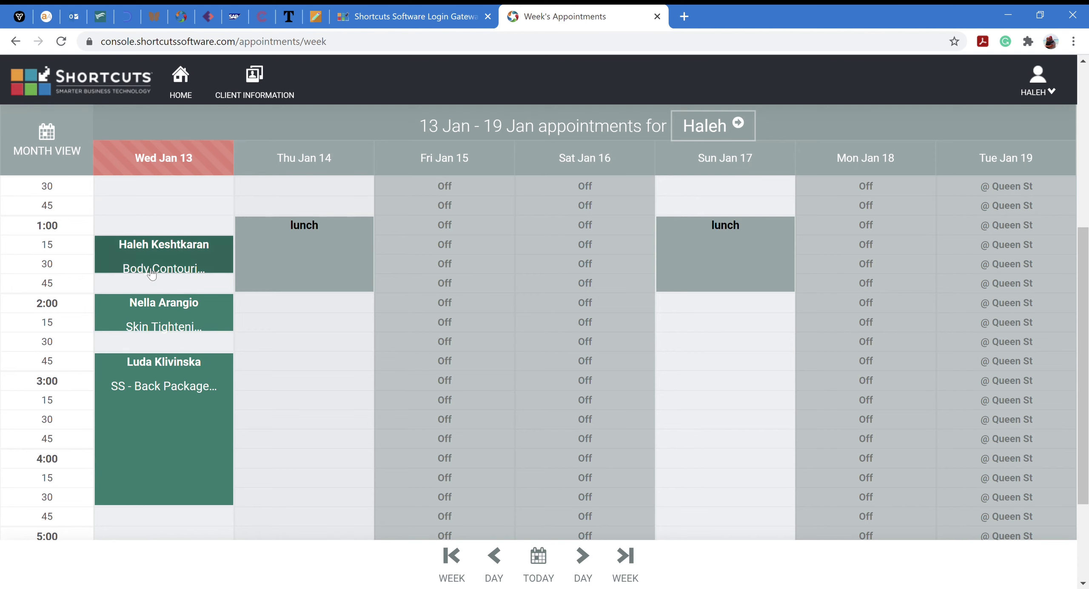
{"action": "scroll", "coordinate": [160, 363], "scroll_direction": "down", "scroll_amount": 3}
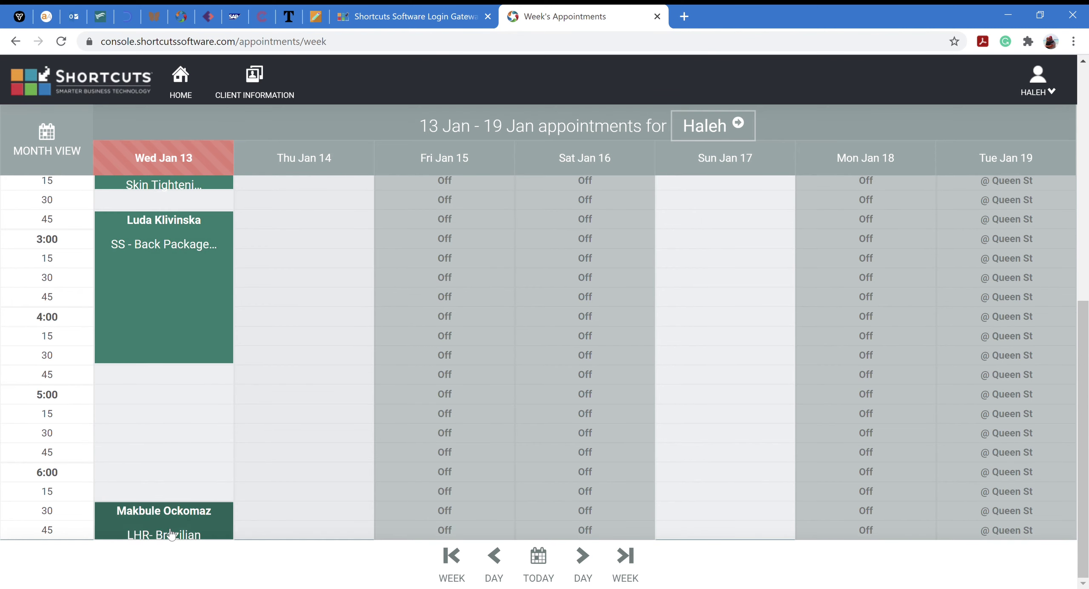
{"action": "scroll", "coordinate": [190, 409], "scroll_direction": "up", "scroll_amount": 5}
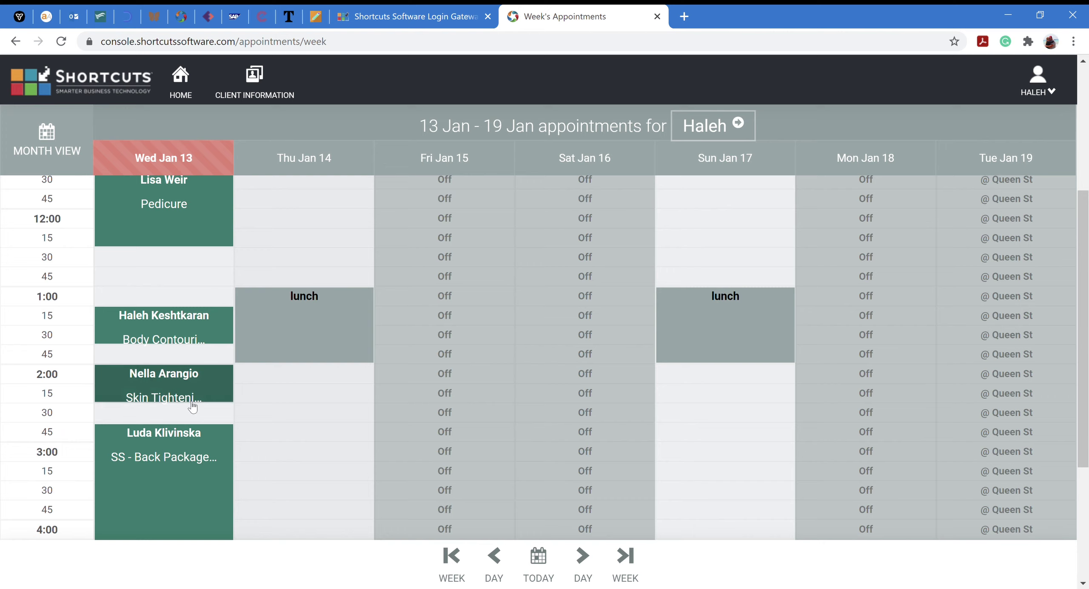
{"action": "left_click", "coordinate": [204, 326]}
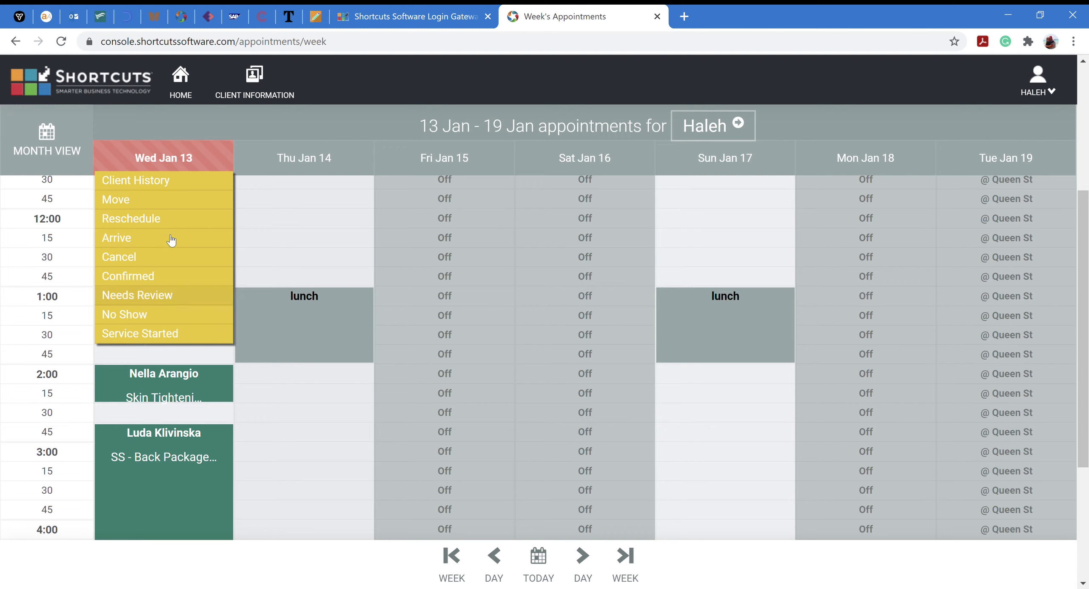
{"action": "left_click", "coordinate": [168, 188]}
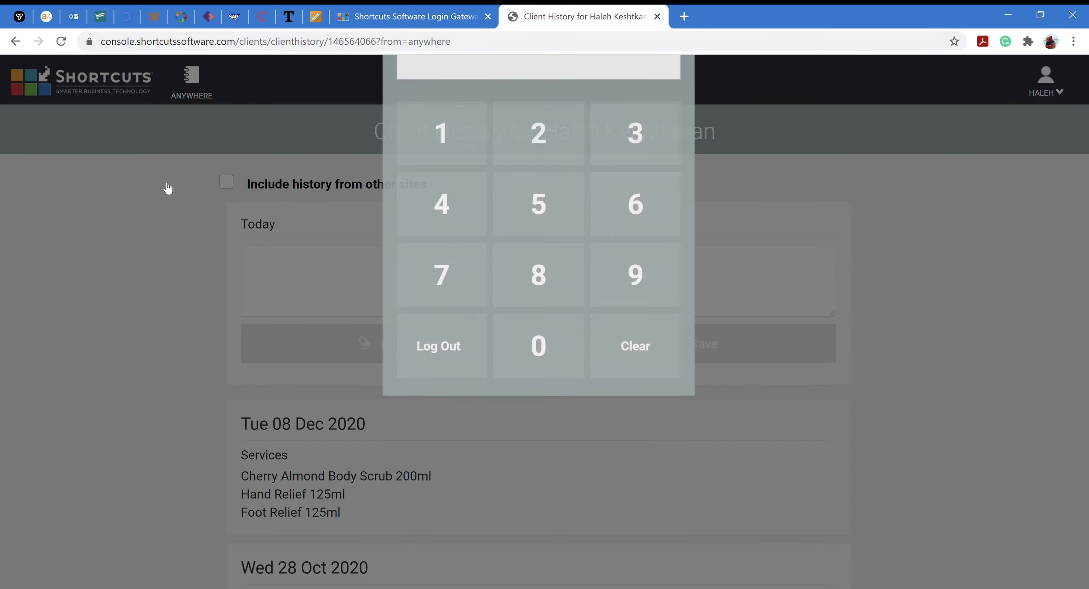
Enter the PIN to unlock the client history
{"action": "left_click", "coordinate": [539, 367]}
{"action": "left_click", "coordinate": [628, 357]}
{"action": "left_click", "coordinate": [548, 431]}
{"action": "left_click", "coordinate": [625, 370]}
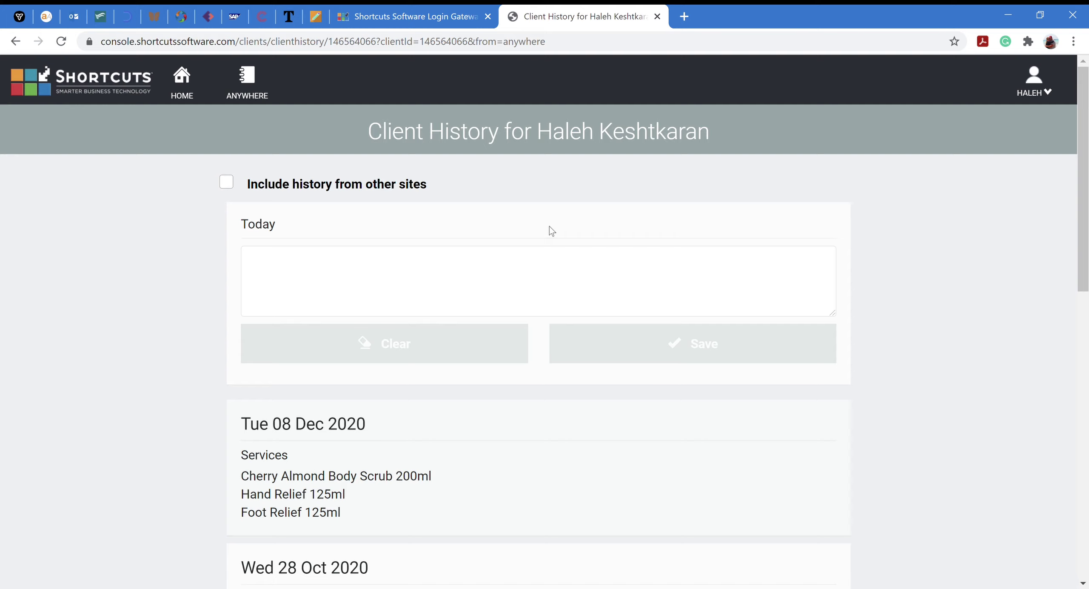
Include history from other sites and review the client's past services and forms
{"action": "left_click", "coordinate": [227, 182]}
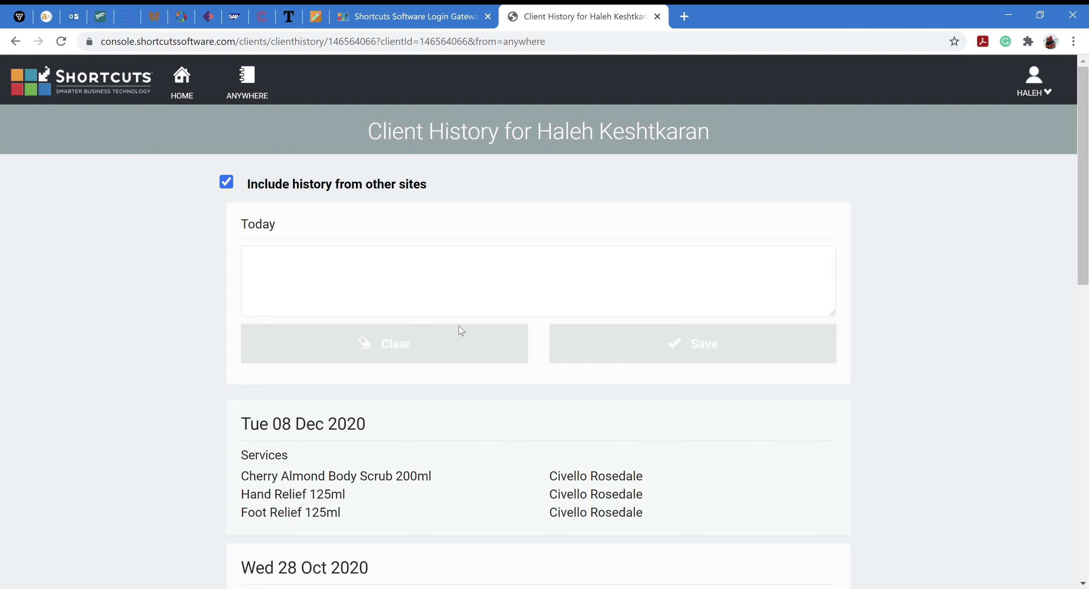
{"action": "scroll", "coordinate": [359, 394], "scroll_direction": "down", "scroll_amount": 5}
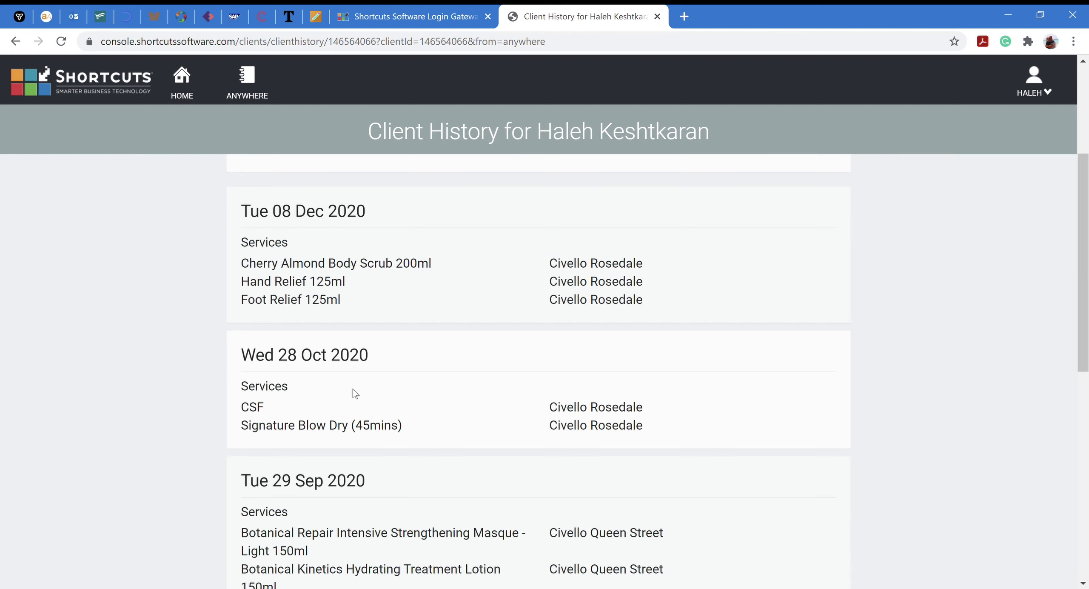
{"action": "scroll", "coordinate": [356, 393], "scroll_direction": "down", "scroll_amount": 3}
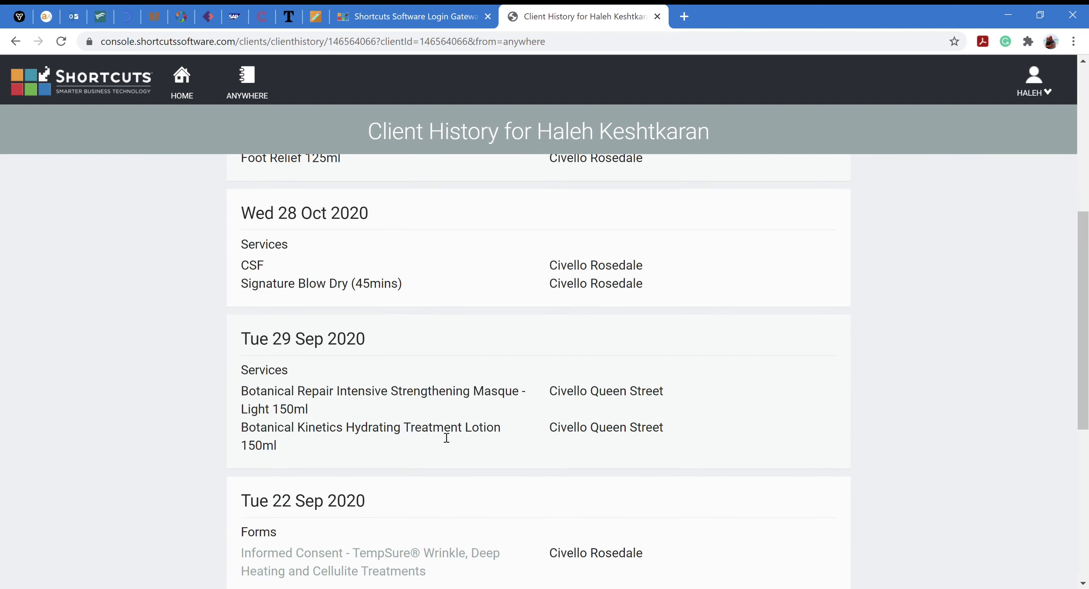
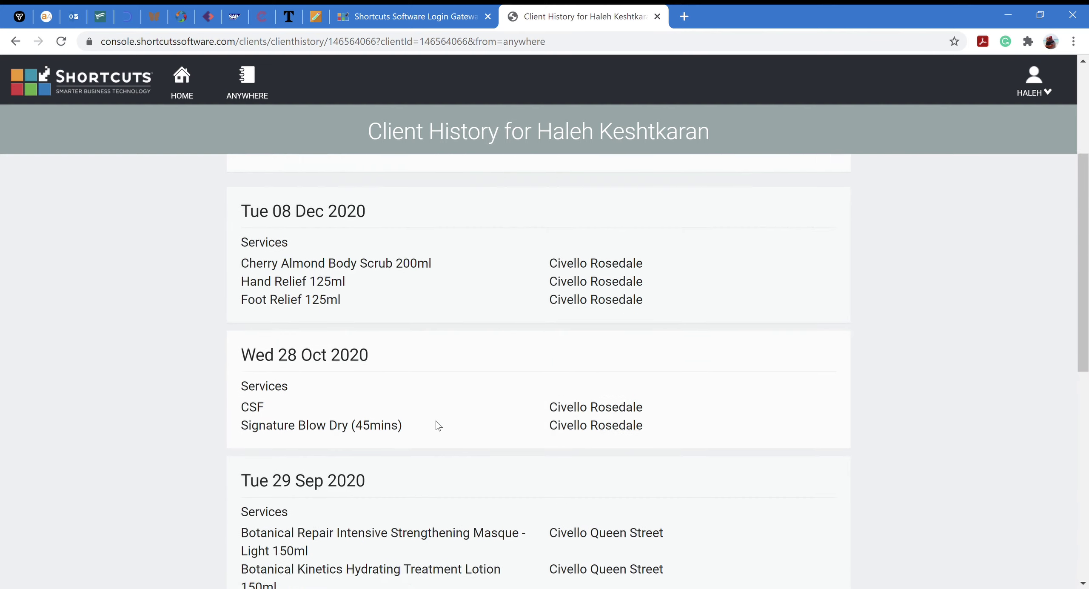
{"action": "scroll", "coordinate": [347, 301], "scroll_direction": "down", "scroll_amount": 4}
{"action": "scroll", "coordinate": [347, 300], "scroll_direction": "down", "scroll_amount": 5}
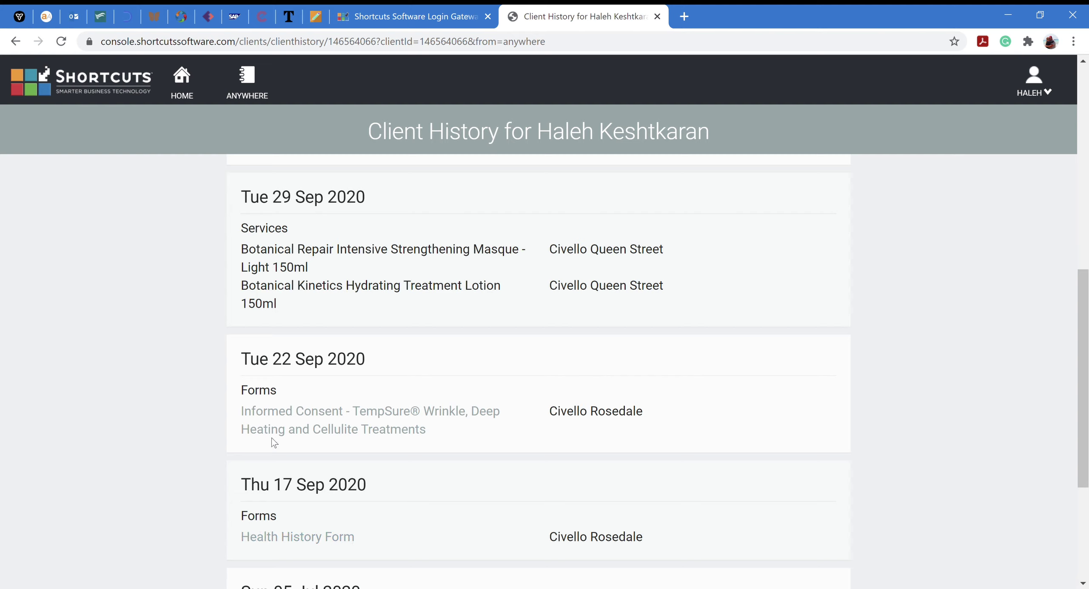
{"action": "scroll", "coordinate": [336, 434], "scroll_direction": "down", "scroll_amount": 2}
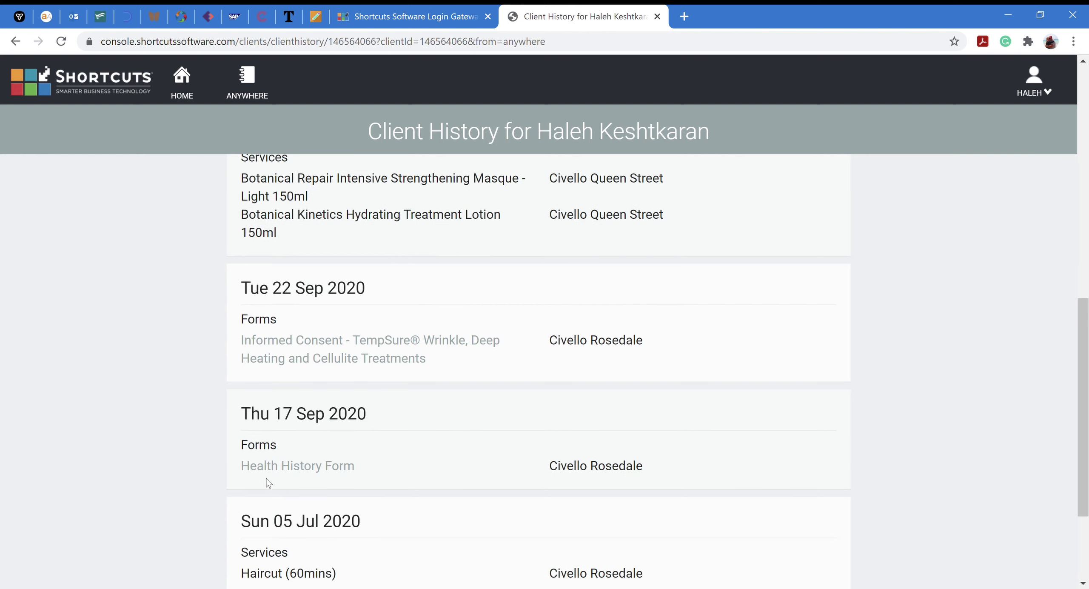
Review the client's Health History Form from Thu 17 Sep 2020 through question 14 and return to the week's appointments
{"action": "left_click", "coordinate": [290, 467]}
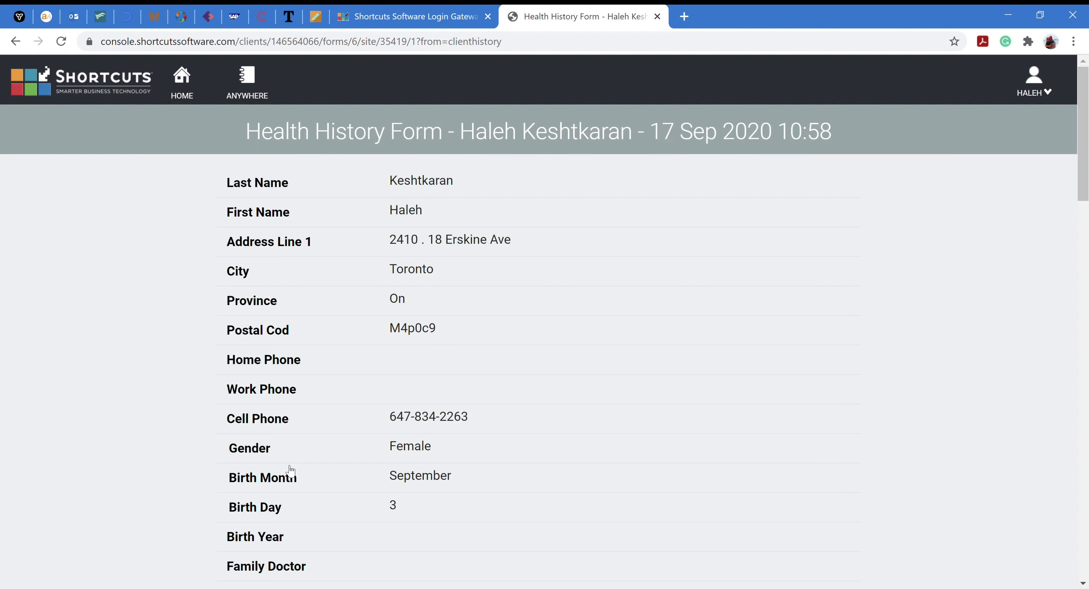
{"action": "scroll", "coordinate": [595, 304], "scroll_direction": "down", "scroll_amount": 10}
{"action": "scroll", "coordinate": [596, 304], "scroll_direction": "down", "scroll_amount": 10}
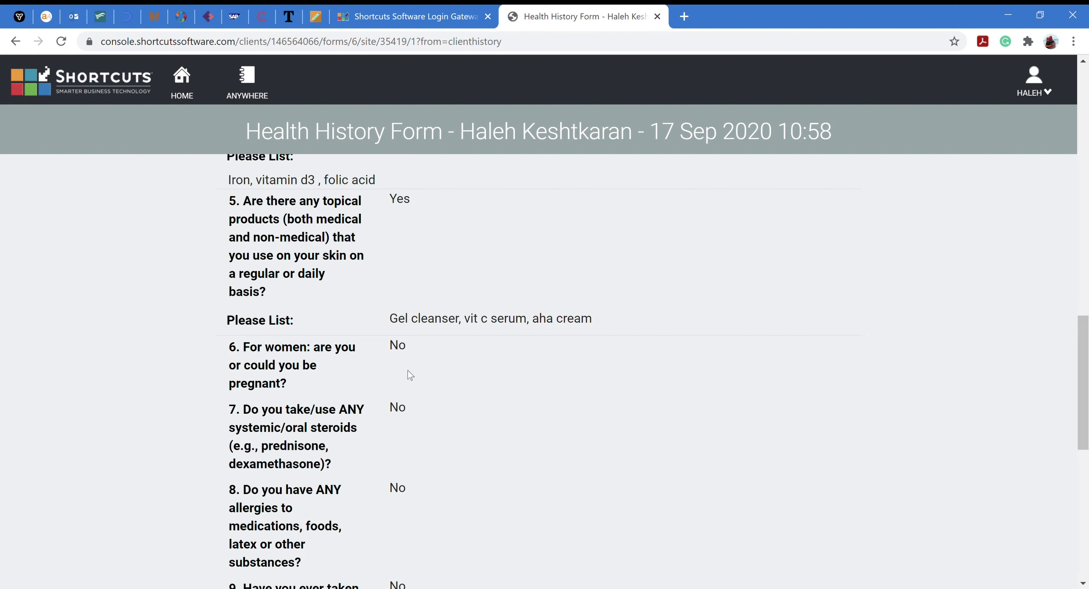
{"action": "scroll", "coordinate": [451, 357], "scroll_direction": "down", "scroll_amount": 10}
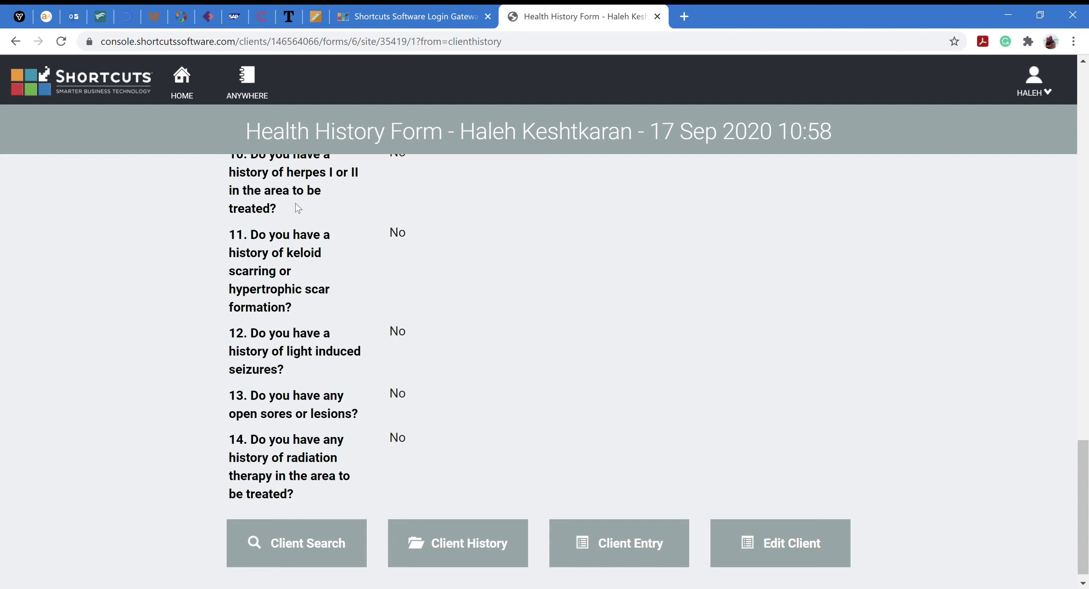
{"action": "scroll", "coordinate": [499, 285], "scroll_direction": "down", "scroll_amount": 1}
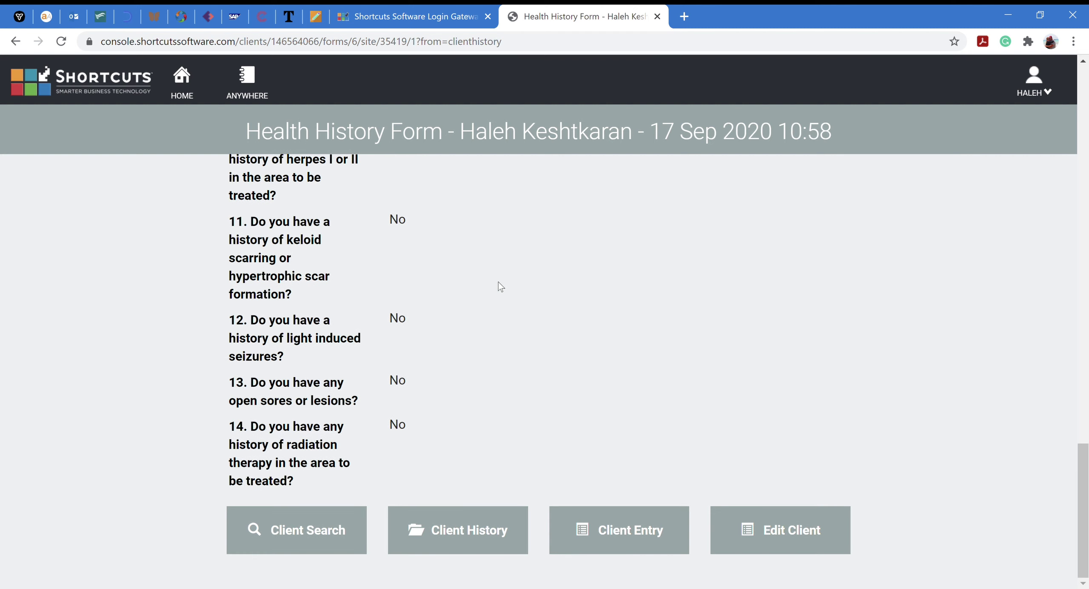
{"action": "scroll", "coordinate": [501, 286], "scroll_direction": "up", "scroll_amount": 20}
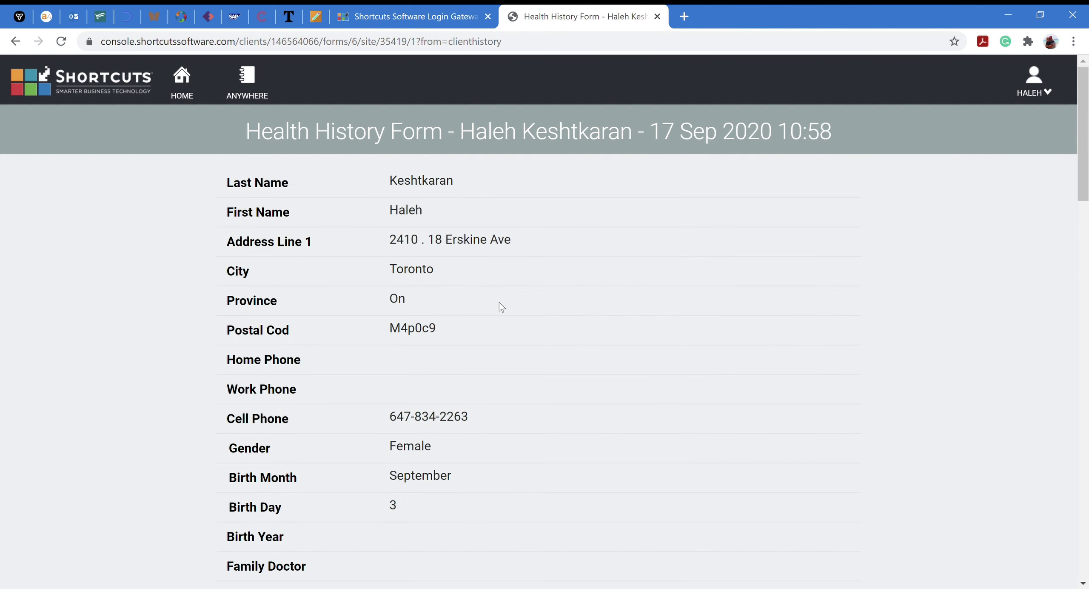
{"action": "left_click", "coordinate": [251, 80]}
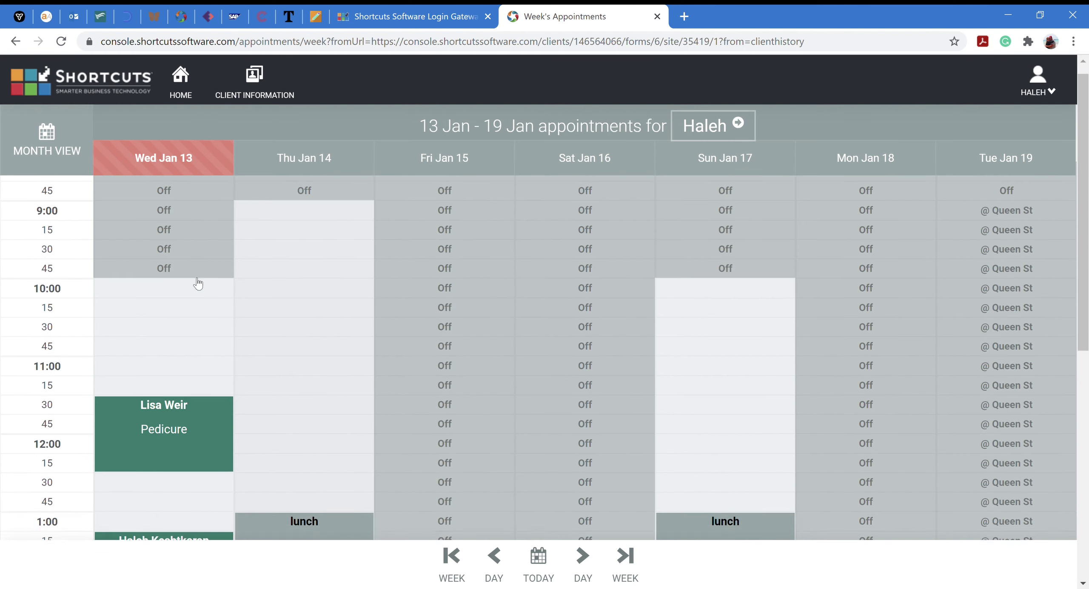
Open the client history of the 2:00 skin tightening client on Wed Jan 13
{"action": "scroll", "coordinate": [197, 282], "scroll_direction": "down", "scroll_amount": 5}
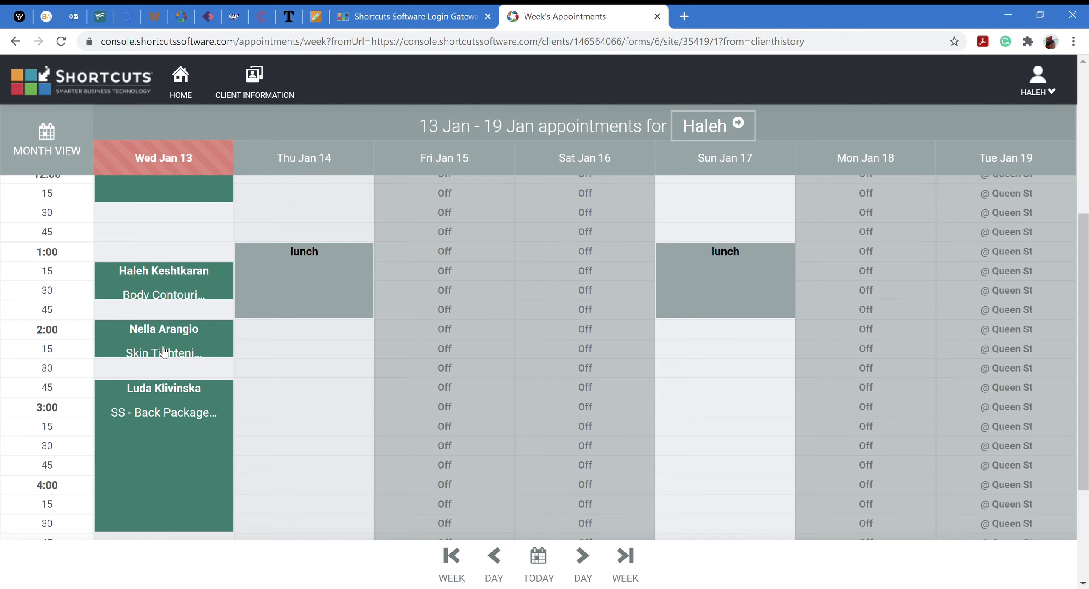
{"action": "left_click", "coordinate": [192, 352]}
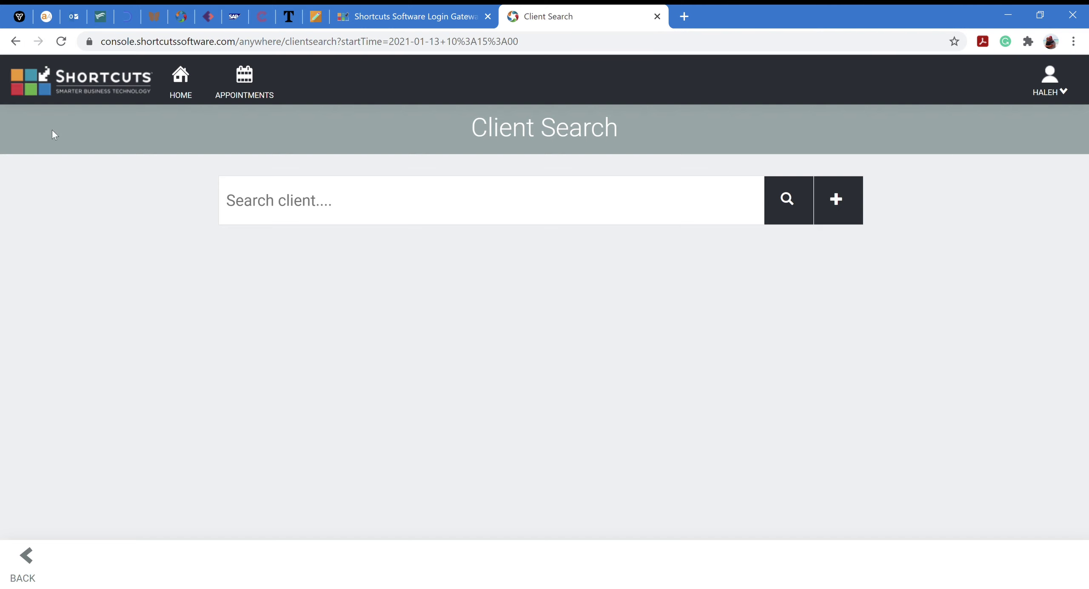
{"action": "left_click", "coordinate": [15, 41]}
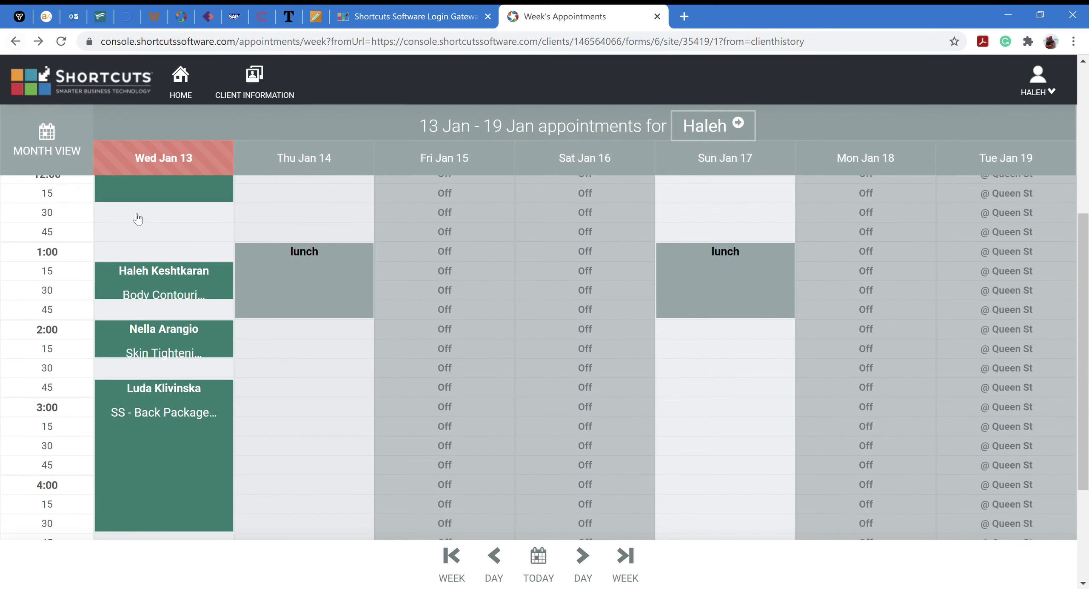
{"action": "left_click", "coordinate": [184, 327]}
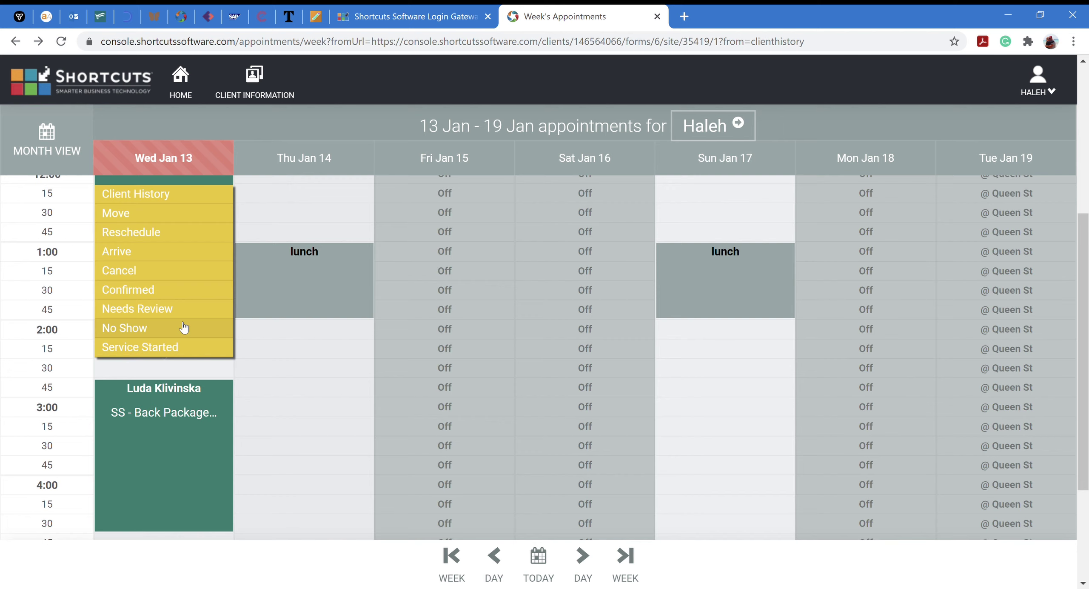
{"action": "left_click", "coordinate": [178, 194]}
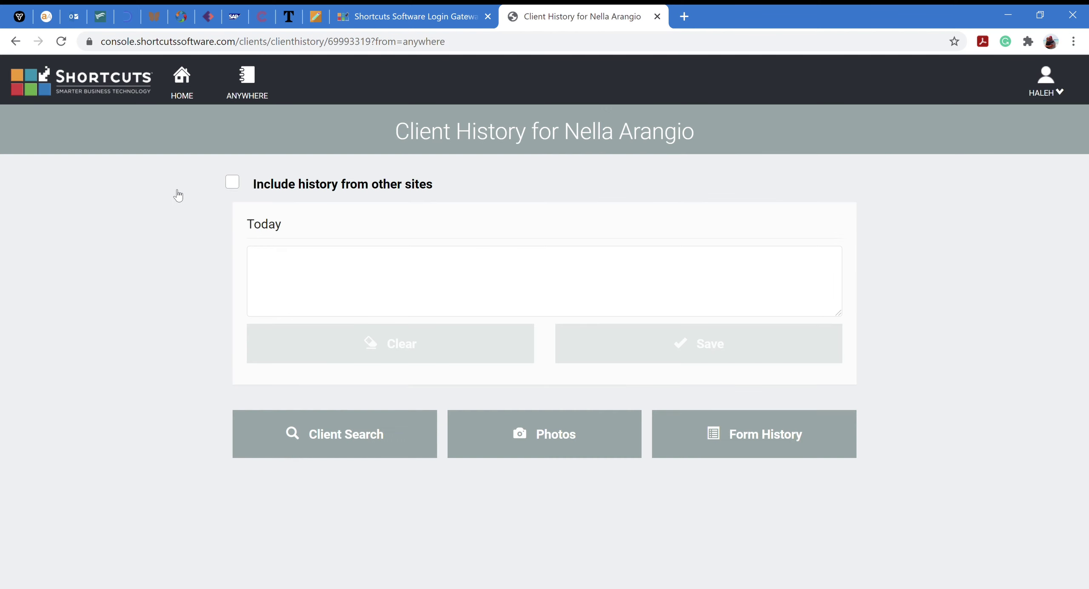
Include history from other sites and review the skin tightening client's Civello Queen Street records from December 2020
{"action": "left_click", "coordinate": [232, 182]}
{"action": "scroll", "coordinate": [459, 344], "scroll_direction": "down", "scroll_amount": 2}
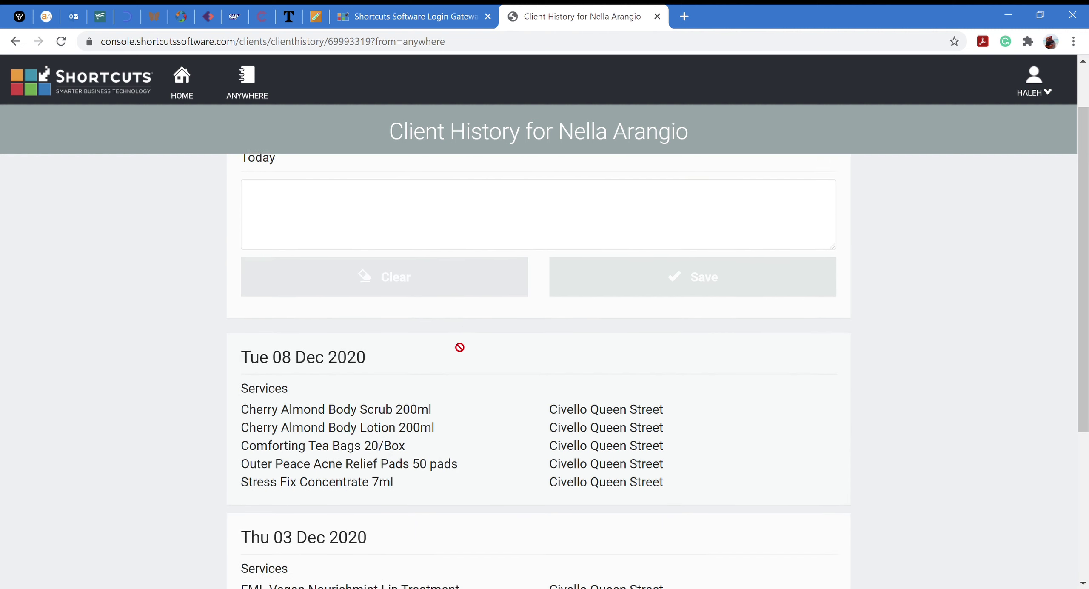
{"action": "scroll", "coordinate": [460, 347], "scroll_direction": "down", "scroll_amount": 2}
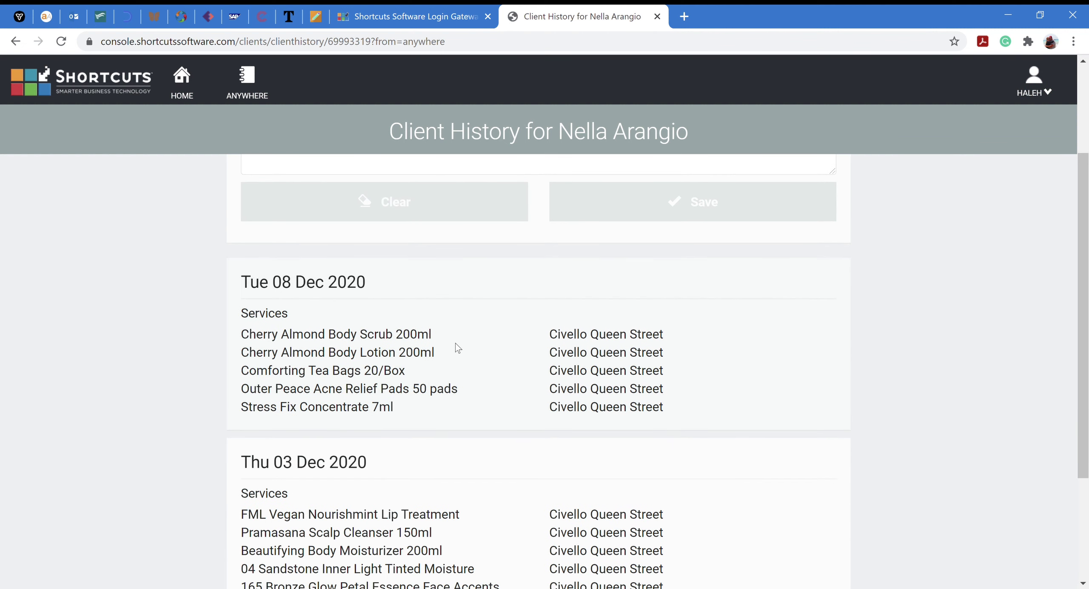
{"action": "scroll", "coordinate": [458, 348], "scroll_direction": "down", "scroll_amount": 4}
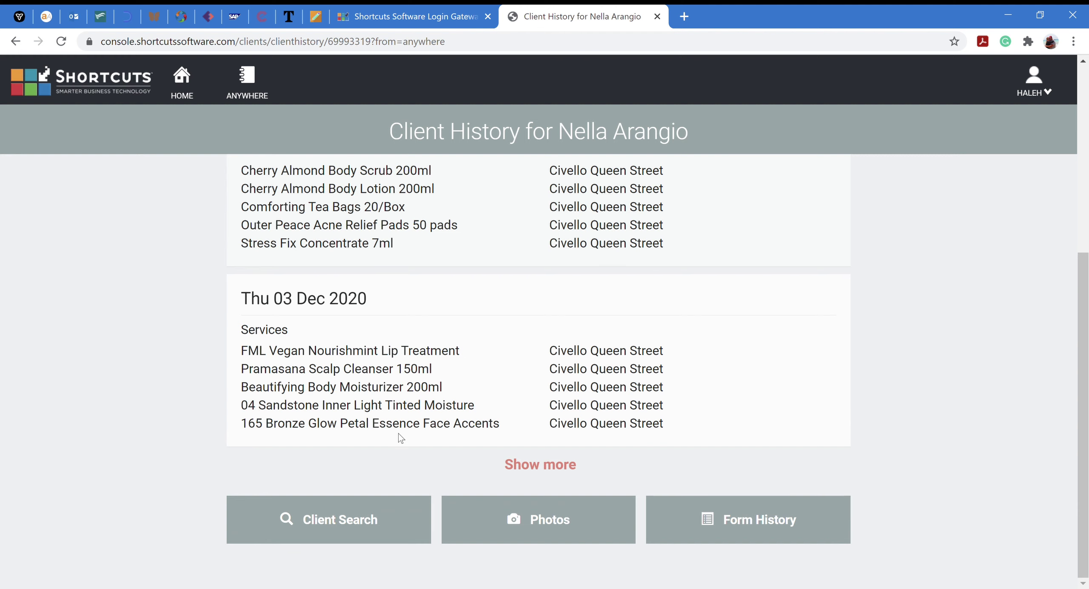
{"action": "scroll", "coordinate": [456, 449], "scroll_direction": "up", "scroll_amount": 9}
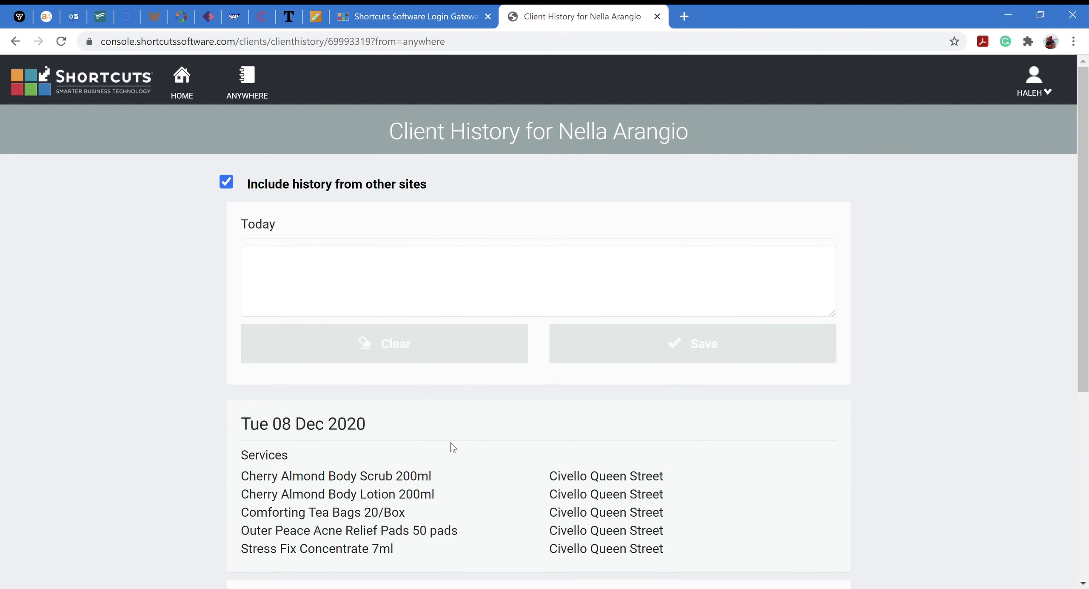
{"action": "scroll", "coordinate": [456, 449], "scroll_direction": "down", "scroll_amount": 7}
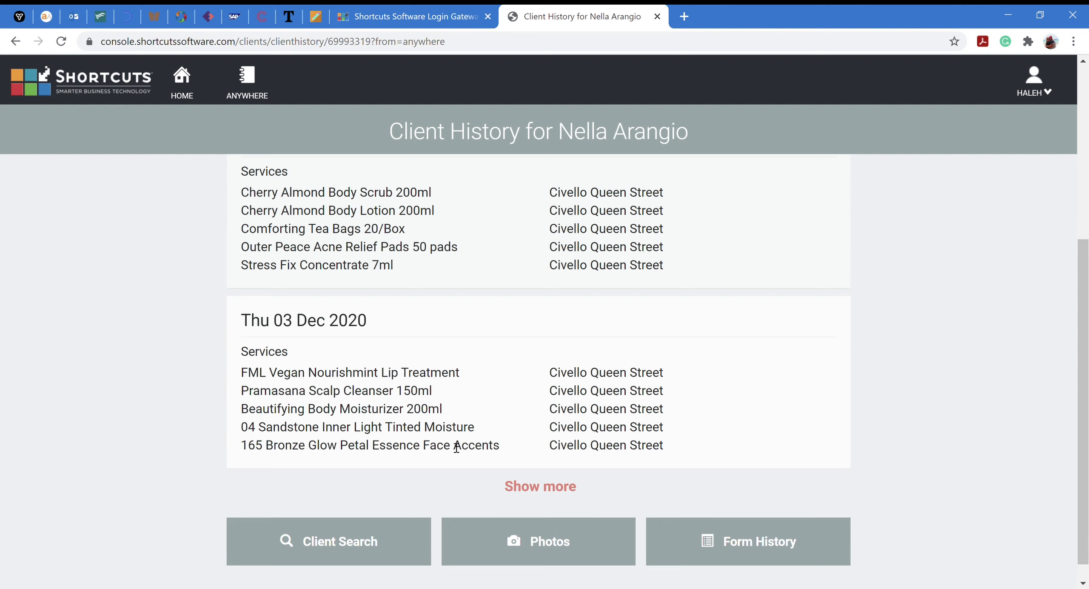
Check the client's form history with other sites included and return to the client search
{"action": "left_click", "coordinate": [762, 545]}
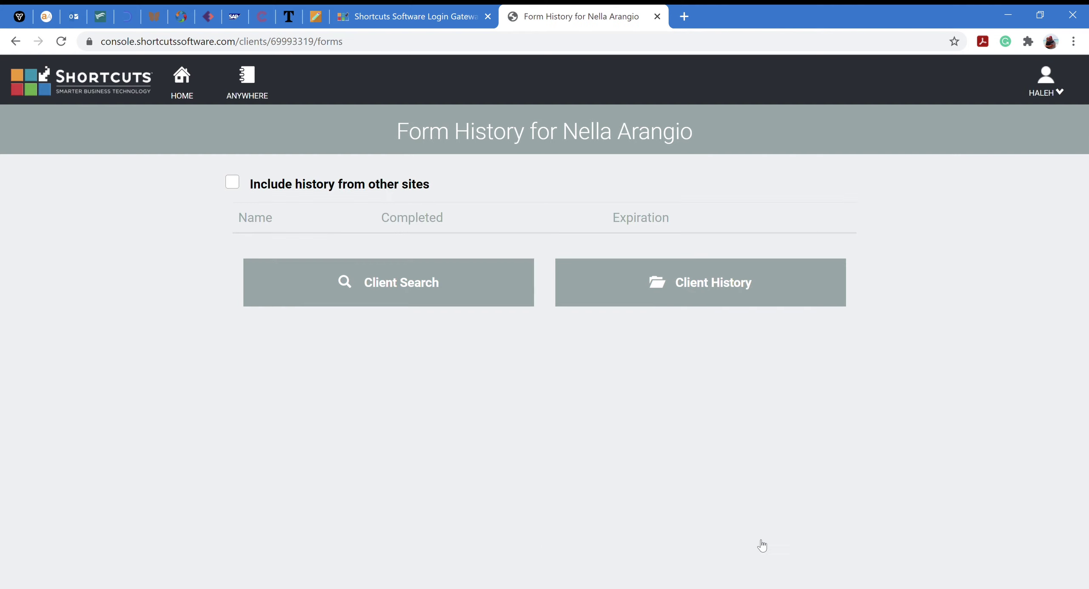
{"action": "left_click", "coordinate": [237, 183]}
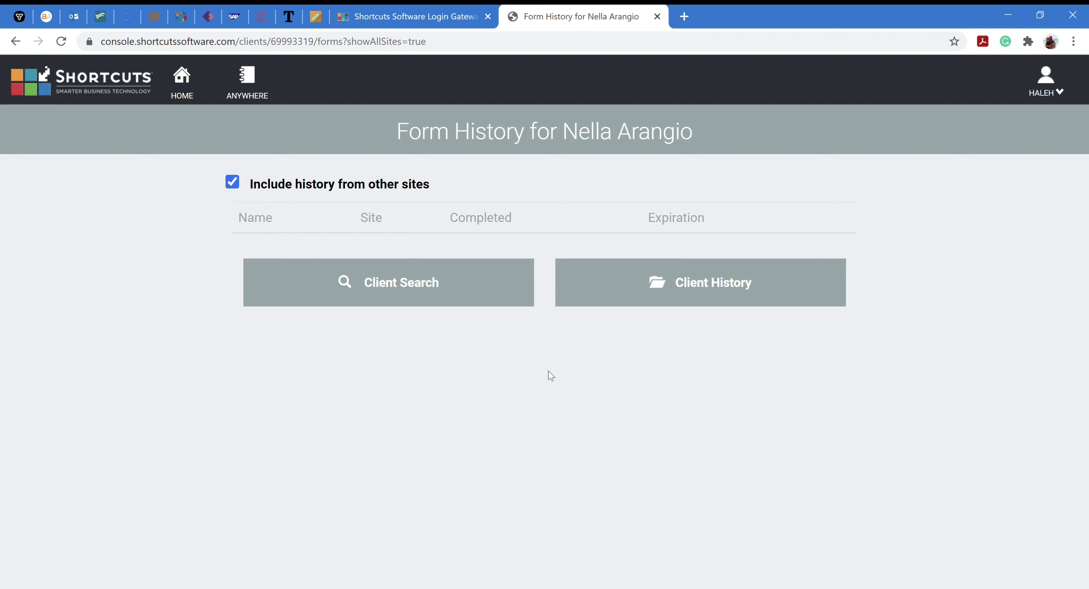
{"action": "left_click", "coordinate": [392, 281]}
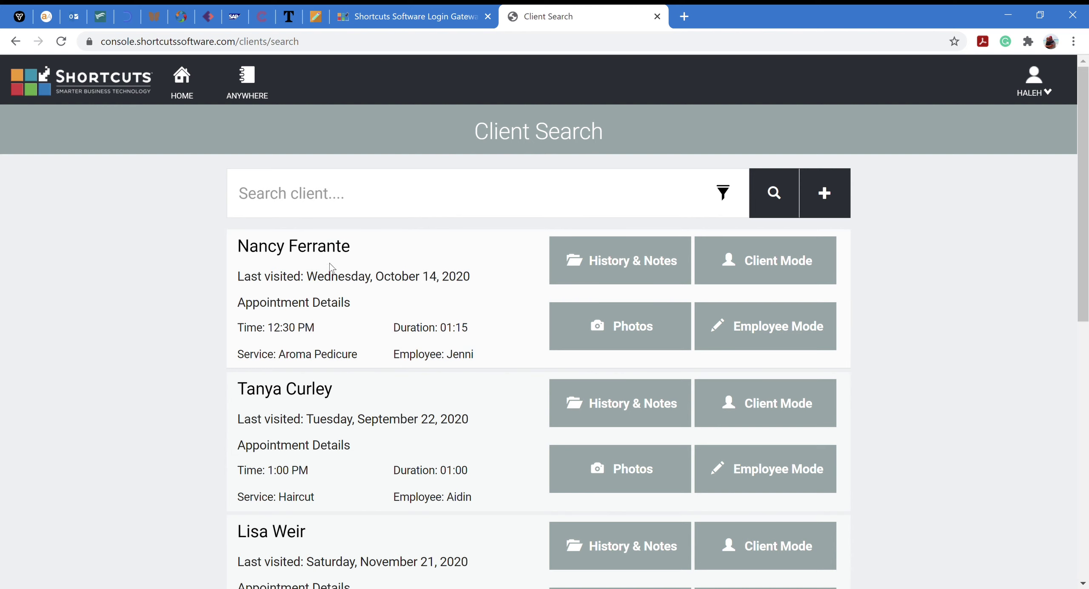
Review the client search list with each client's last visit, appointment time, duration, service and employee
{"action": "scroll", "coordinate": [334, 255], "scroll_direction": "down", "scroll_amount": 1}
{"action": "scroll", "coordinate": [333, 250], "scroll_direction": "down", "scroll_amount": 1}
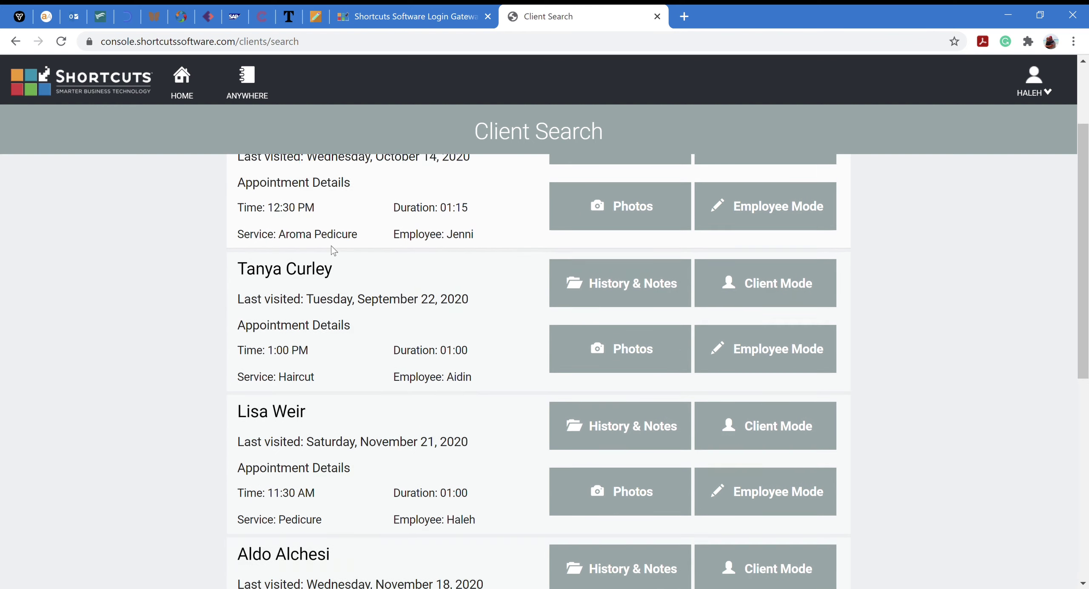
{"action": "scroll", "coordinate": [334, 251], "scroll_direction": "down", "scroll_amount": 1}
{"action": "scroll", "coordinate": [337, 251], "scroll_direction": "down", "scroll_amount": 8}
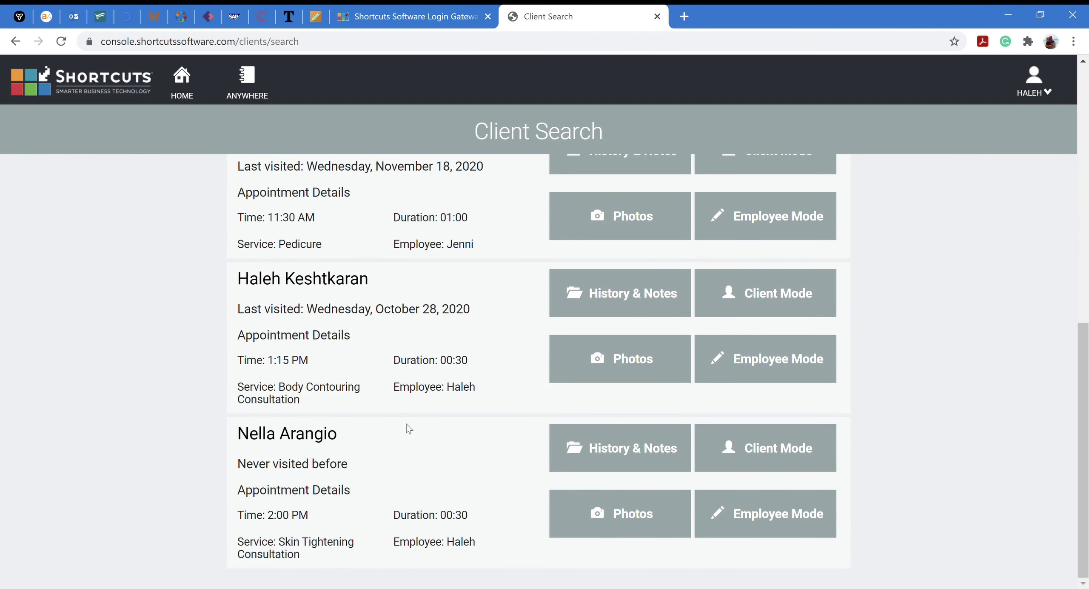
{"action": "scroll", "coordinate": [421, 377], "scroll_direction": "up", "scroll_amount": 10}
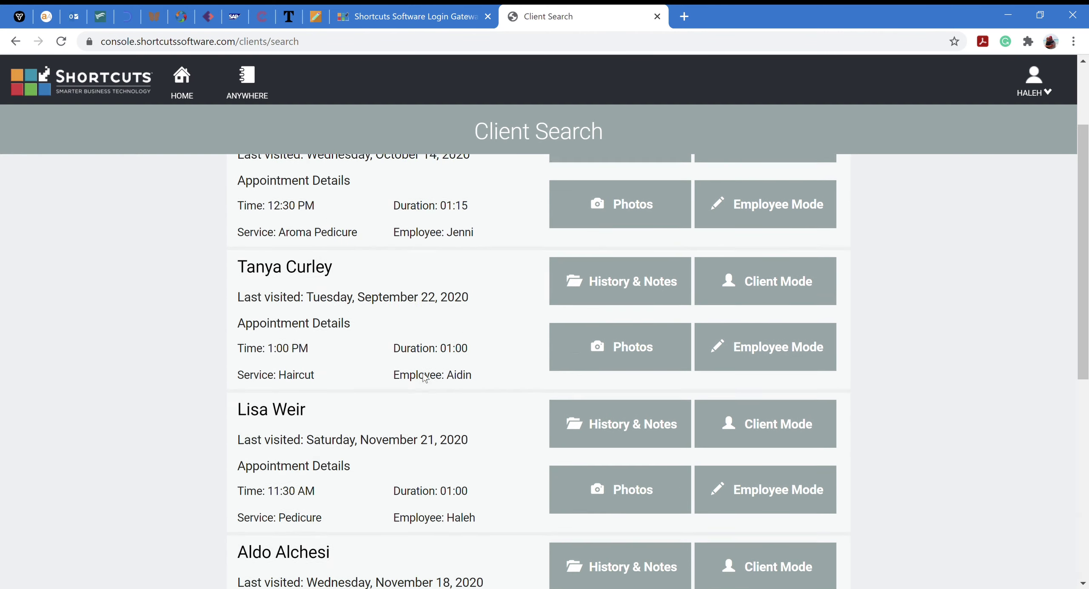
{"action": "scroll", "coordinate": [421, 377], "scroll_direction": "down", "scroll_amount": 10}
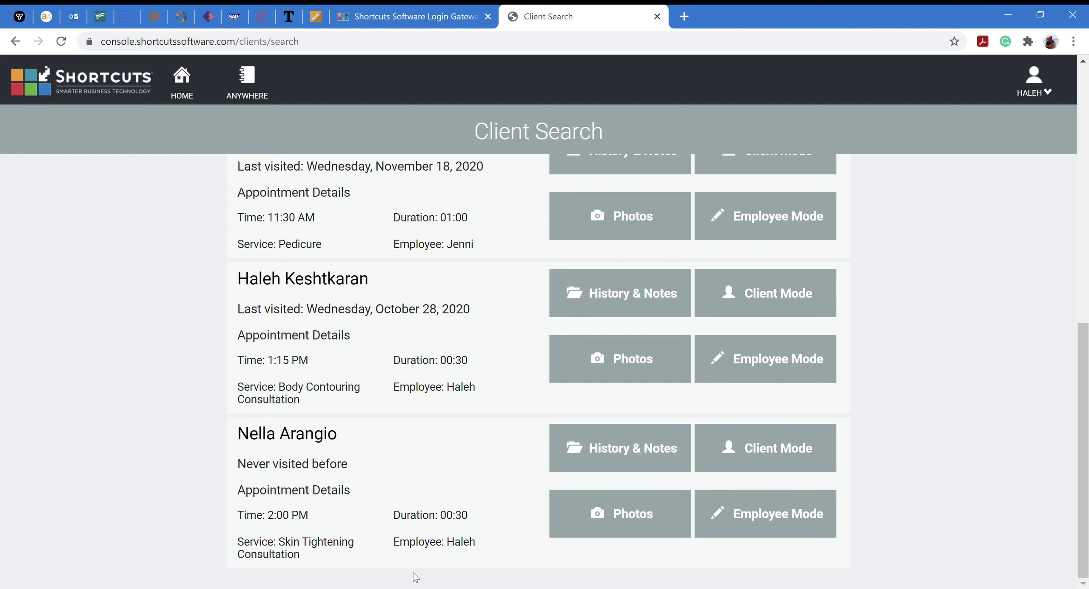
{"action": "scroll", "coordinate": [385, 370], "scroll_direction": "up", "scroll_amount": 10}
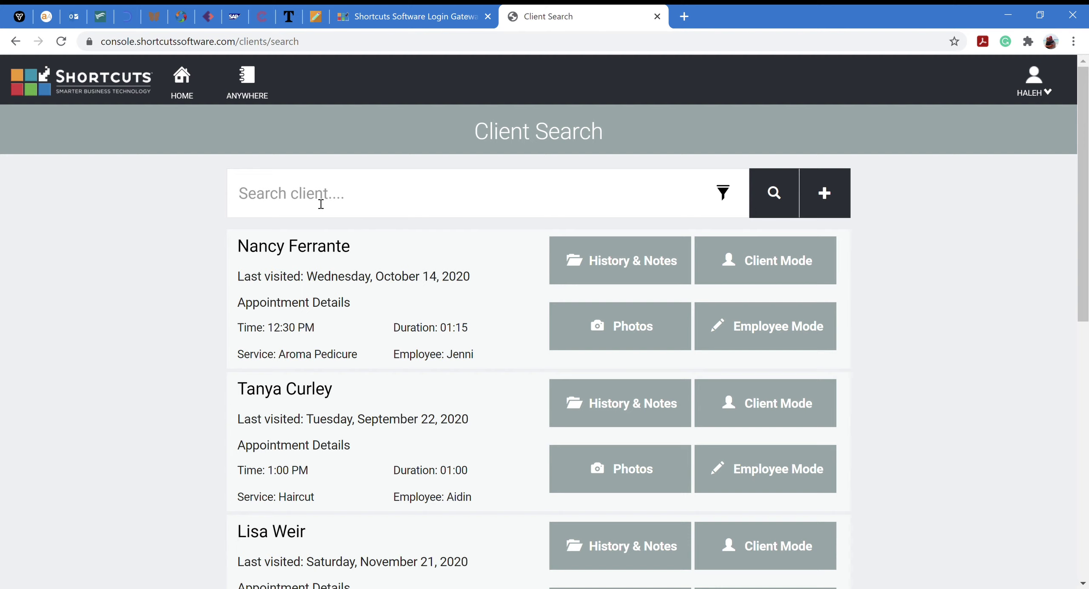
Search for the 2:45 back package client by first name and look over their available forms in Client Mode
{"action": "left_click", "coordinate": [321, 204]}
{"action": "type", "text": "luda"}
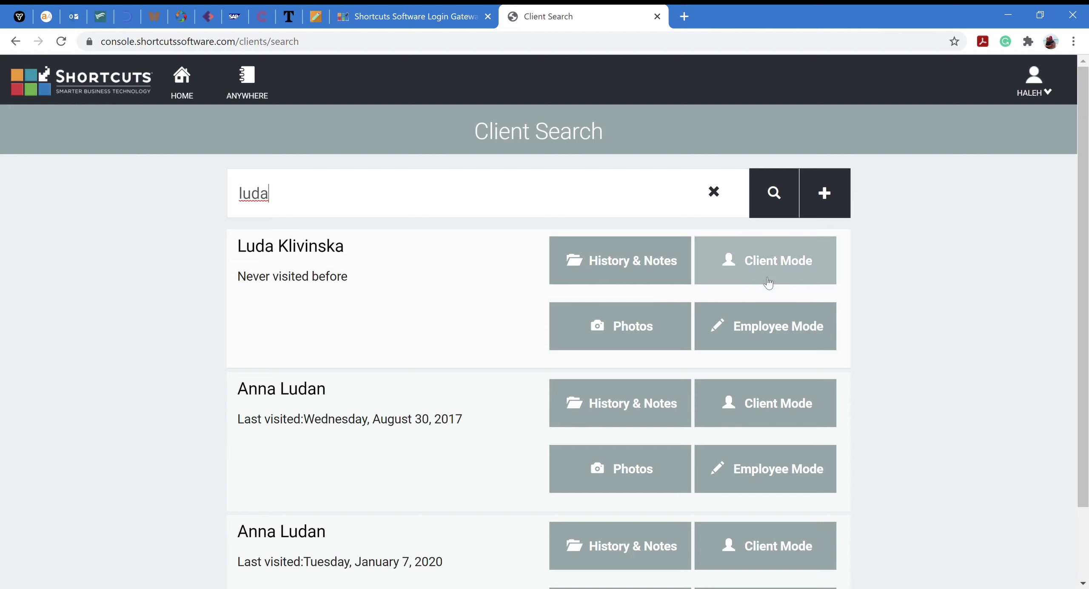
{"action": "left_click", "coordinate": [798, 274]}
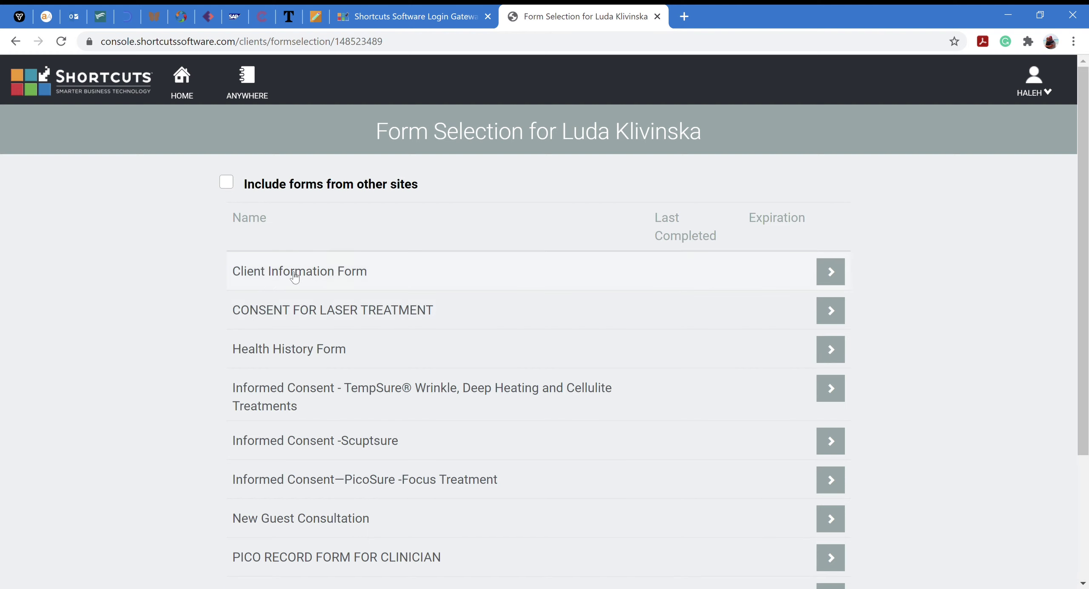
{"action": "scroll", "coordinate": [398, 421], "scroll_direction": "down", "scroll_amount": 3}
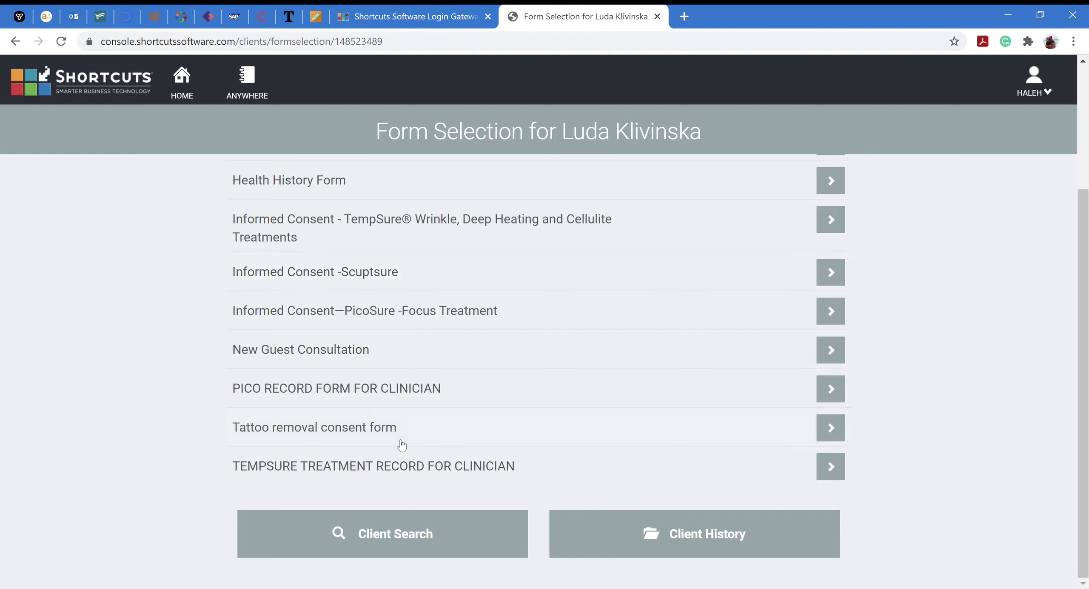
{"action": "scroll", "coordinate": [401, 445], "scroll_direction": "up", "scroll_amount": 3}
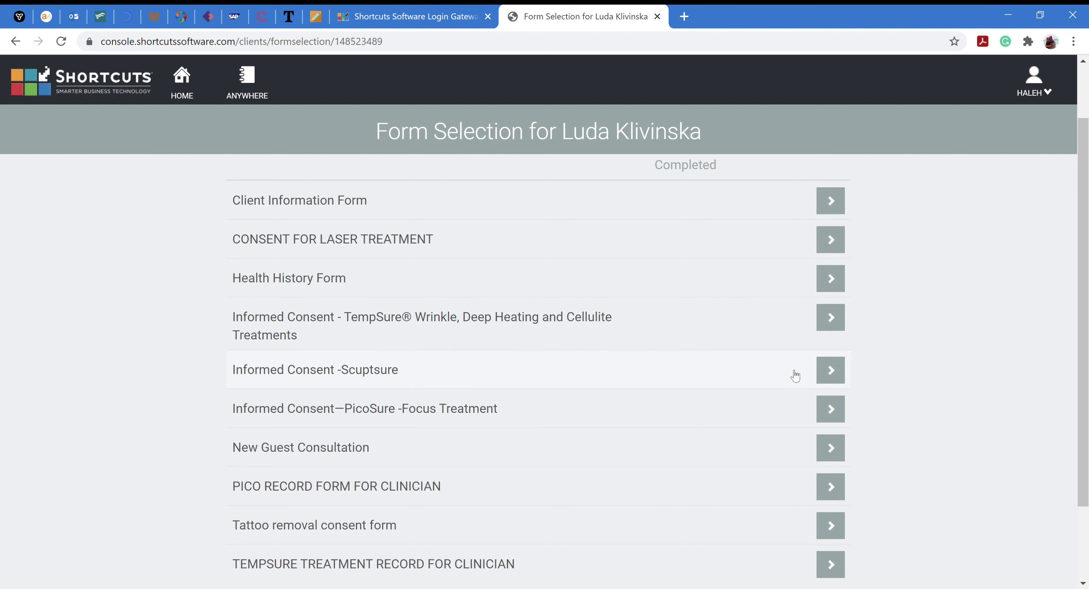
Open the Informed Consent -Scuptsure form and review its consent questions, name fields, date and signature area
{"action": "left_click", "coordinate": [829, 370]}
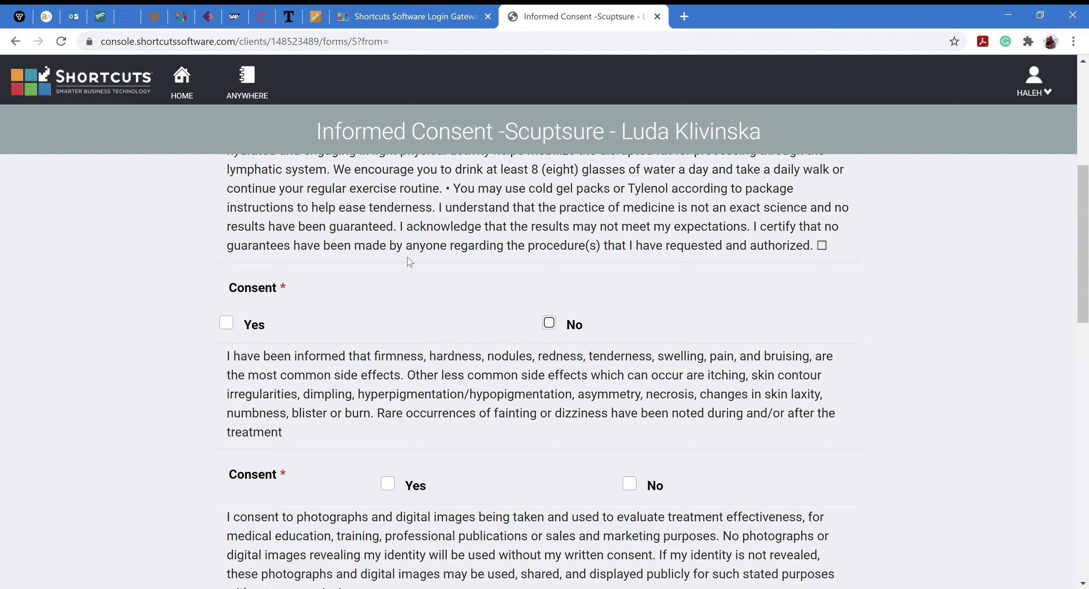
{"action": "scroll", "coordinate": [378, 271], "scroll_direction": "up", "scroll_amount": 8}
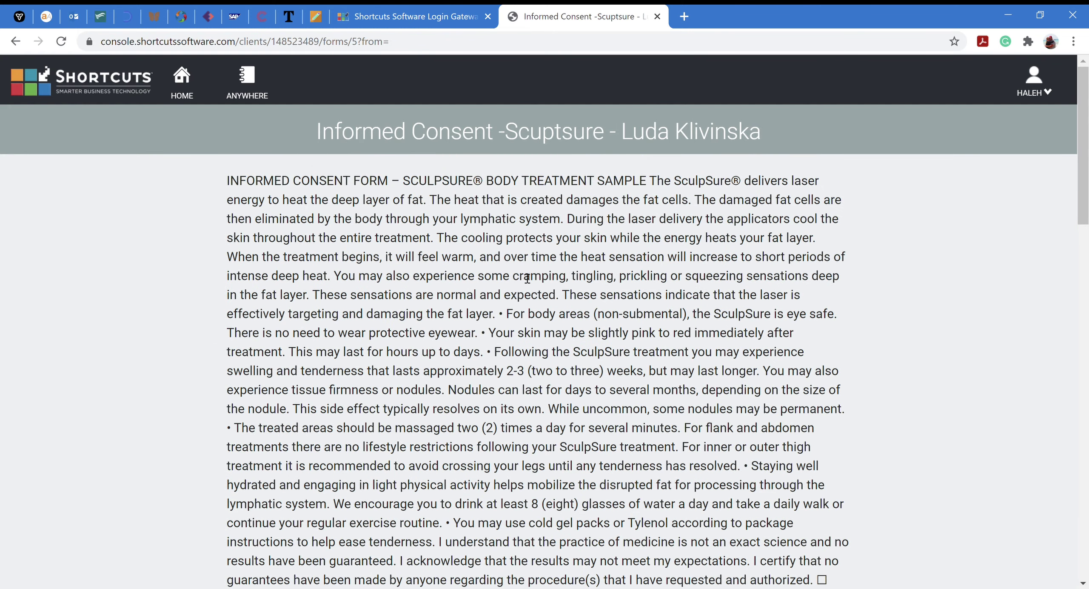
{"action": "scroll", "coordinate": [540, 293], "scroll_direction": "down", "scroll_amount": 6}
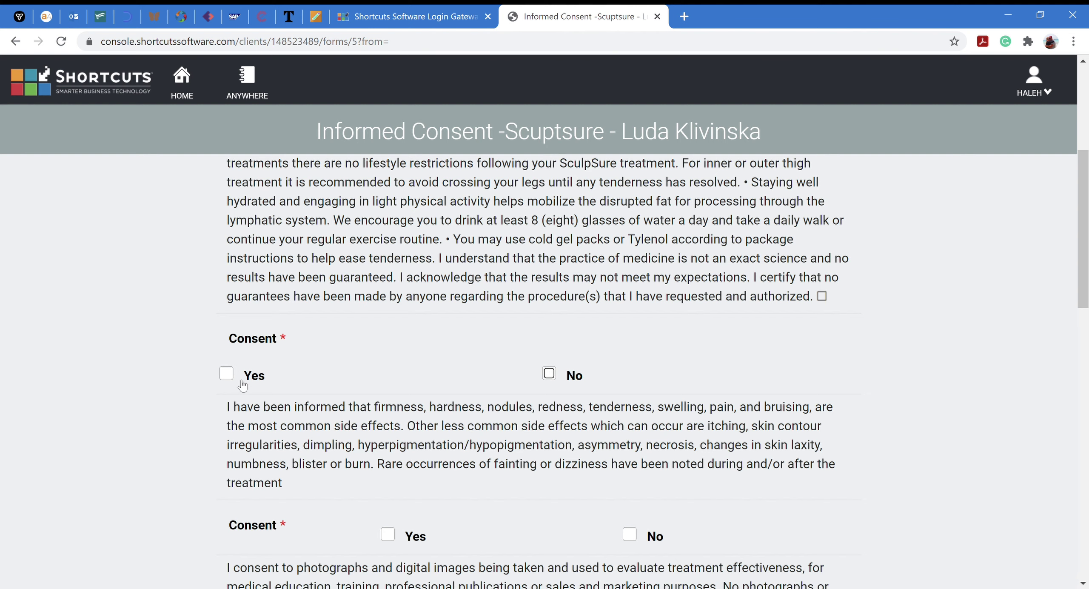
{"action": "scroll", "coordinate": [388, 466], "scroll_direction": "down", "scroll_amount": 5}
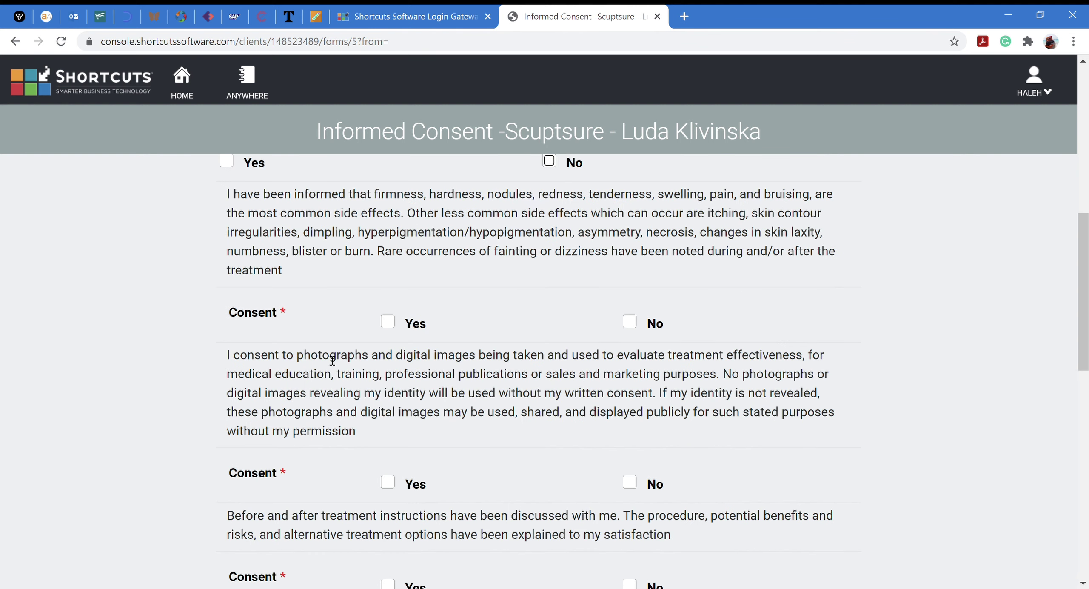
{"action": "scroll", "coordinate": [408, 485], "scroll_direction": "down", "scroll_amount": 8}
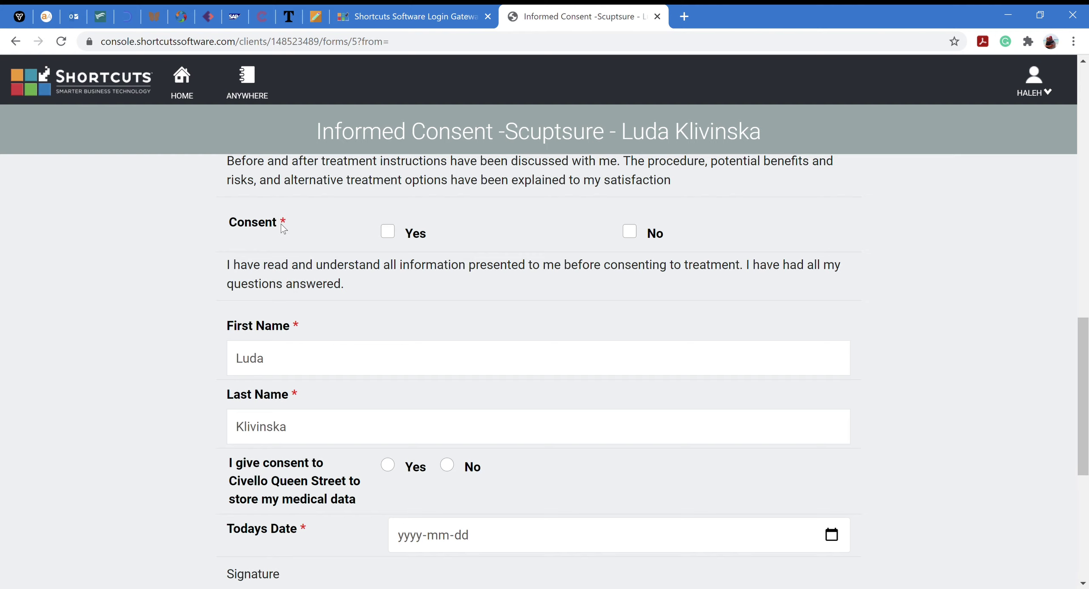
{"action": "scroll", "coordinate": [281, 223], "scroll_direction": "down", "scroll_amount": 2}
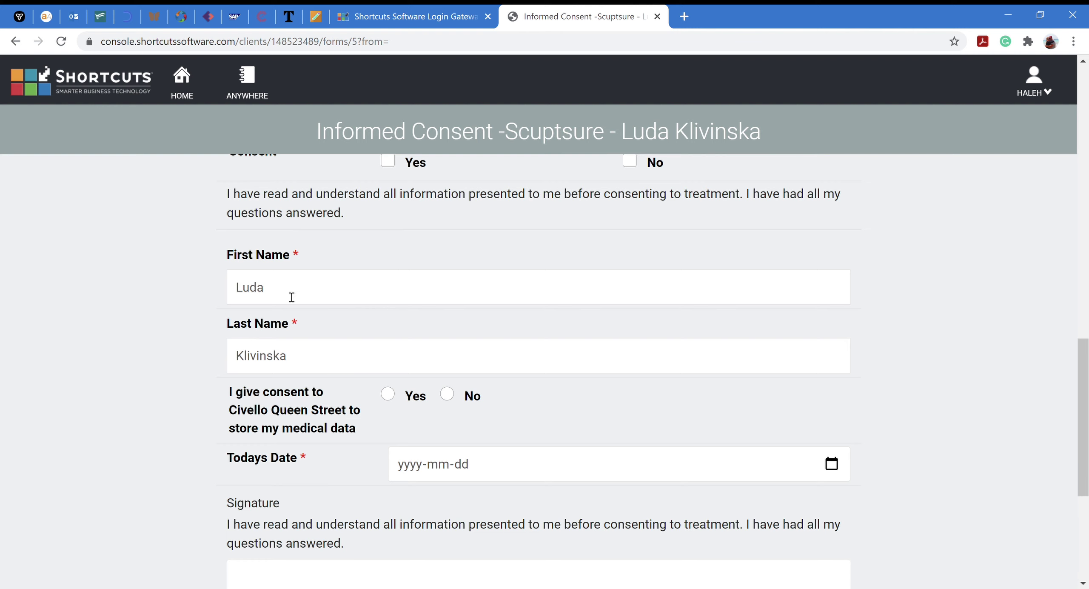
{"action": "scroll", "coordinate": [426, 294], "scroll_direction": "up", "scroll_amount": 2}
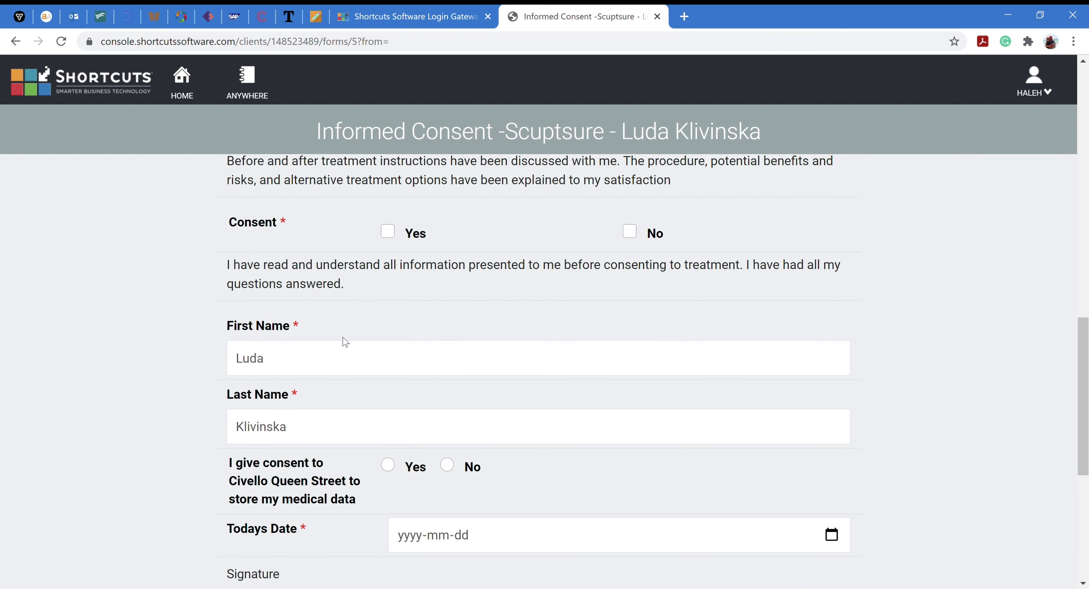
{"action": "scroll", "coordinate": [342, 340], "scroll_direction": "down", "scroll_amount": 2}
{"action": "scroll", "coordinate": [330, 396], "scroll_direction": "down", "scroll_amount": 1}
{"action": "scroll", "coordinate": [330, 403], "scroll_direction": "down", "scroll_amount": 1}
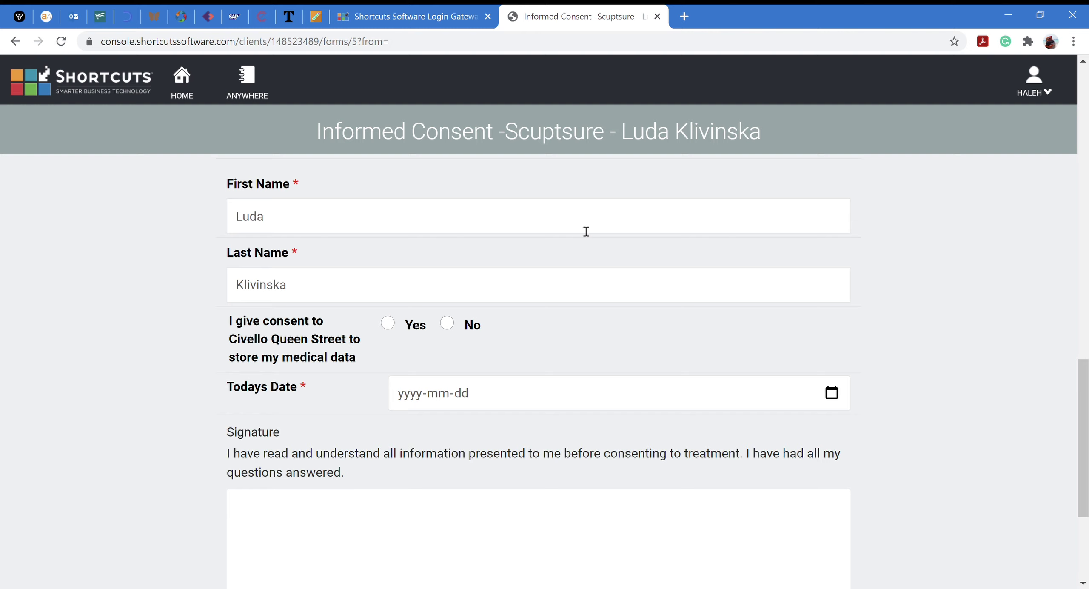
{"action": "scroll", "coordinate": [416, 263], "scroll_direction": "down", "scroll_amount": 5}
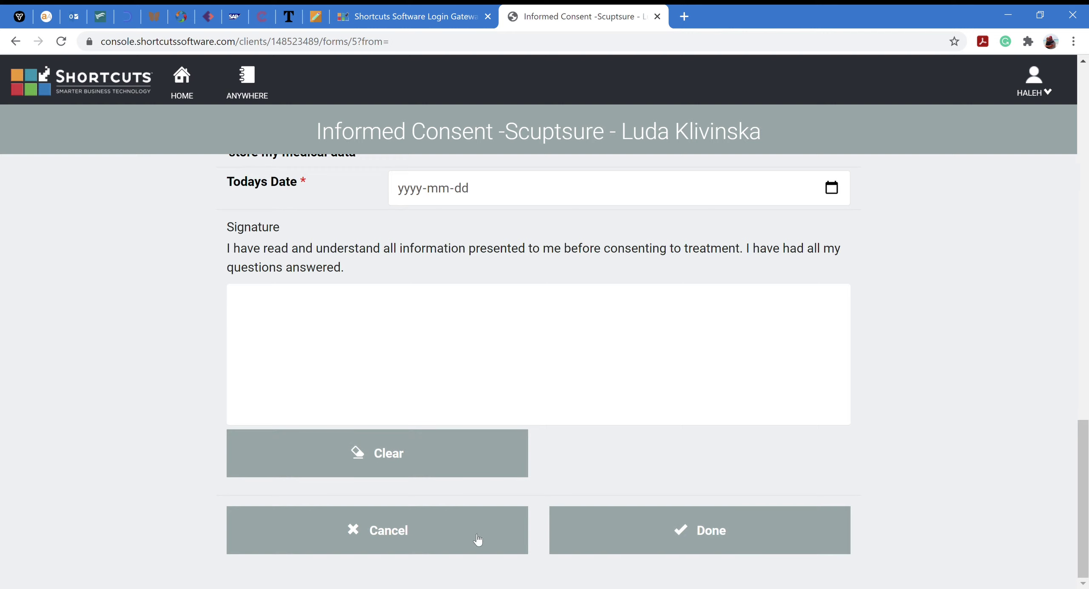
Cancel the consent form and enter the security PIN to return to the client search
{"action": "left_click", "coordinate": [418, 532]}
{"action": "left_click", "coordinate": [595, 198]}
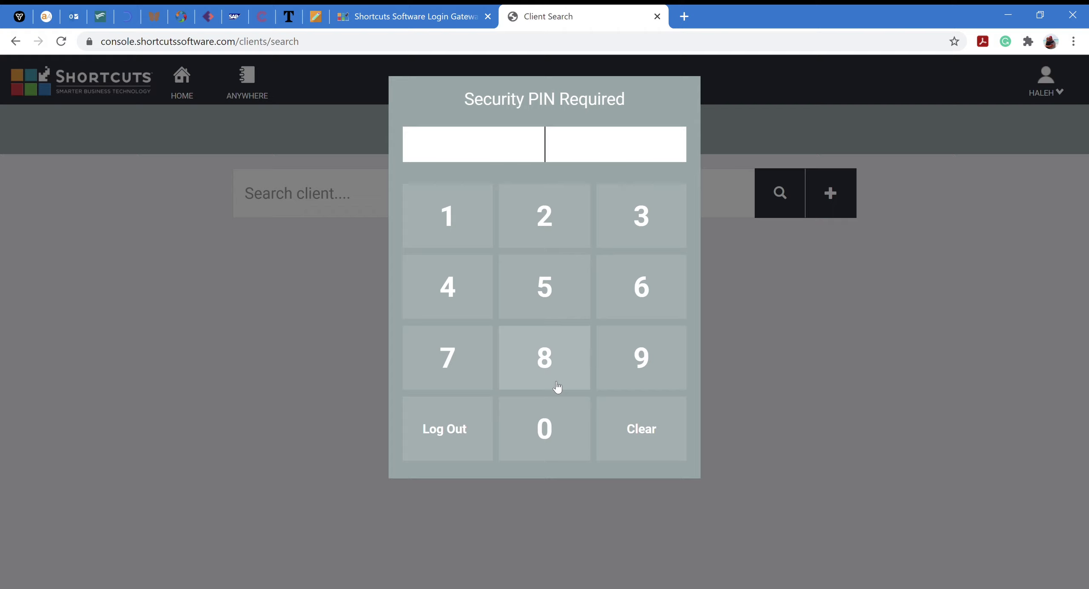
{"action": "left_click", "coordinate": [562, 370]}
{"action": "left_click", "coordinate": [606, 385]}
{"action": "left_click", "coordinate": [589, 414]}
{"action": "left_click", "coordinate": [657, 358]}
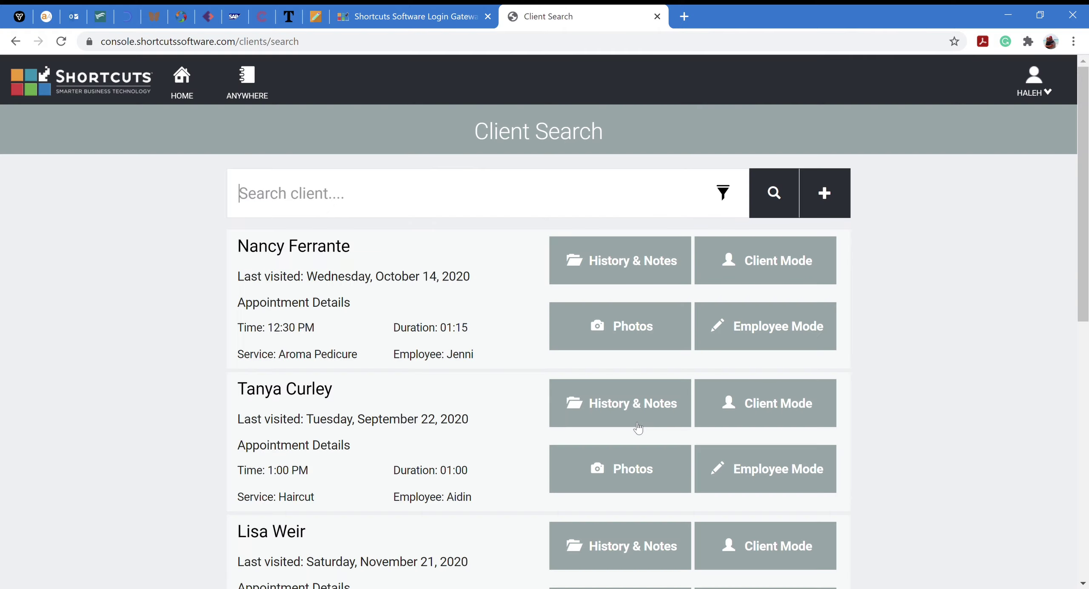
Open the forms in Client Mode for the client with the 1:15 PM Body Contouring Consultation
{"action": "scroll", "coordinate": [496, 285], "scroll_direction": "down", "scroll_amount": 10}
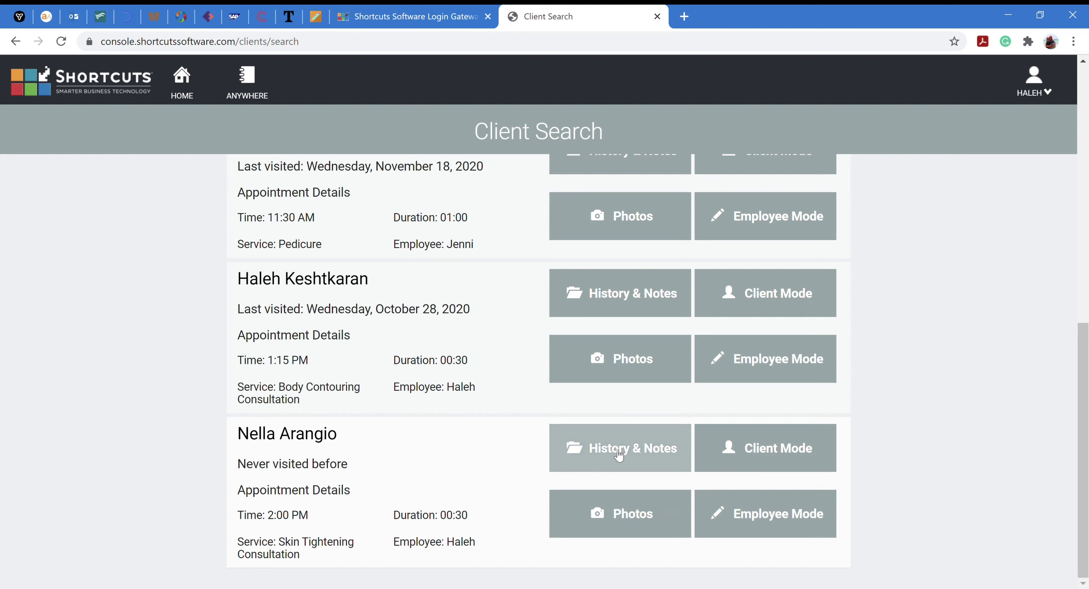
{"action": "scroll", "coordinate": [439, 428], "scroll_direction": "up", "scroll_amount": 5}
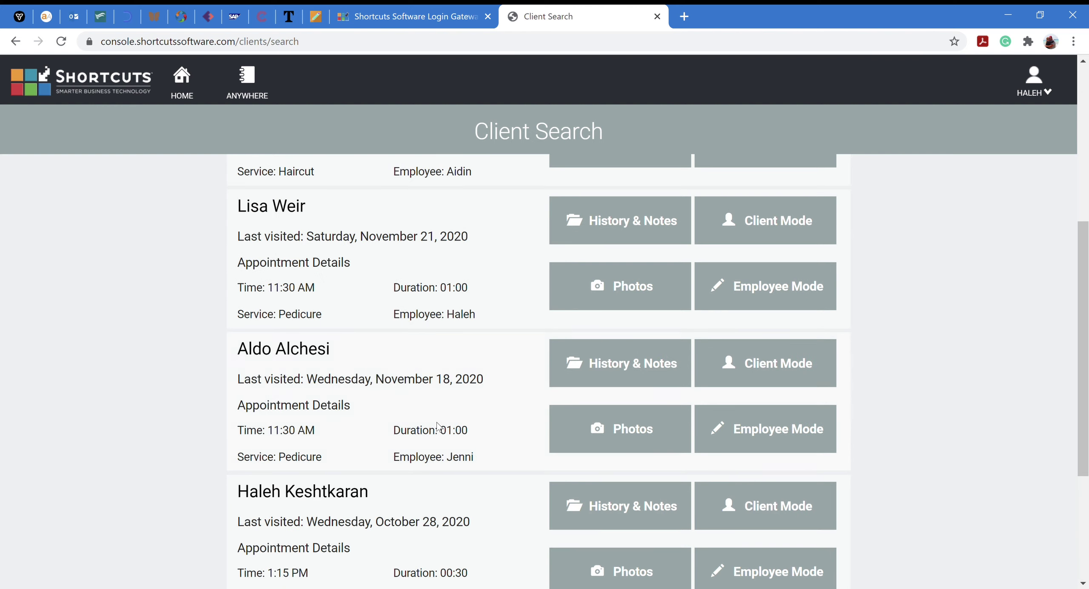
{"action": "scroll", "coordinate": [439, 428], "scroll_direction": "down", "scroll_amount": 3}
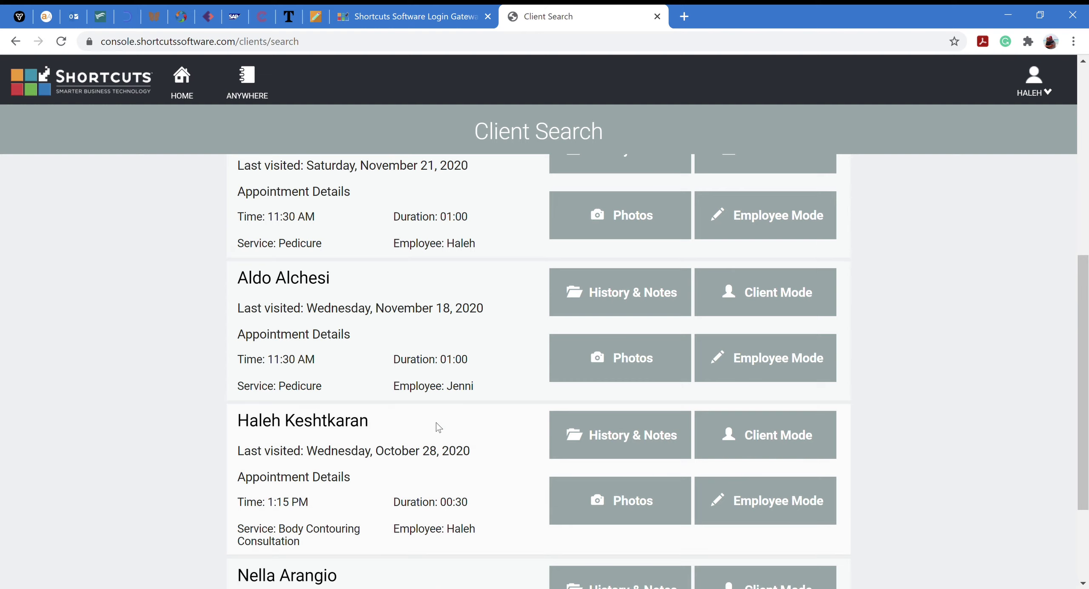
{"action": "scroll", "coordinate": [438, 428], "scroll_direction": "down", "scroll_amount": 3}
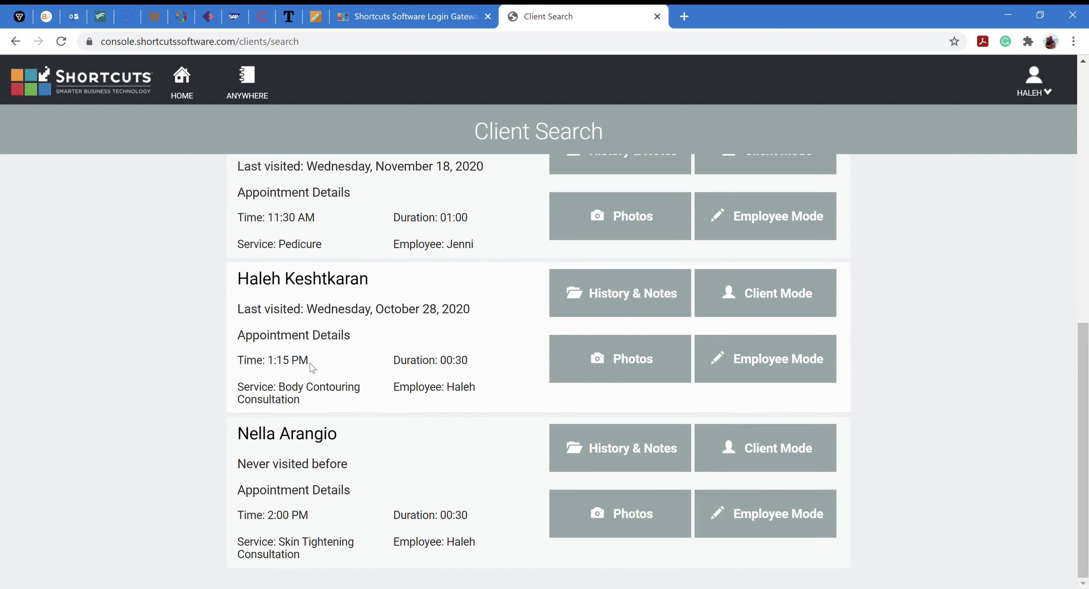
{"action": "left_click", "coordinate": [772, 303]}
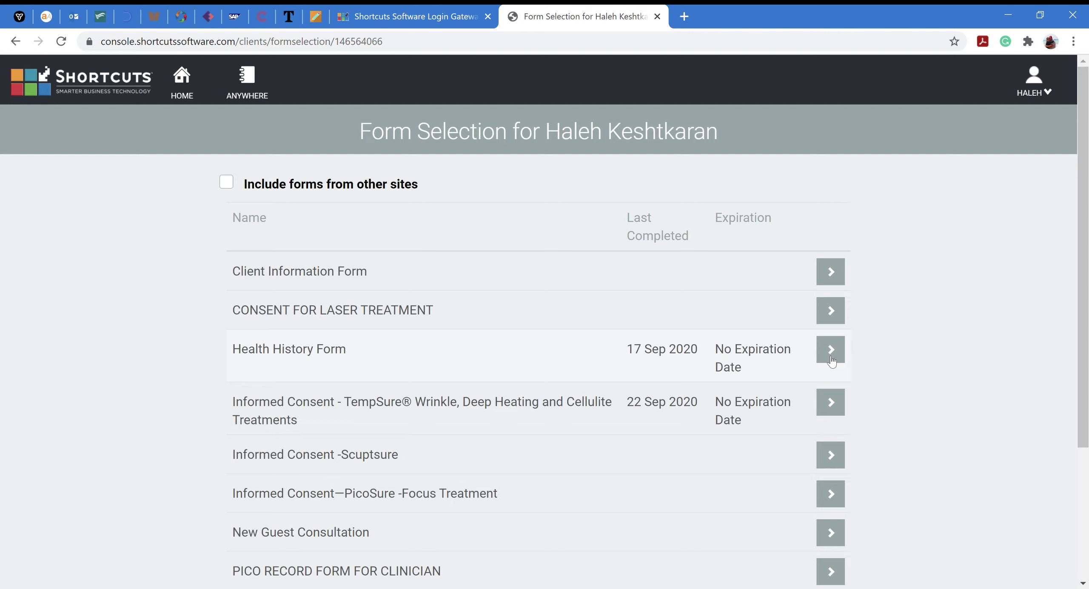
Open the Informed Consent -Scuptsure form for this client and show its introductory treatment text
{"action": "scroll", "coordinate": [830, 360], "scroll_direction": "down", "scroll_amount": 2}
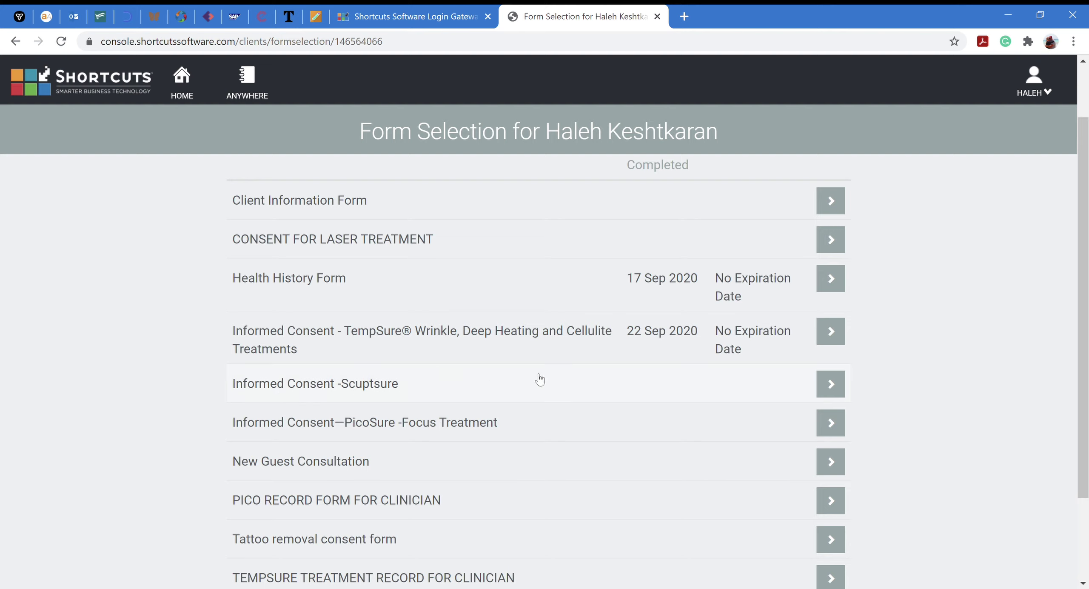
{"action": "left_click", "coordinate": [834, 393]}
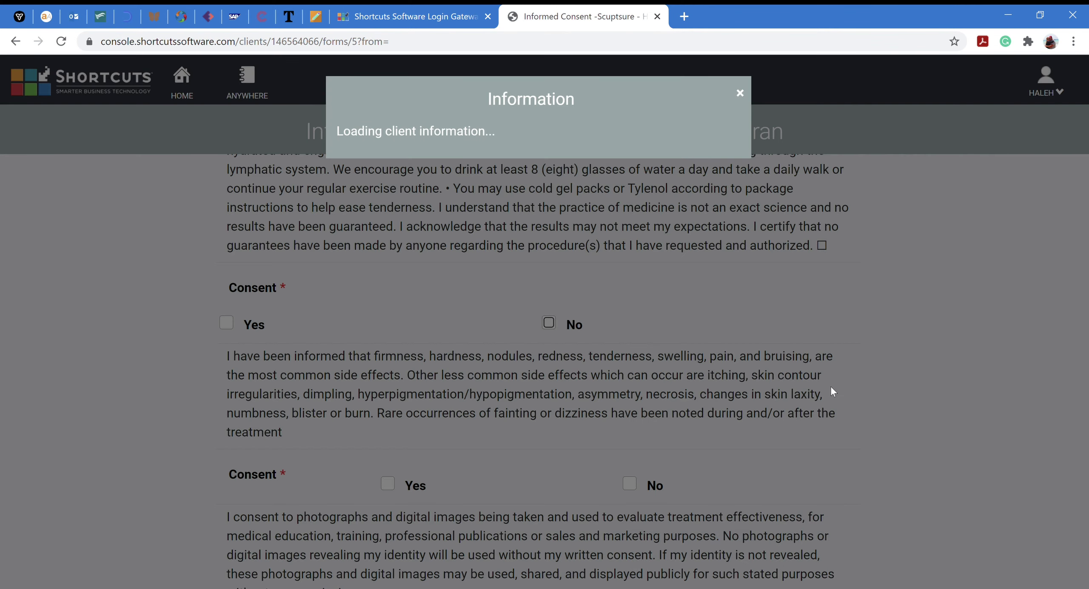
{"action": "scroll", "coordinate": [272, 321], "scroll_direction": "up", "scroll_amount": 2}
{"action": "scroll", "coordinate": [271, 319], "scroll_direction": "up", "scroll_amount": 3}
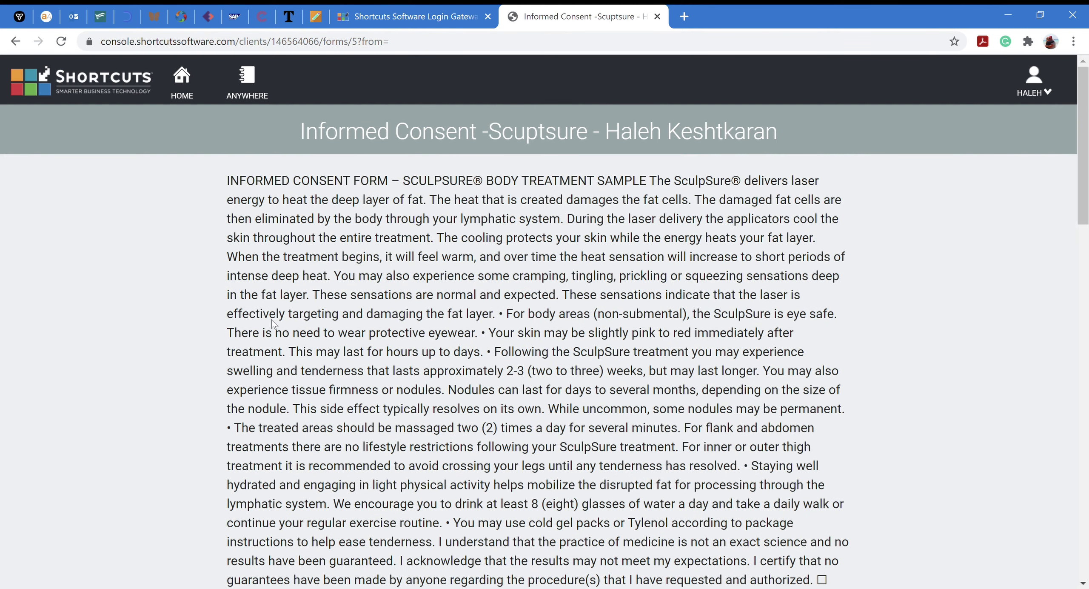
Answer Yes to the Consent questions about the procedure, side effects, photographs and treatment instructions
{"action": "scroll", "coordinate": [405, 316], "scroll_direction": "down", "scroll_amount": 5}
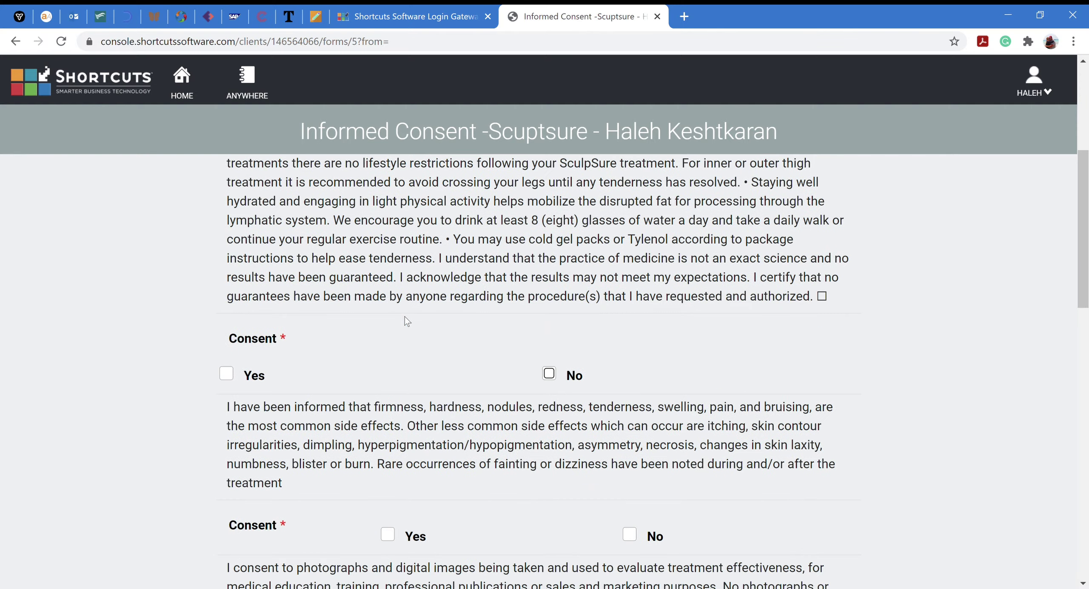
{"action": "left_click", "coordinate": [226, 373]}
{"action": "scroll", "coordinate": [237, 378], "scroll_direction": "down", "scroll_amount": 4}
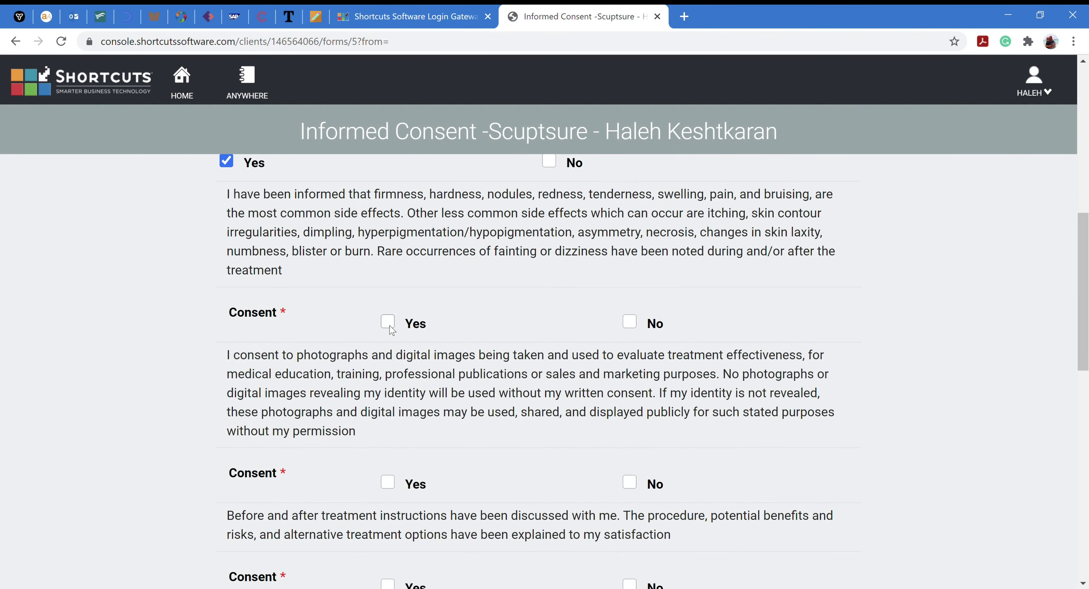
{"action": "left_click", "coordinate": [390, 482]}
{"action": "scroll", "coordinate": [394, 479], "scroll_direction": "down", "scroll_amount": 4}
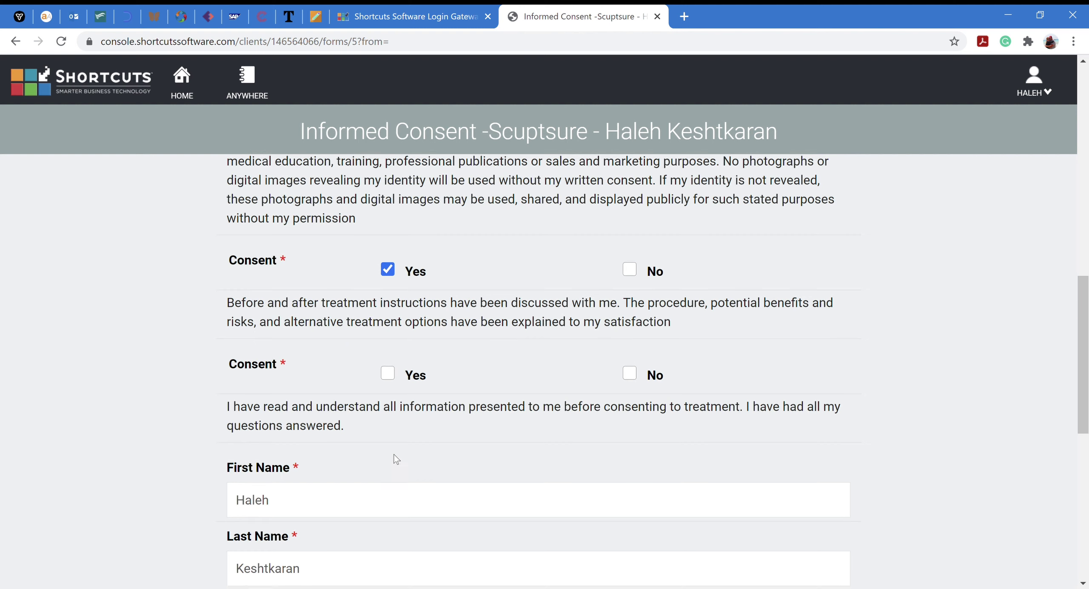
{"action": "left_click", "coordinate": [388, 373]}
Give consent for Civello Queen Street to store the medical data and set Todays Date to 2021-01-13
{"action": "scroll", "coordinate": [383, 396], "scroll_direction": "down", "scroll_amount": 4}
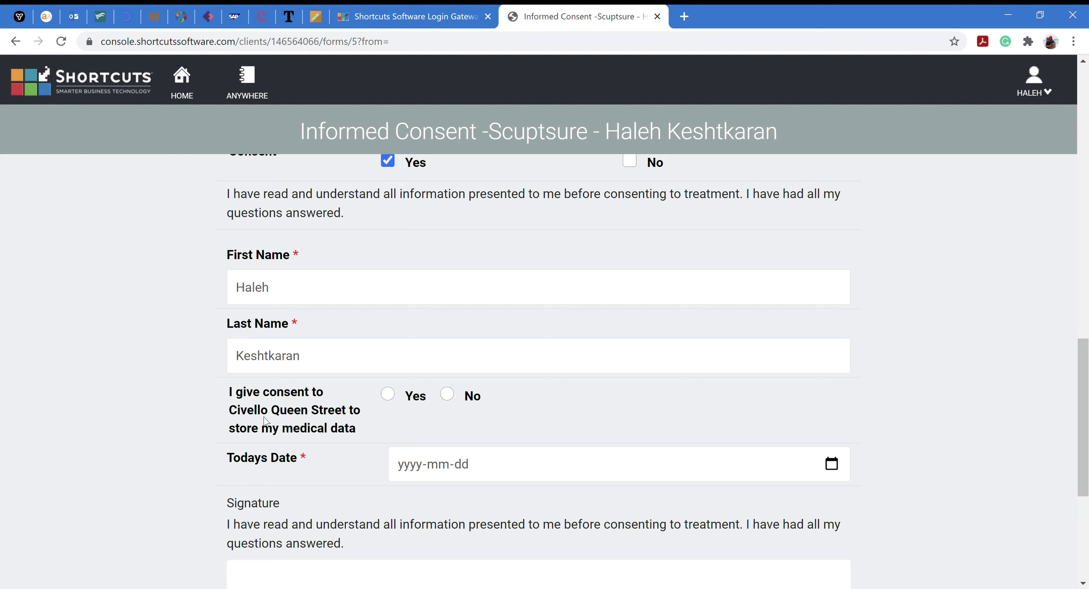
{"action": "left_click", "coordinate": [389, 394]}
{"action": "left_click", "coordinate": [540, 460]}
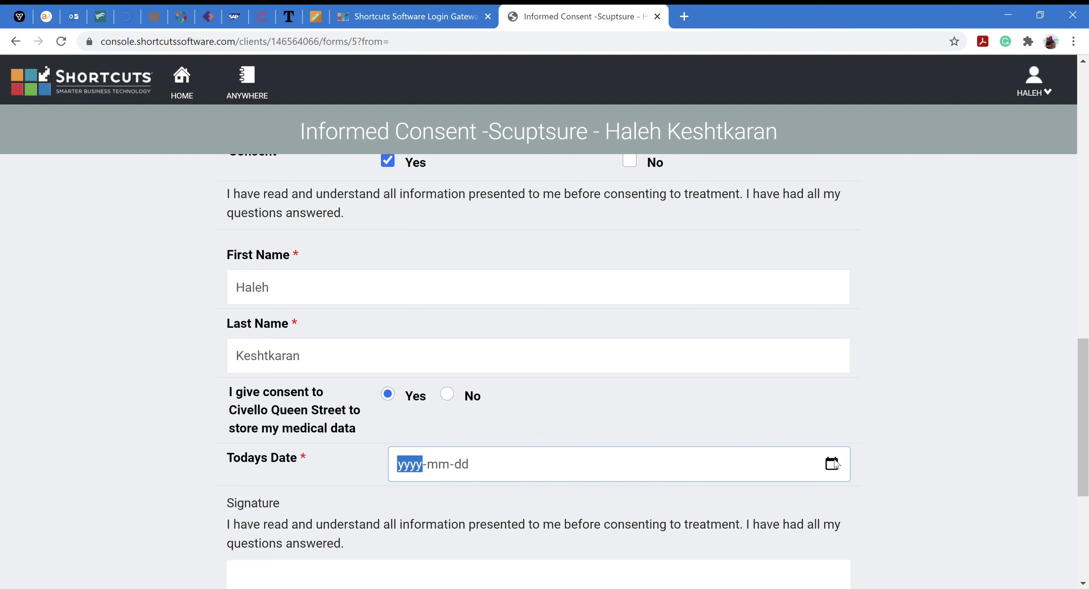
{"action": "key", "text": "Up"}
Draw the client's signature in the Signature area and submit the completed consent form
{"action": "scroll", "coordinate": [501, 408], "scroll_direction": "down", "scroll_amount": 3}
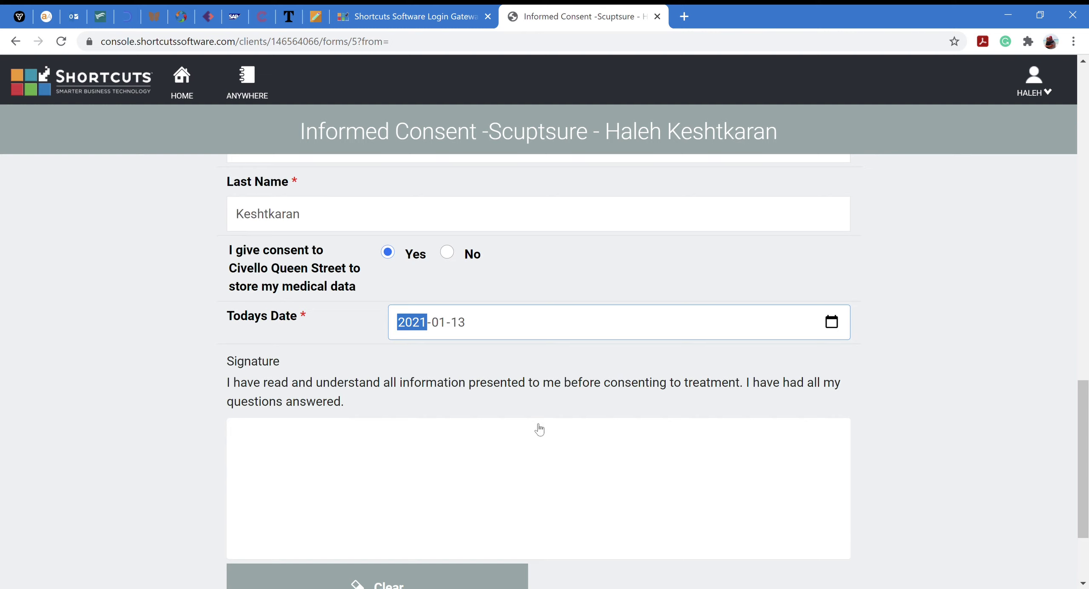
{"action": "mouse_move", "coordinate": [343, 461]}
{"action": "left_mouse_down"}
{"action": "mouse_move", "coordinate": [378, 448]}
{"action": "mouse_move", "coordinate": [453, 463]}
{"action": "mouse_move", "coordinate": [455, 501]}
{"action": "mouse_move", "coordinate": [518, 494]}
{"action": "mouse_move", "coordinate": [435, 491]}
{"action": "left_mouse_up"}
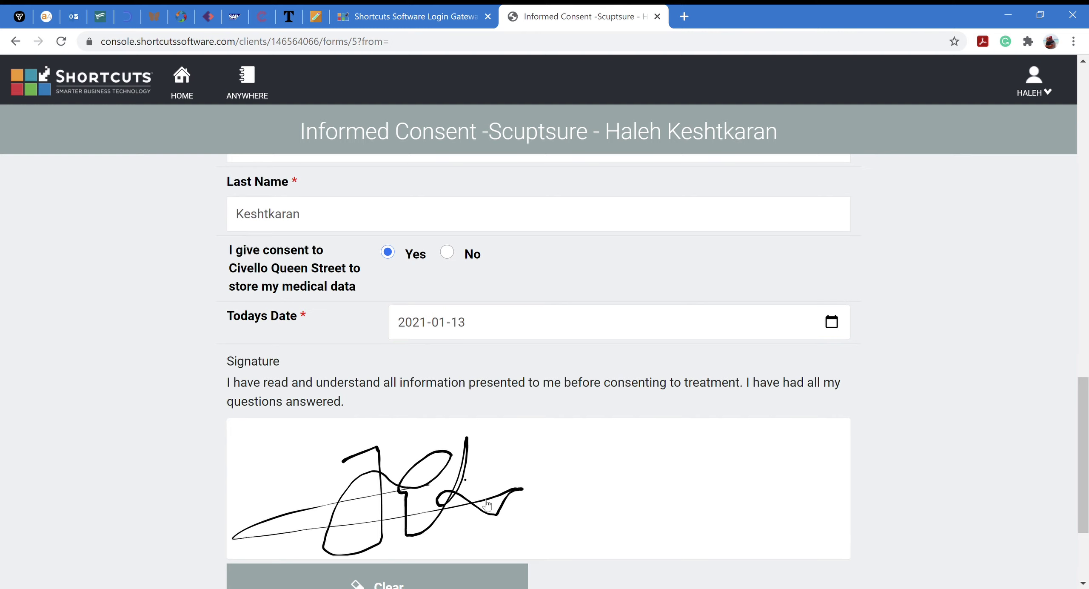
{"action": "scroll", "coordinate": [489, 507], "scroll_direction": "down", "scroll_amount": 3}
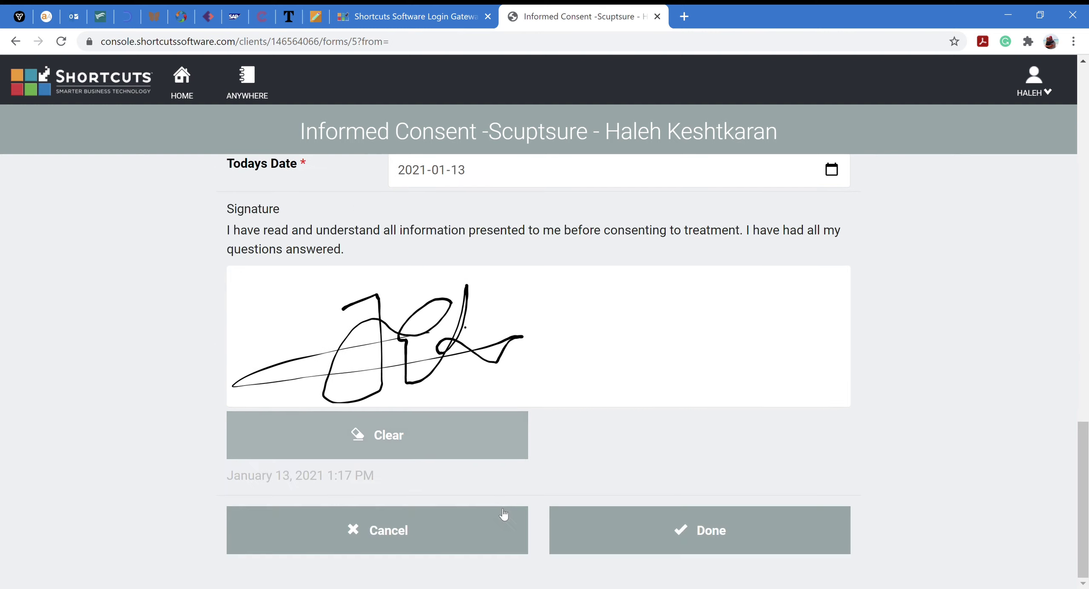
{"action": "left_click", "coordinate": [680, 534]}
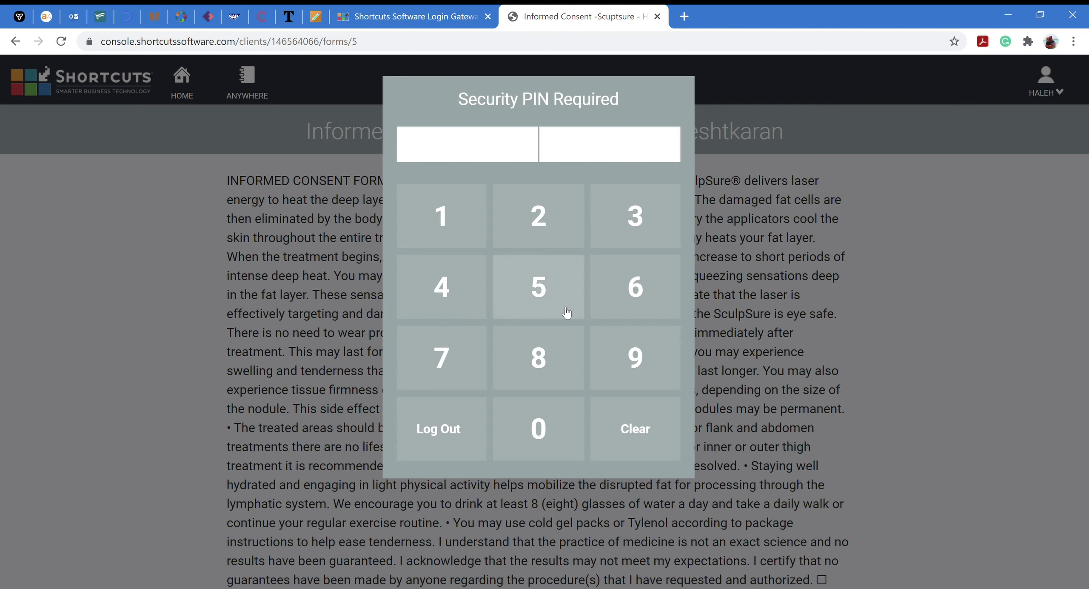
Enter the security PIN to open the submitted consent form for employee verification
{"action": "left_click", "coordinate": [572, 361]}
{"action": "left_click", "coordinate": [629, 364]}
{"action": "left_click", "coordinate": [566, 429]}
{"action": "left_click", "coordinate": [672, 362]}
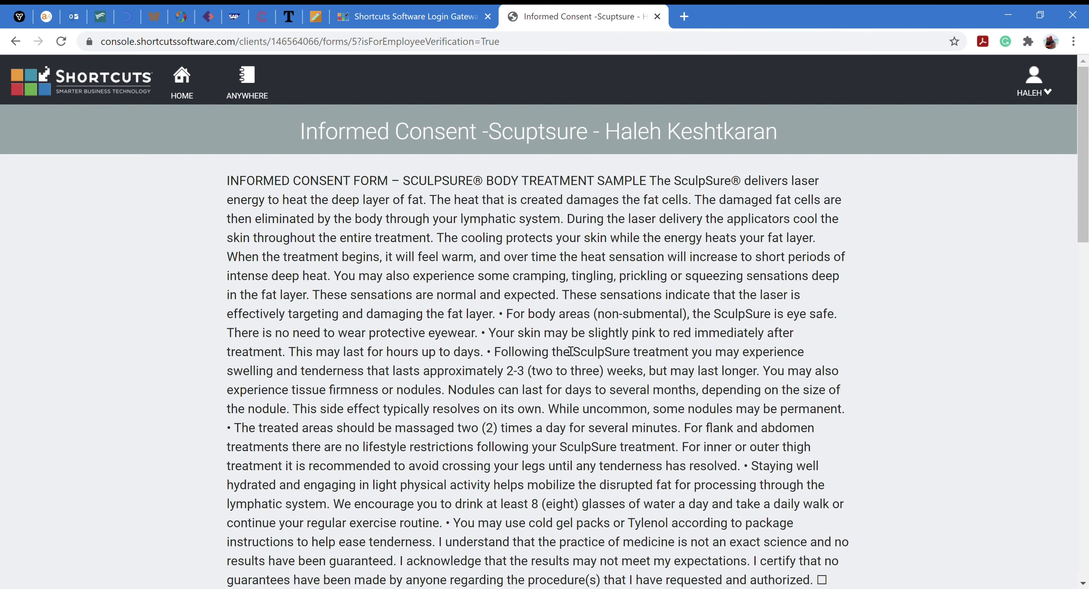
Check the client's consent answers, date and signature on the submitted form and accept it
{"action": "scroll", "coordinate": [566, 343], "scroll_direction": "down", "scroll_amount": 10}
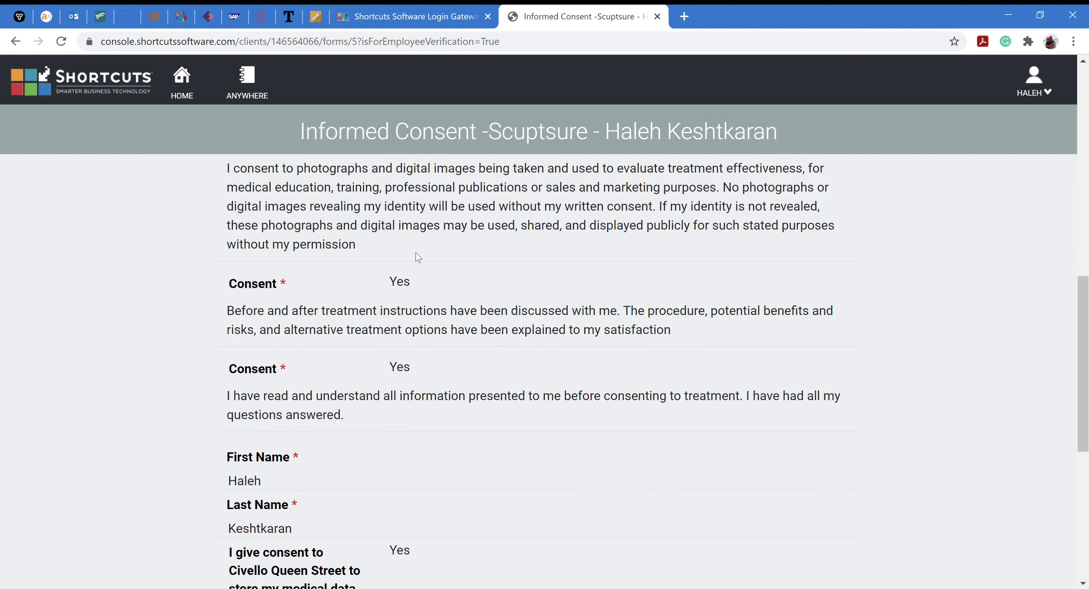
{"action": "scroll", "coordinate": [417, 298], "scroll_direction": "down", "scroll_amount": 4}
{"action": "scroll", "coordinate": [407, 254], "scroll_direction": "down", "scroll_amount": 4}
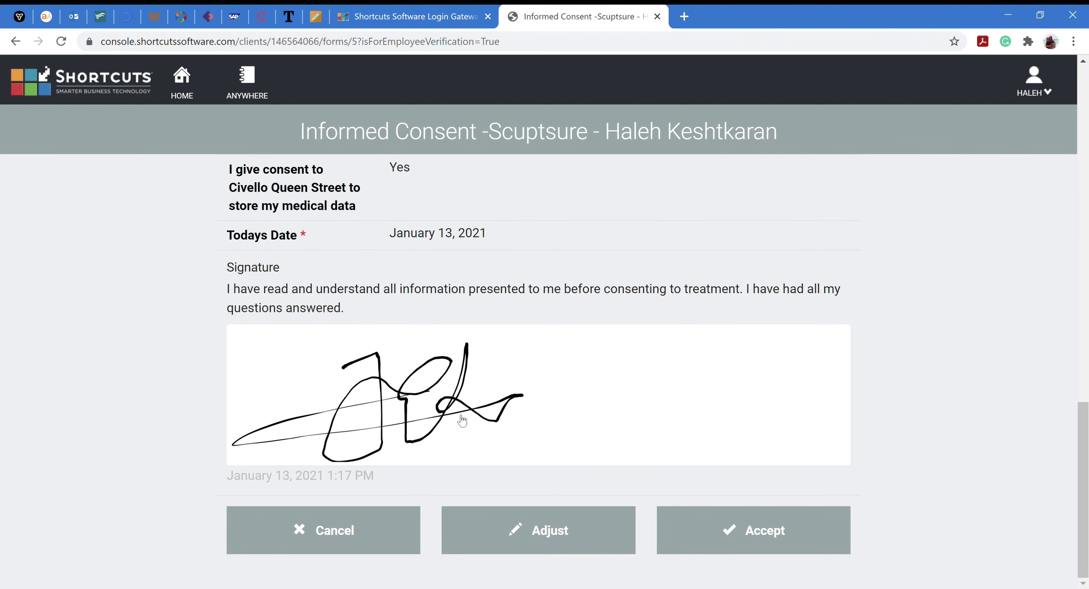
{"action": "scroll", "coordinate": [466, 275], "scroll_direction": "up", "scroll_amount": 7}
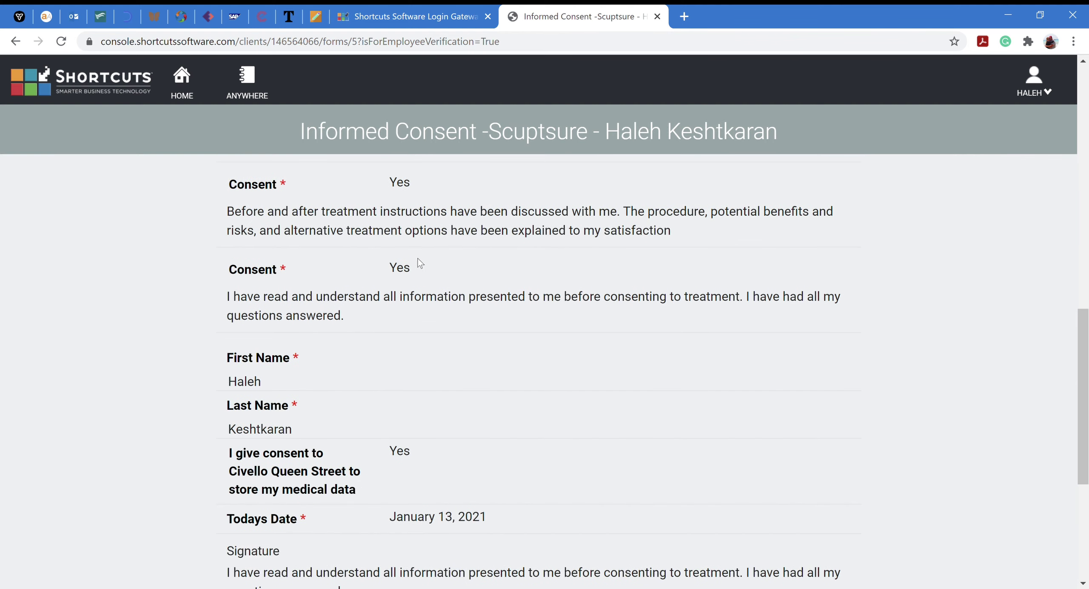
{"action": "scroll", "coordinate": [403, 273], "scroll_direction": "up", "scroll_amount": 5}
{"action": "scroll", "coordinate": [404, 302], "scroll_direction": "down", "scroll_amount": 8}
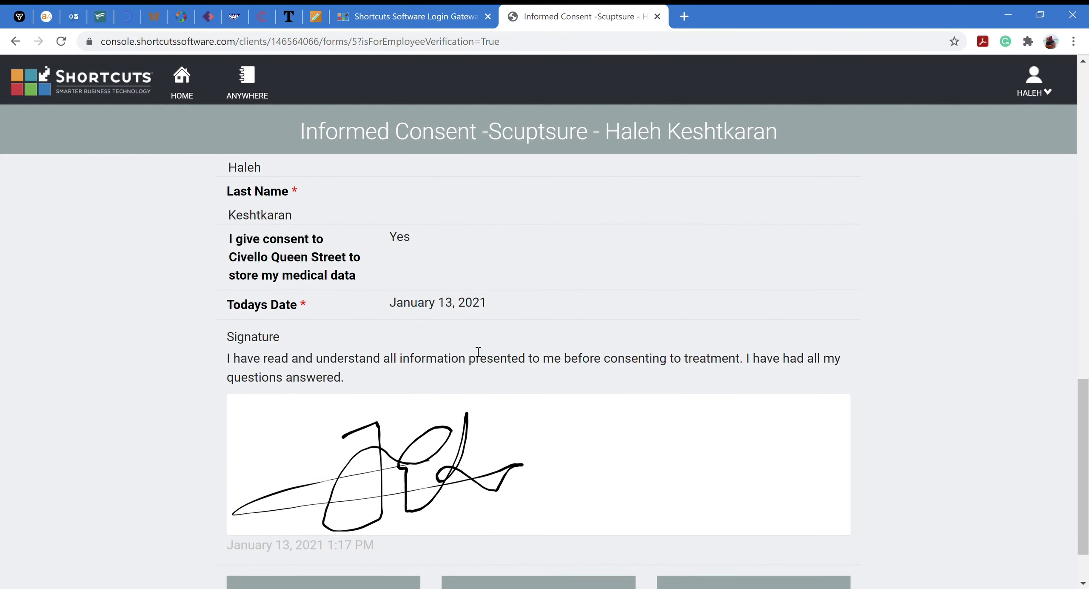
{"action": "scroll", "coordinate": [465, 341], "scroll_direction": "down", "scroll_amount": 2}
{"action": "left_click", "coordinate": [761, 532]}
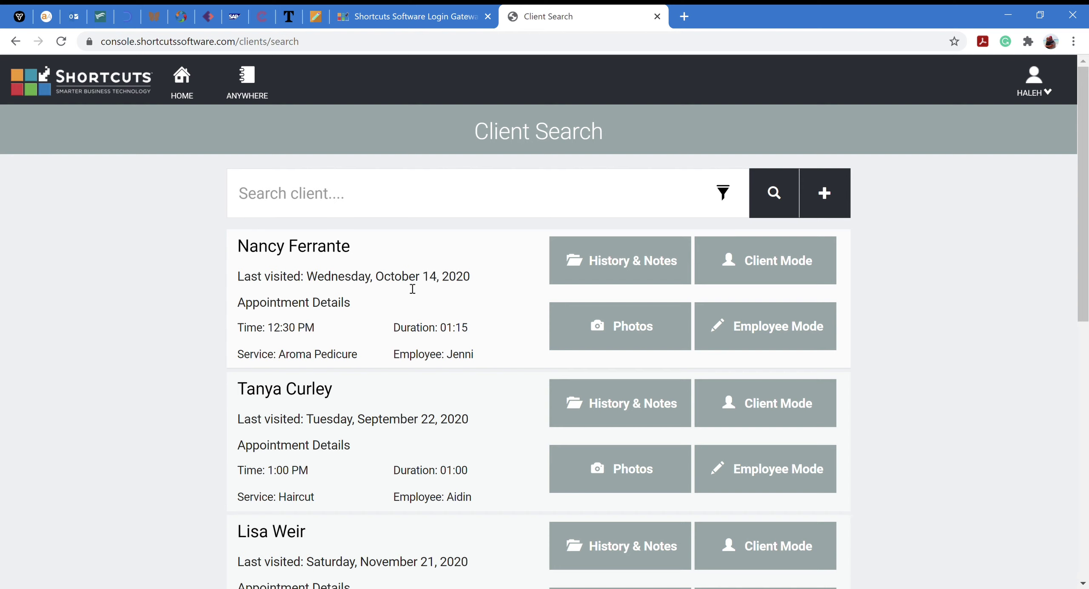
Open the forms in Employee Mode for the client with the 1:15 PM appointment
{"action": "scroll", "coordinate": [412, 289], "scroll_direction": "down", "scroll_amount": 5}
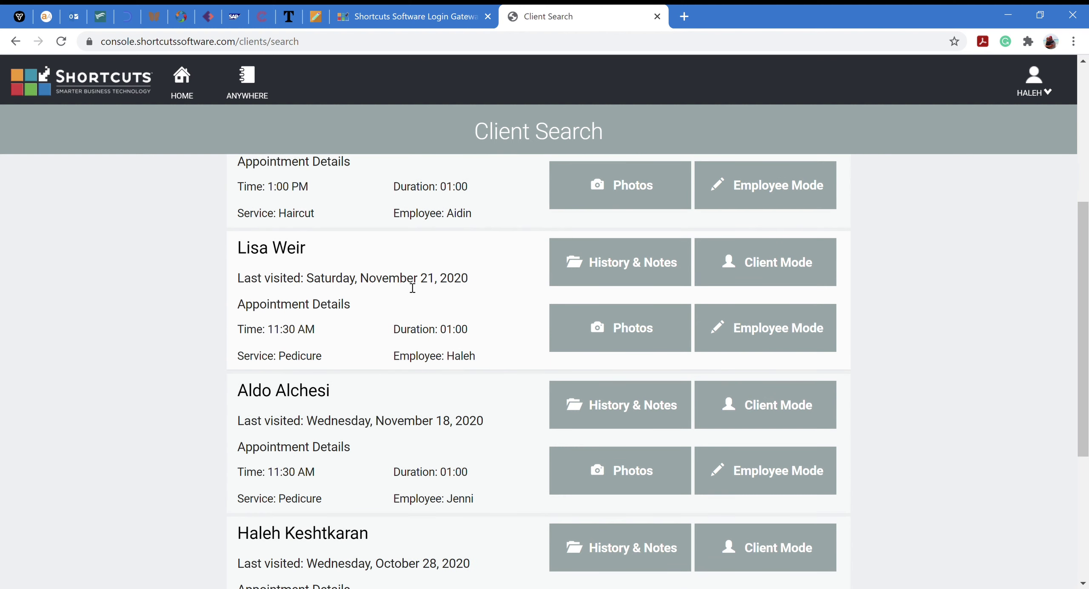
{"action": "scroll", "coordinate": [412, 289], "scroll_direction": "down", "scroll_amount": 4}
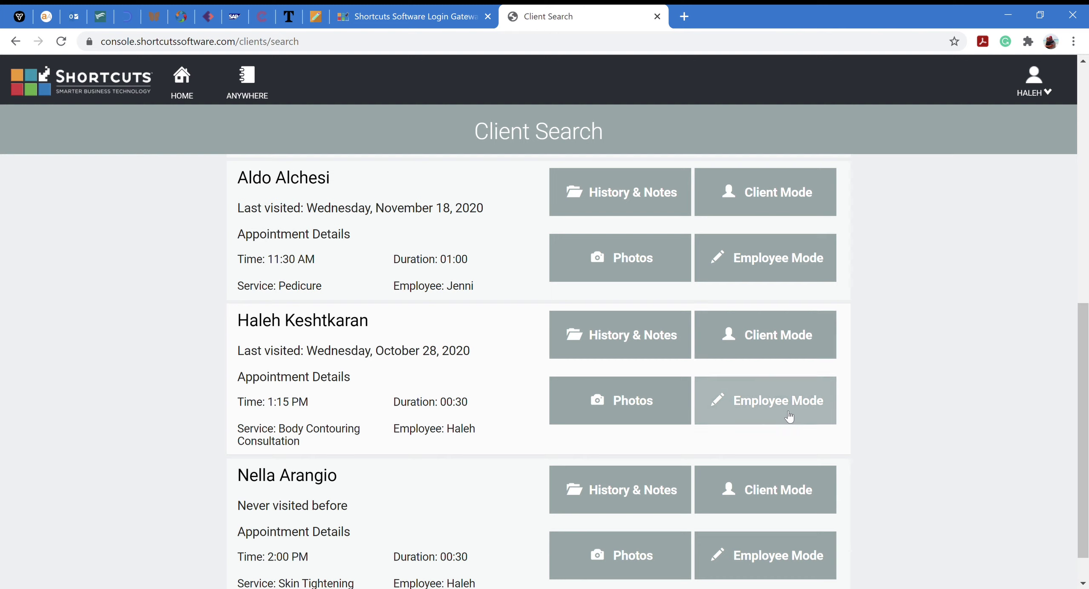
{"action": "left_click", "coordinate": [762, 406]}
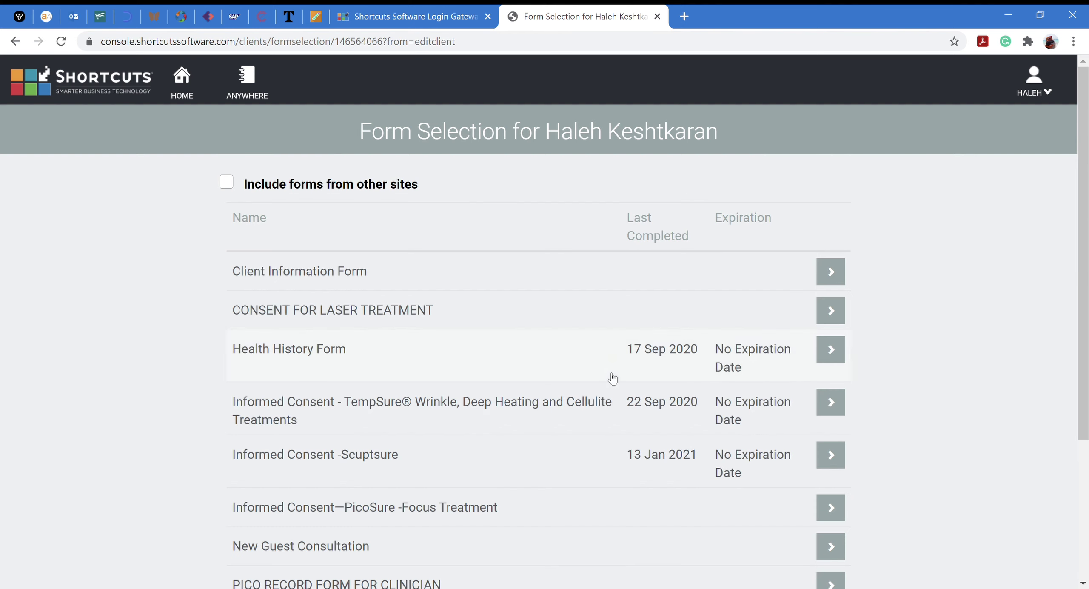
Look over the client's form list and open the PICO RECORD FORM FOR CLINICIAN
{"action": "scroll", "coordinate": [568, 415], "scroll_direction": "down", "scroll_amount": 3}
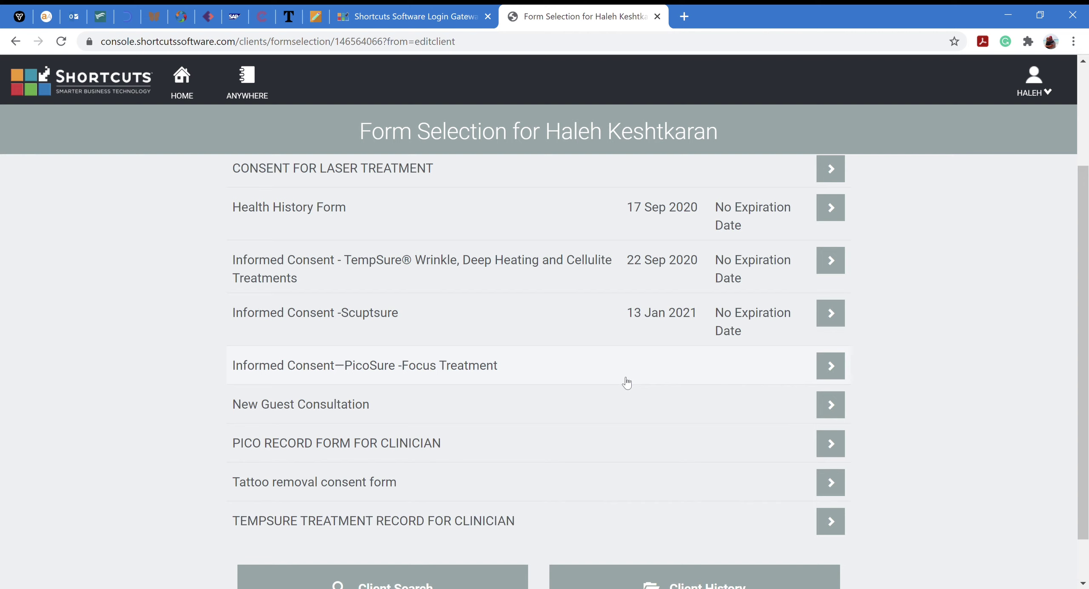
{"action": "scroll", "coordinate": [626, 382], "scroll_direction": "up", "scroll_amount": 3}
{"action": "scroll", "coordinate": [496, 277], "scroll_direction": "down", "scroll_amount": 3}
{"action": "left_click", "coordinate": [840, 447]}
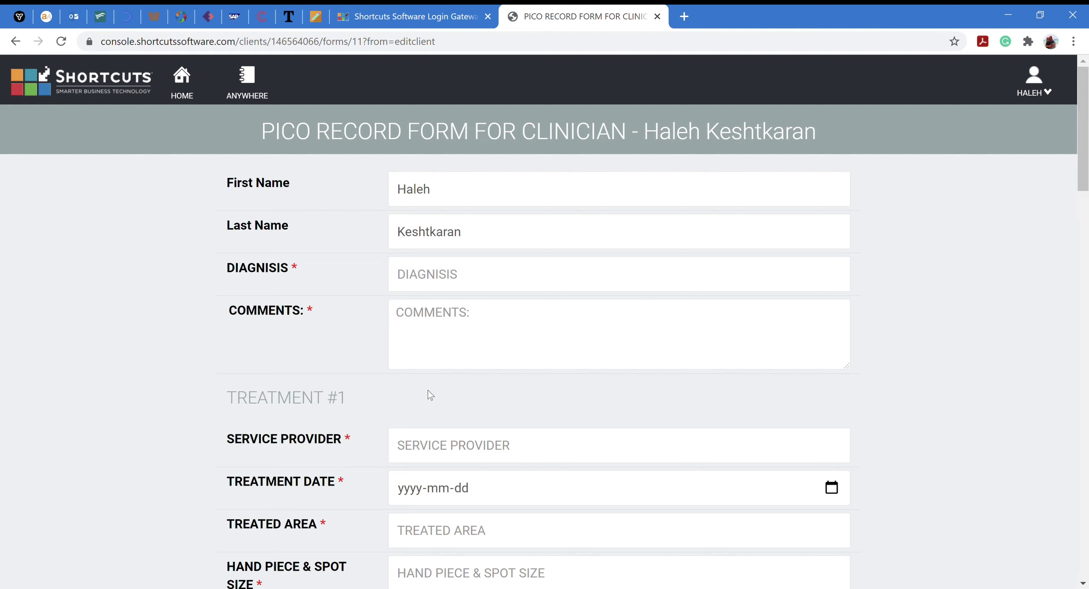
Review the diagnosis, comments and treatment sections of the PICO record form, and cancel it without saving
{"action": "scroll", "coordinate": [429, 398], "scroll_direction": "down", "scroll_amount": 2}
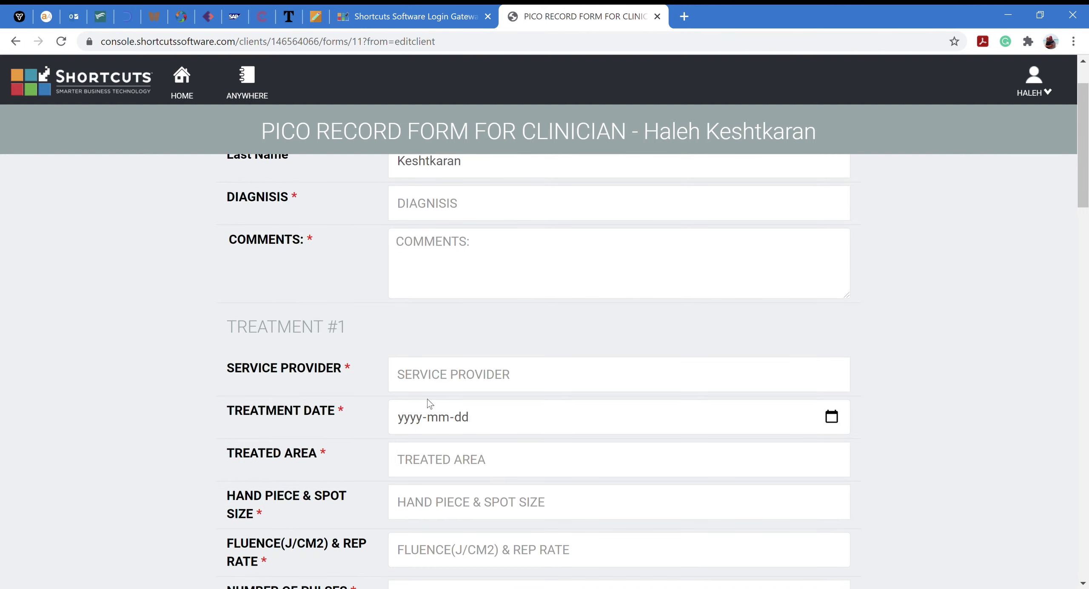
{"action": "scroll", "coordinate": [429, 403], "scroll_direction": "down", "scroll_amount": 2}
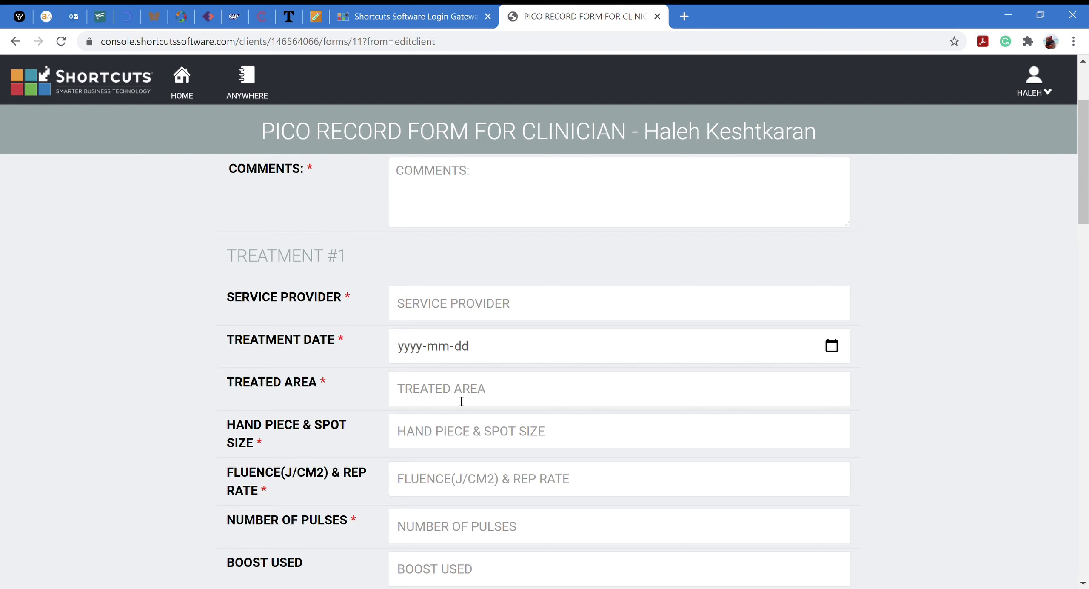
{"action": "scroll", "coordinate": [506, 398], "scroll_direction": "down", "scroll_amount": 2}
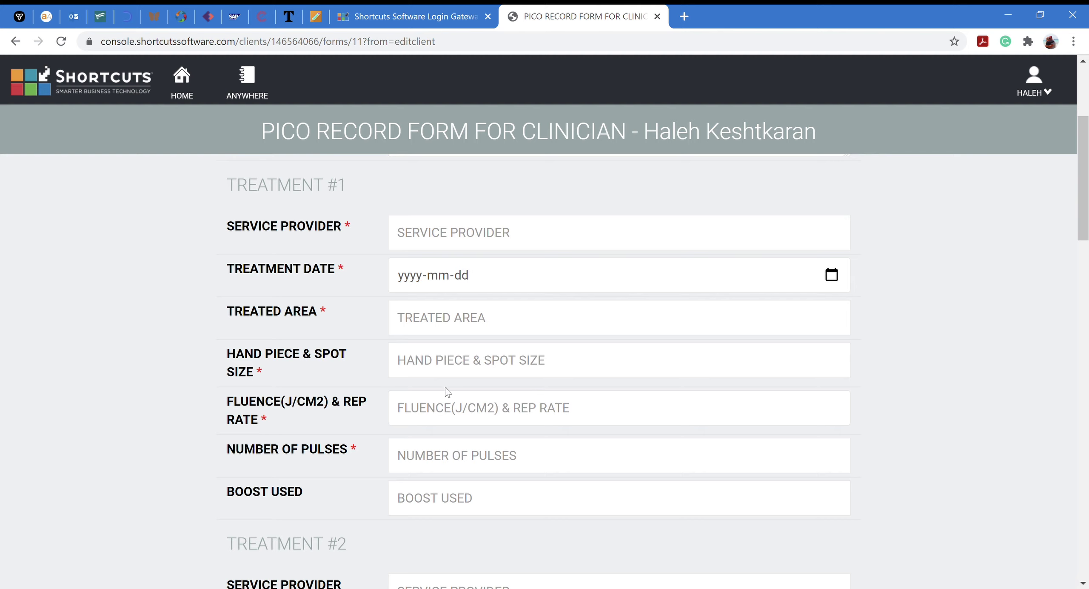
{"action": "scroll", "coordinate": [349, 408], "scroll_direction": "down", "scroll_amount": 2}
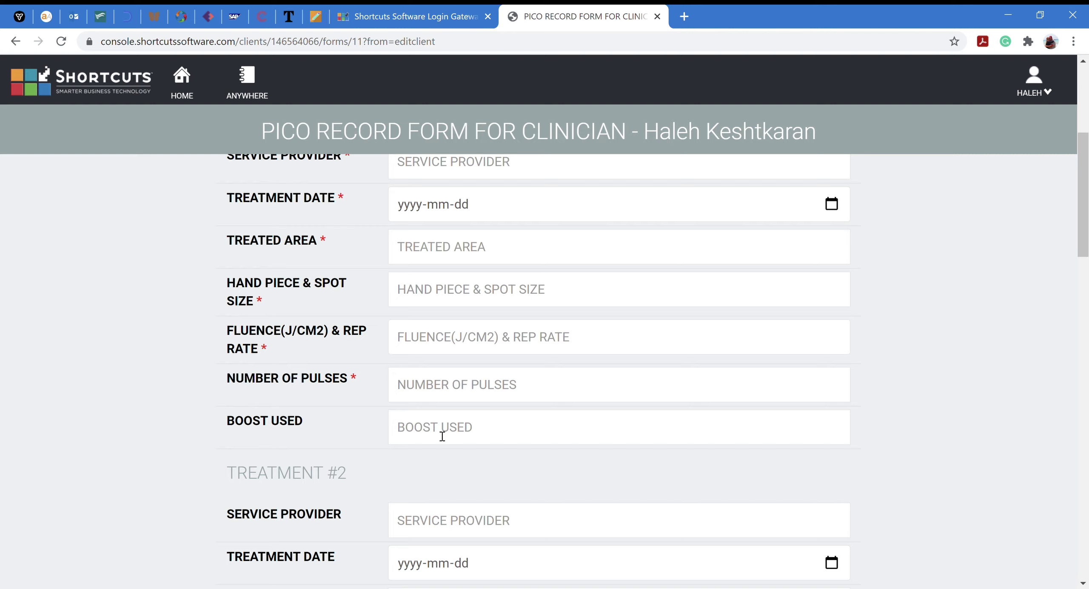
{"action": "scroll", "coordinate": [443, 436], "scroll_direction": "down", "scroll_amount": 3}
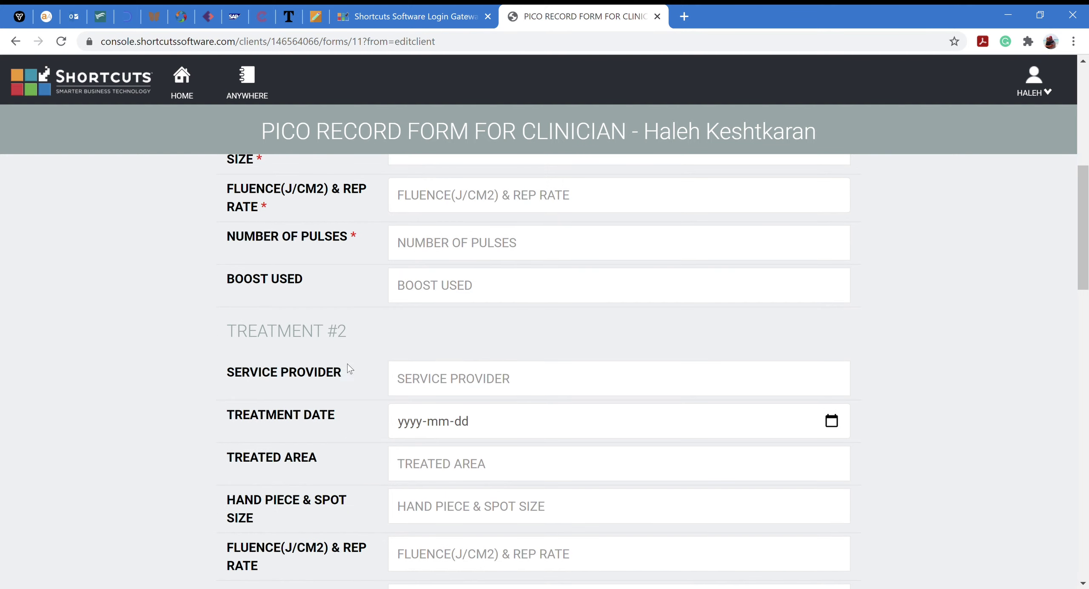
{"action": "scroll", "coordinate": [341, 365], "scroll_direction": "down", "scroll_amount": 8}
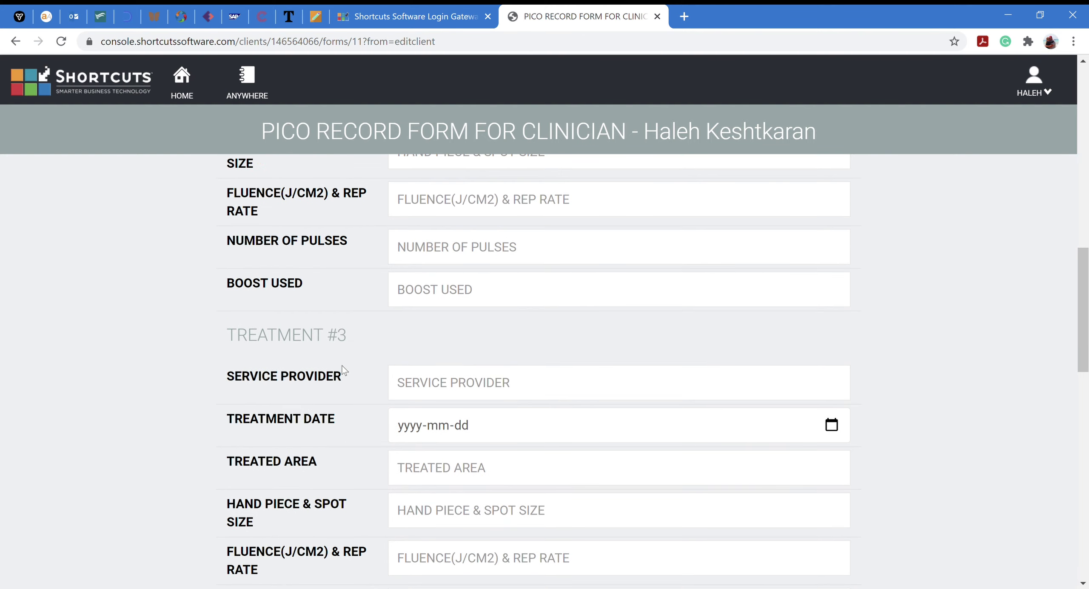
{"action": "scroll", "coordinate": [342, 366], "scroll_direction": "down", "scroll_amount": 20}
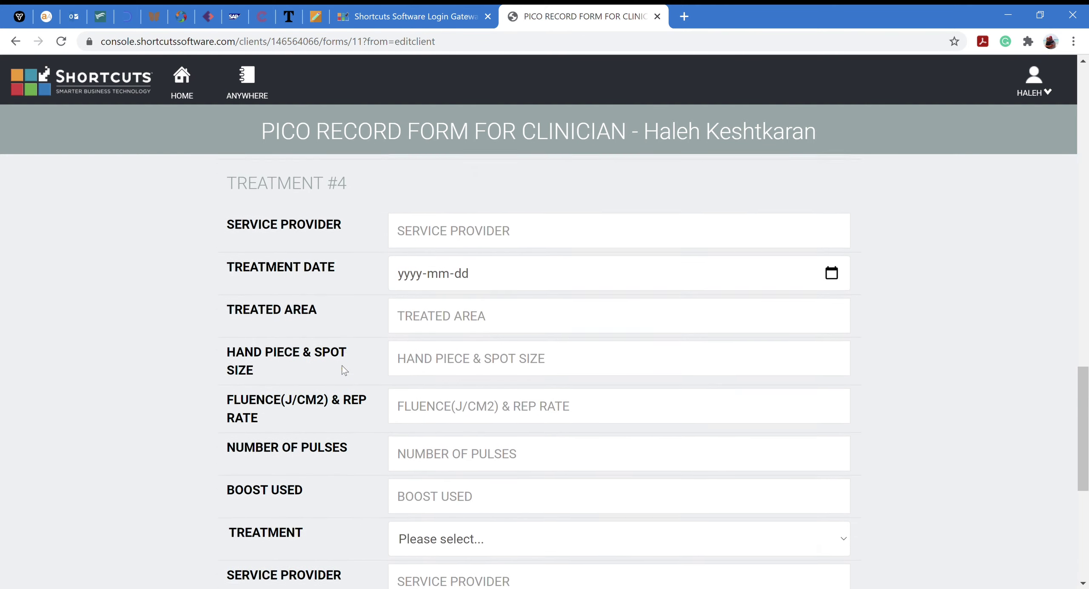
{"action": "scroll", "coordinate": [342, 366], "scroll_direction": "up", "scroll_amount": 13}
{"action": "scroll", "coordinate": [342, 366], "scroll_direction": "down", "scroll_amount": 13}
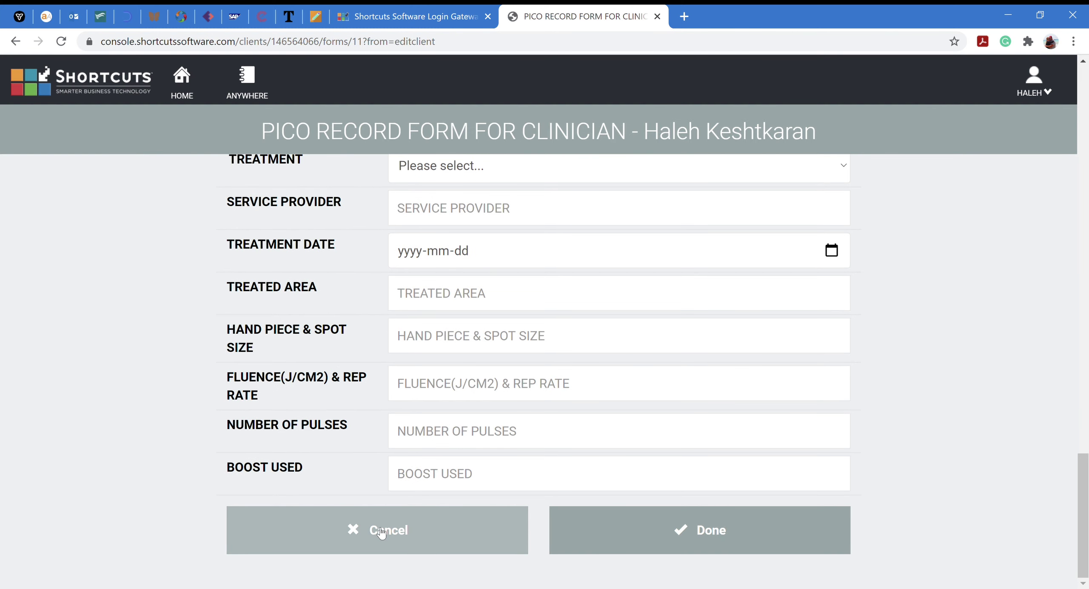
{"action": "left_click", "coordinate": [381, 533]}
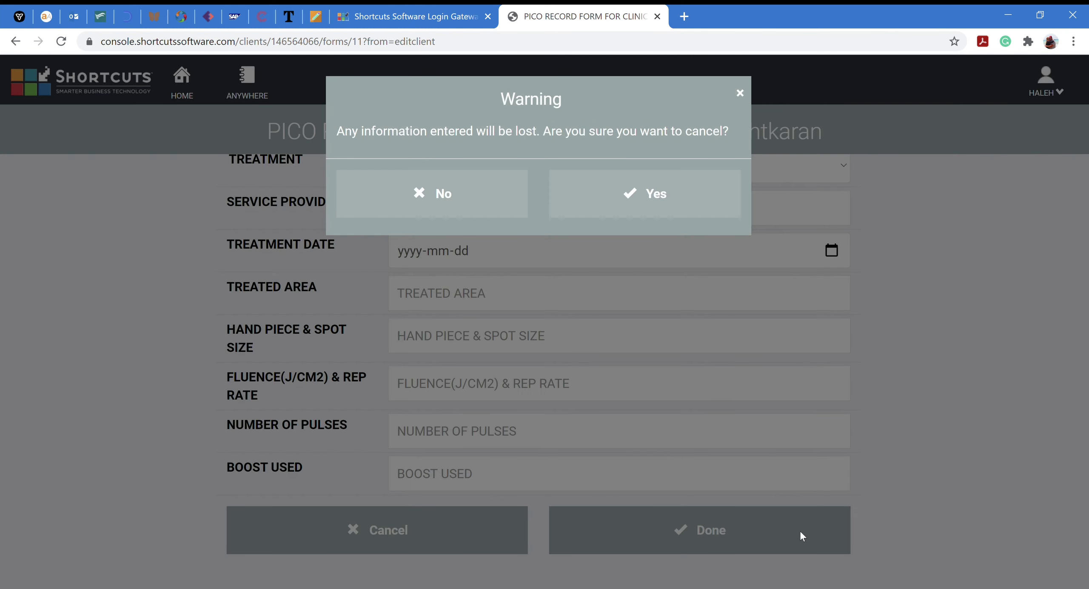
{"action": "left_click", "coordinate": [634, 194]}
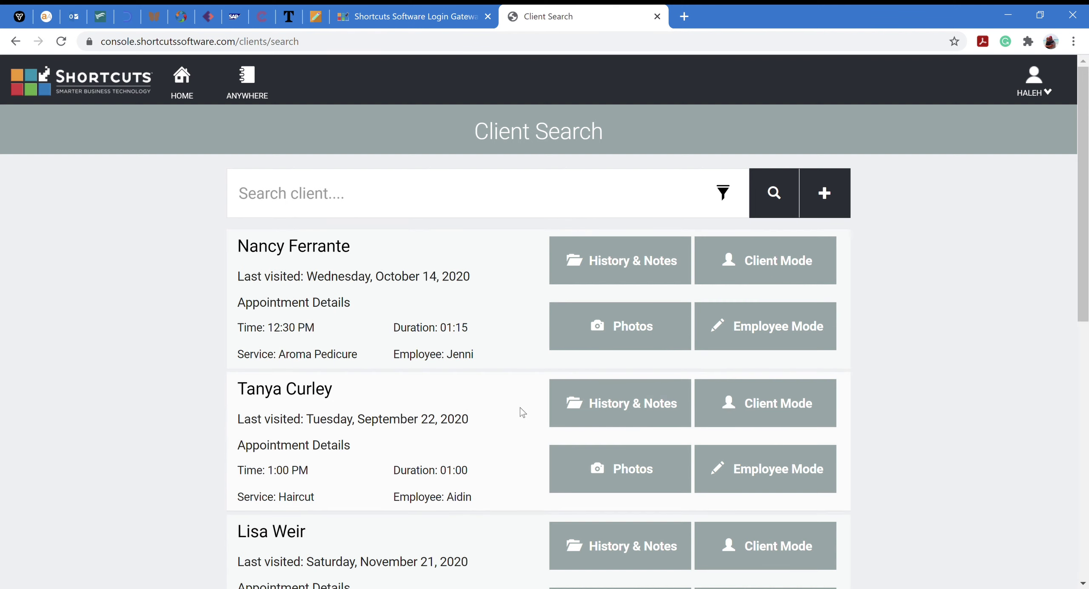
Open the photo history of the client with the 1:15 PM Body Contouring Consultation
{"action": "scroll", "coordinate": [519, 412], "scroll_direction": "down", "scroll_amount": 2}
{"action": "scroll", "coordinate": [522, 411], "scroll_direction": "down", "scroll_amount": 1}
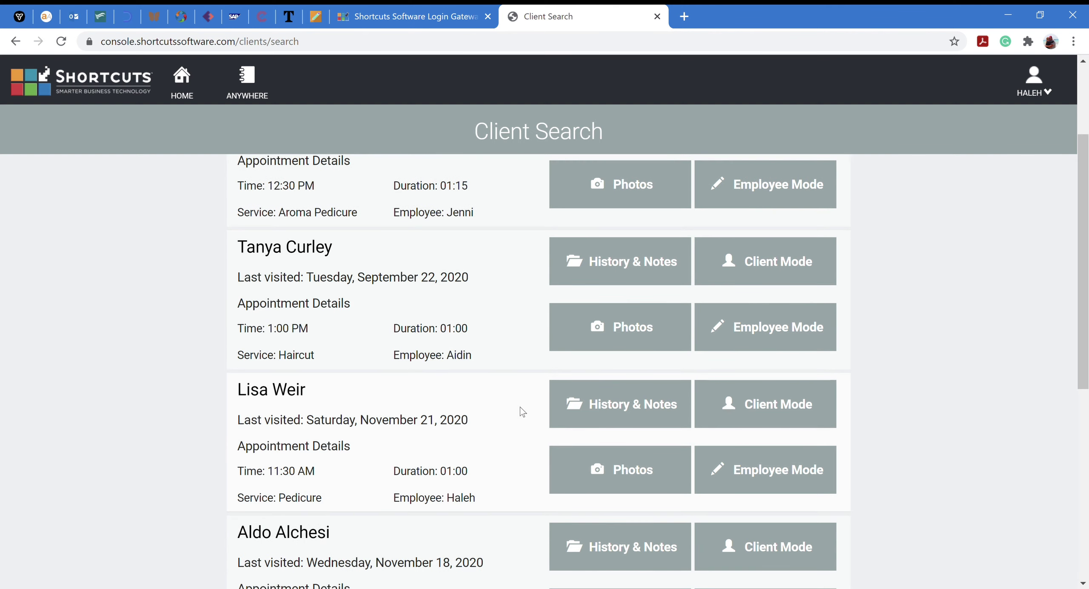
{"action": "scroll", "coordinate": [523, 412], "scroll_direction": "down", "scroll_amount": 8}
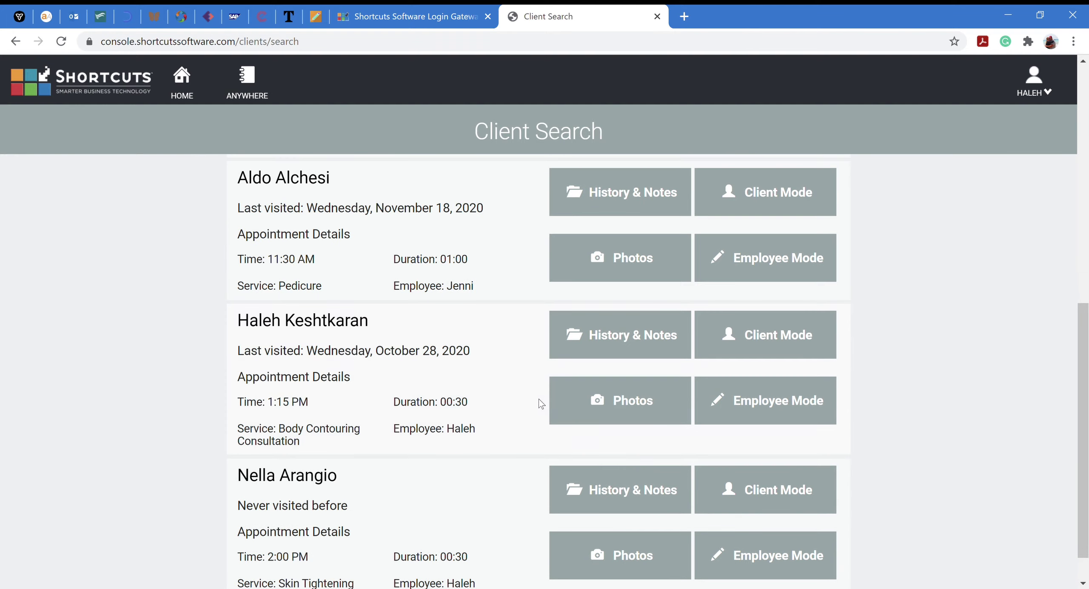
{"action": "left_click", "coordinate": [620, 401]}
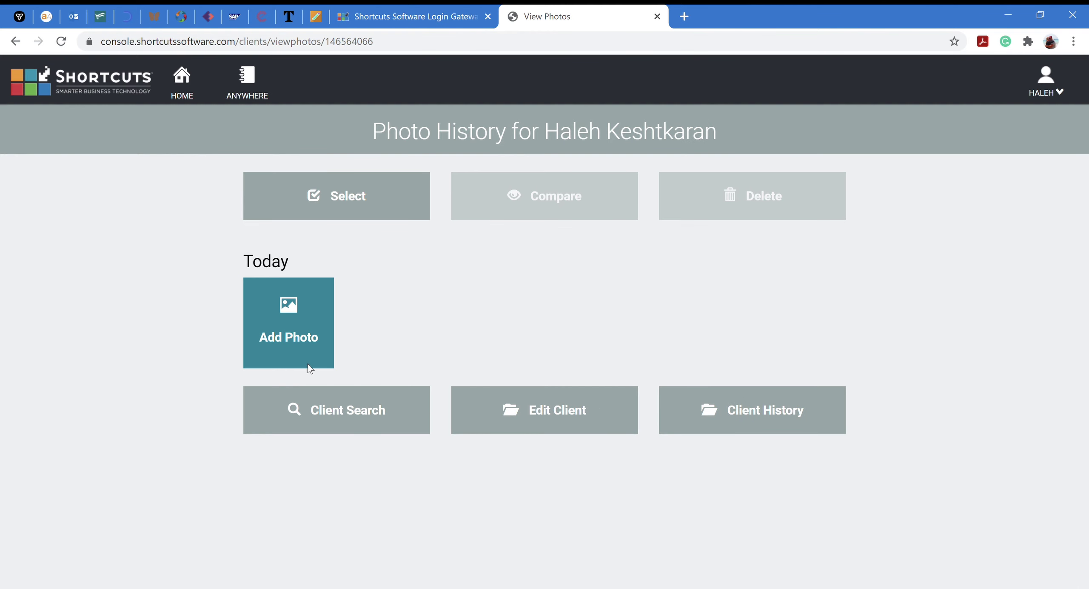
Add a photo to the client's history for today, check its full preview and accept it
{"action": "left_click", "coordinate": [298, 342]}
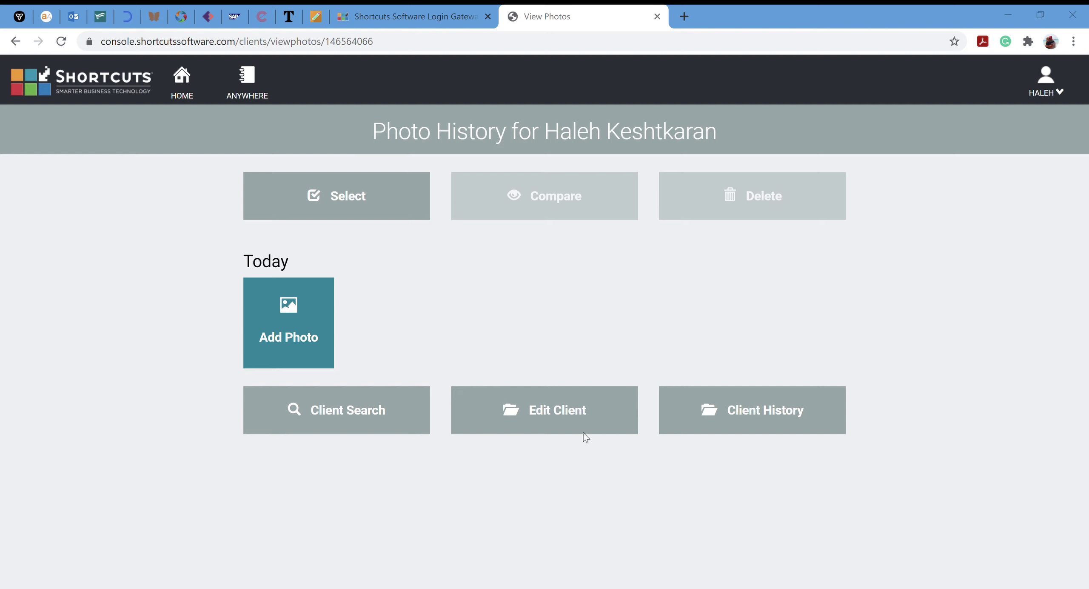
{"action": "scroll", "coordinate": [589, 428], "scroll_direction": "down", "scroll_amount": 4}
{"action": "scroll", "coordinate": [646, 402], "scroll_direction": "down", "scroll_amount": 5}
{"action": "scroll", "coordinate": [646, 402], "scroll_direction": "up", "scroll_amount": 6}
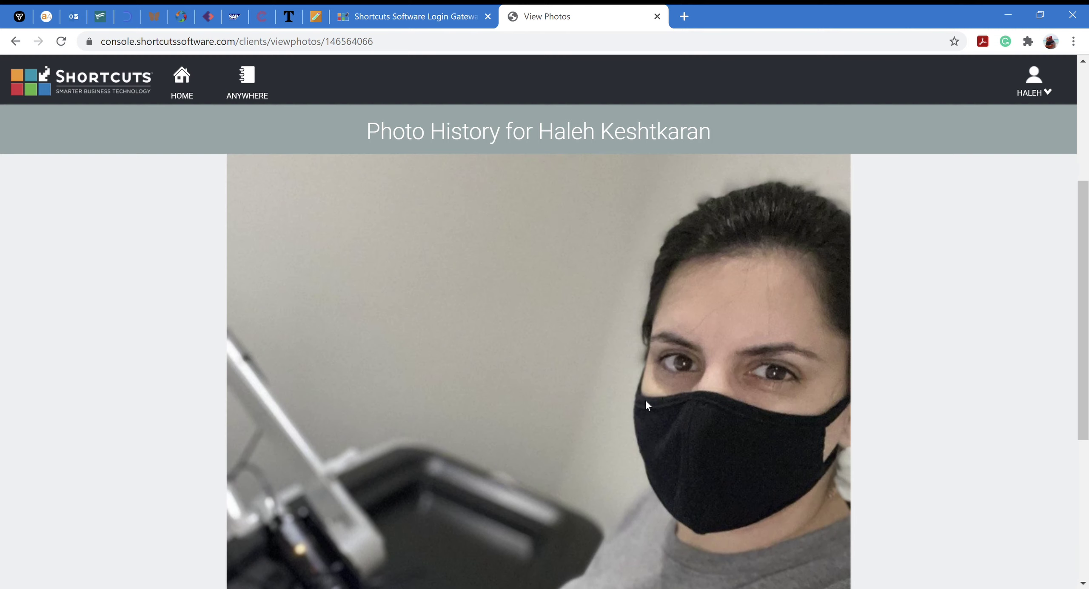
{"action": "scroll", "coordinate": [527, 355], "scroll_direction": "down", "scroll_amount": 6}
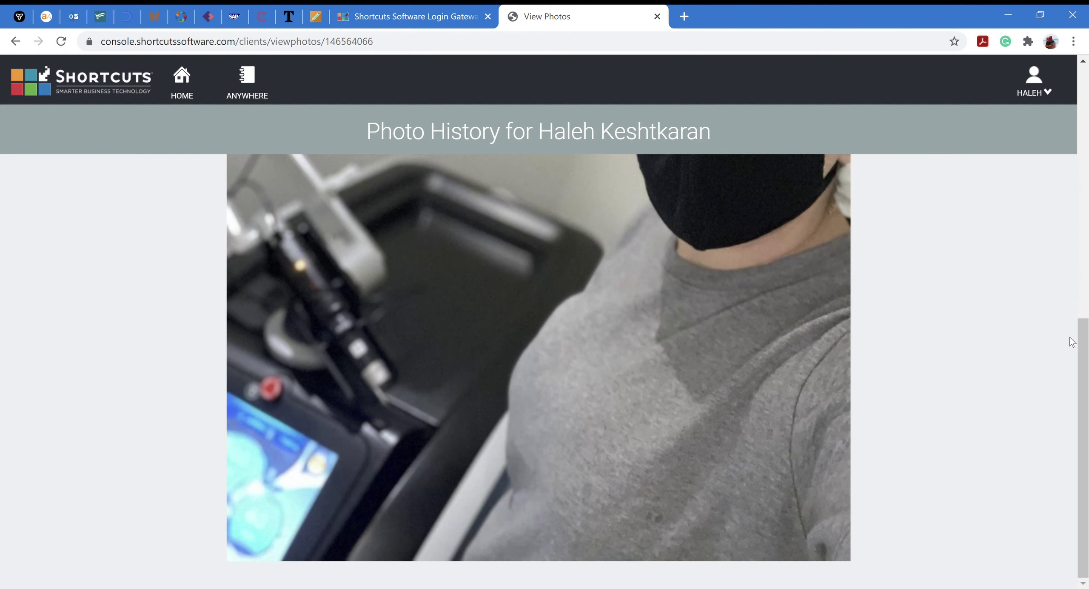
{"action": "scroll", "coordinate": [1071, 336], "scroll_direction": "up", "scroll_amount": 14}
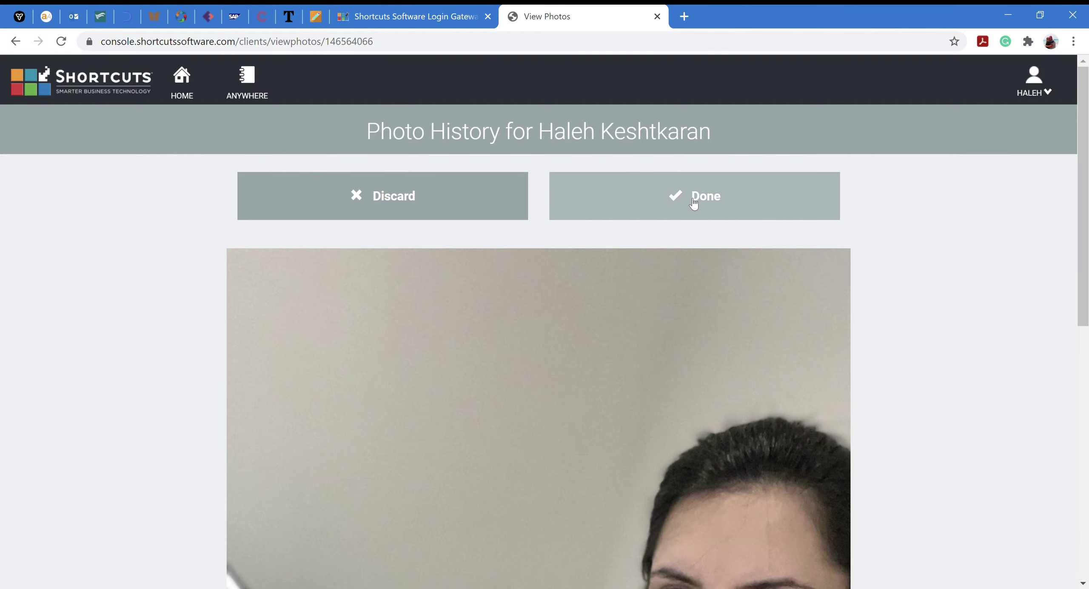
{"action": "left_click", "coordinate": [689, 196]}
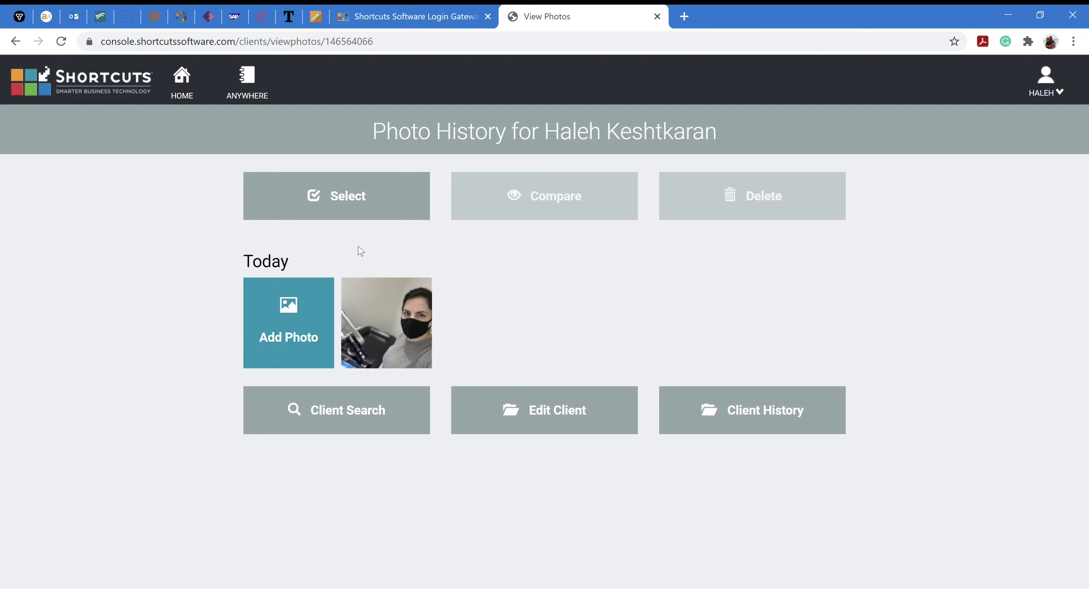
Turn photo selection mode on and off again in the client's photo history
{"action": "left_click", "coordinate": [334, 195]}
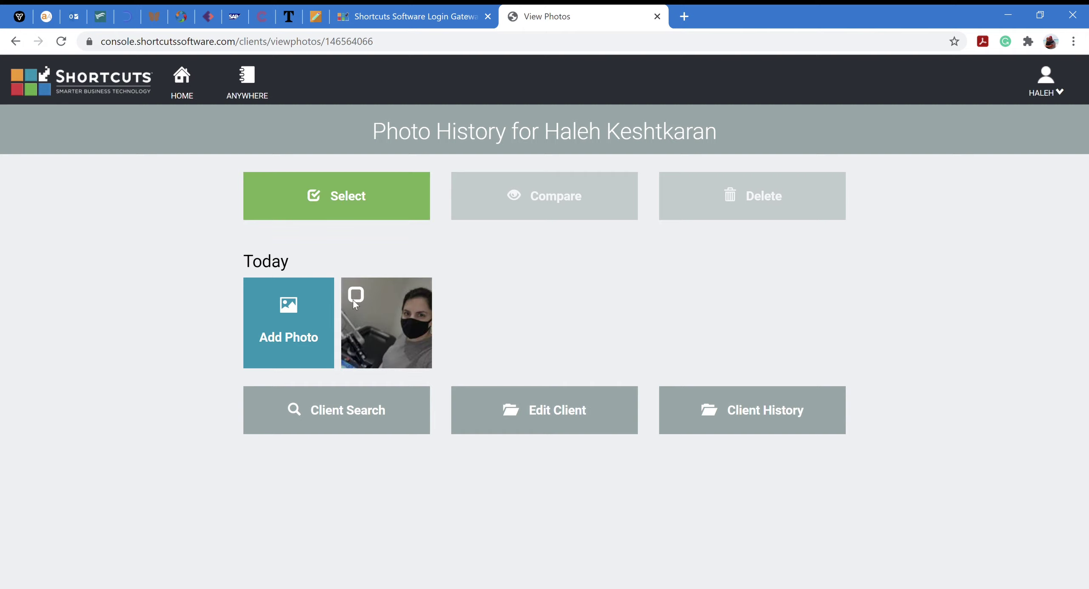
{"action": "left_click", "coordinate": [348, 209]}
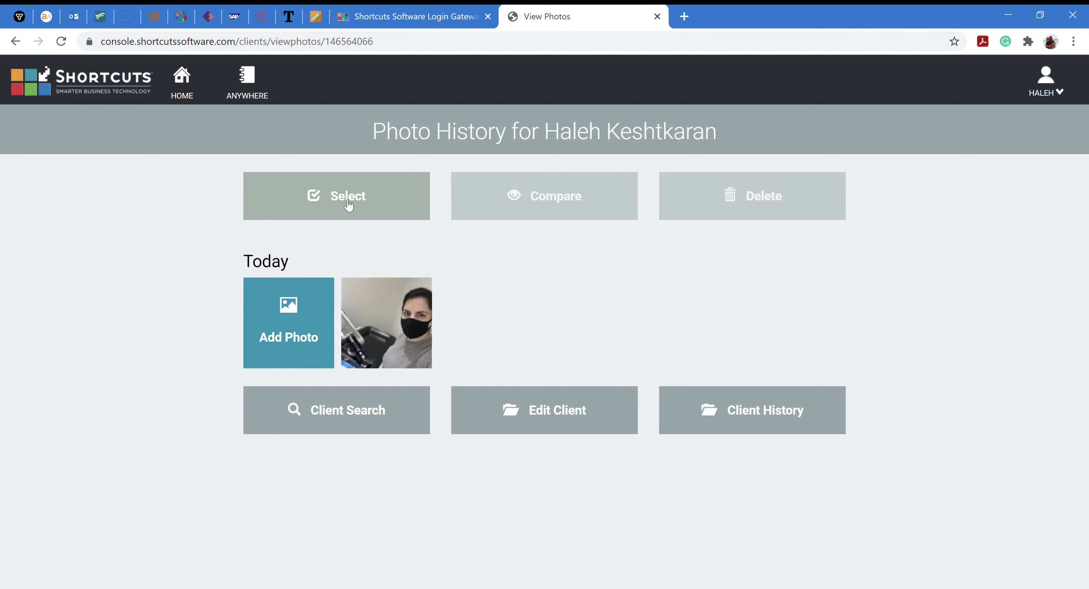
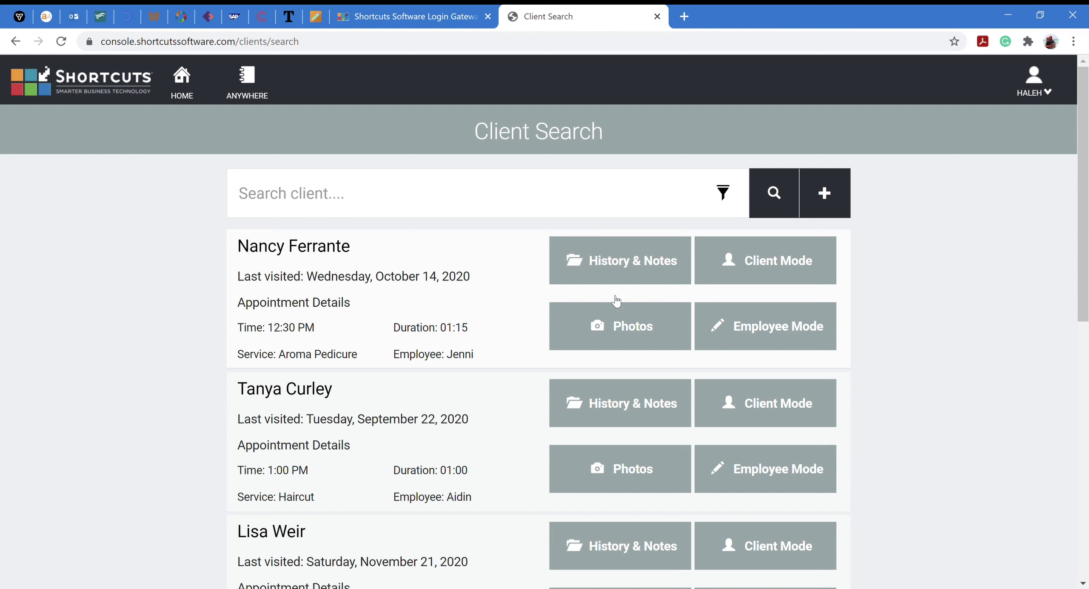
Open the 1:15 PM client's forms in Client Mode and choose the TEMPSURE TREATMENT RECORD FOR CLINICIAN
{"action": "scroll", "coordinate": [555, 323], "scroll_direction": "down", "scroll_amount": 10}
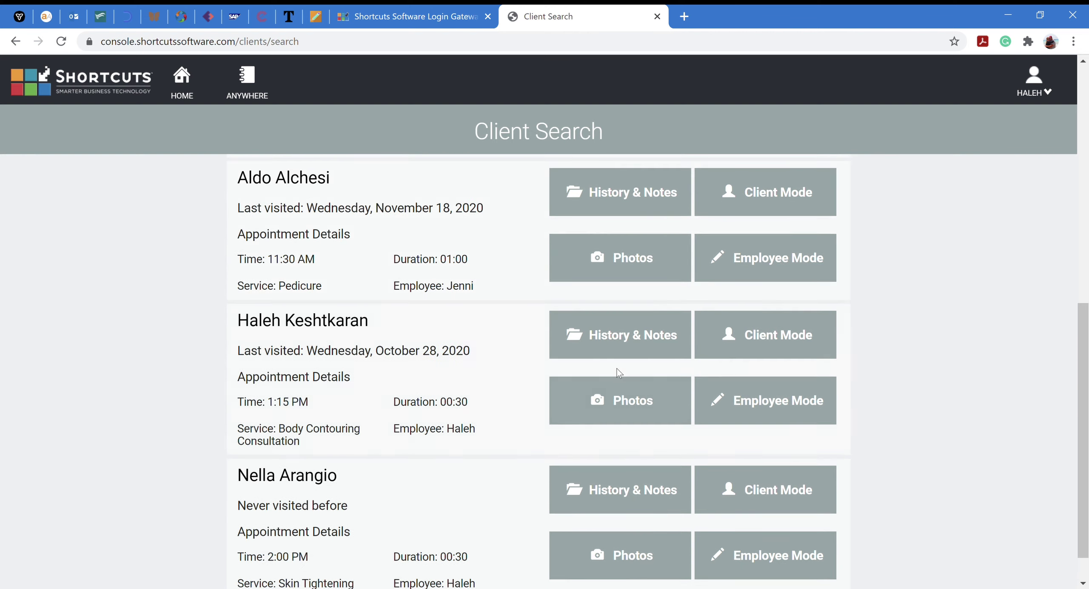
{"action": "left_click", "coordinate": [811, 345]}
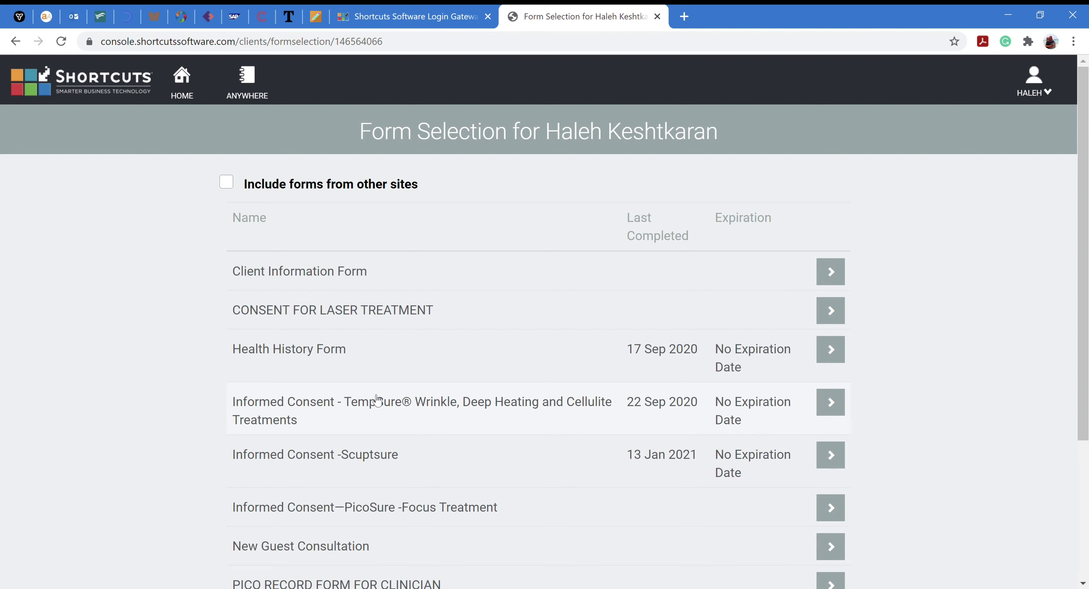
{"action": "scroll", "coordinate": [377, 400], "scroll_direction": "down", "scroll_amount": 5}
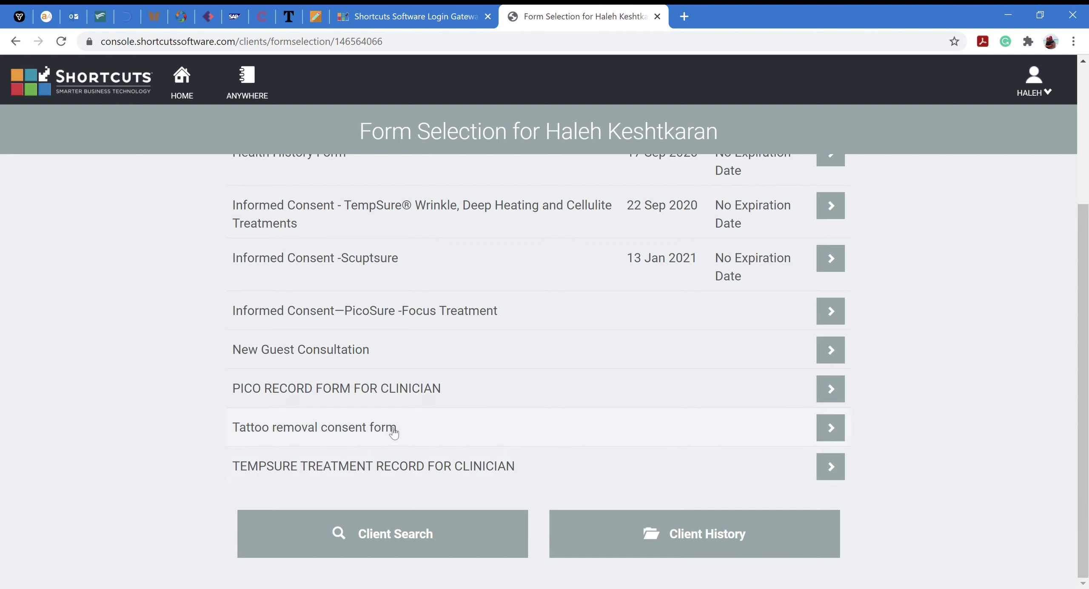
{"action": "scroll", "coordinate": [377, 281], "scroll_direction": "up", "scroll_amount": 5}
{"action": "scroll", "coordinate": [377, 281], "scroll_direction": "down", "scroll_amount": 5}
{"action": "left_click", "coordinate": [836, 467]}
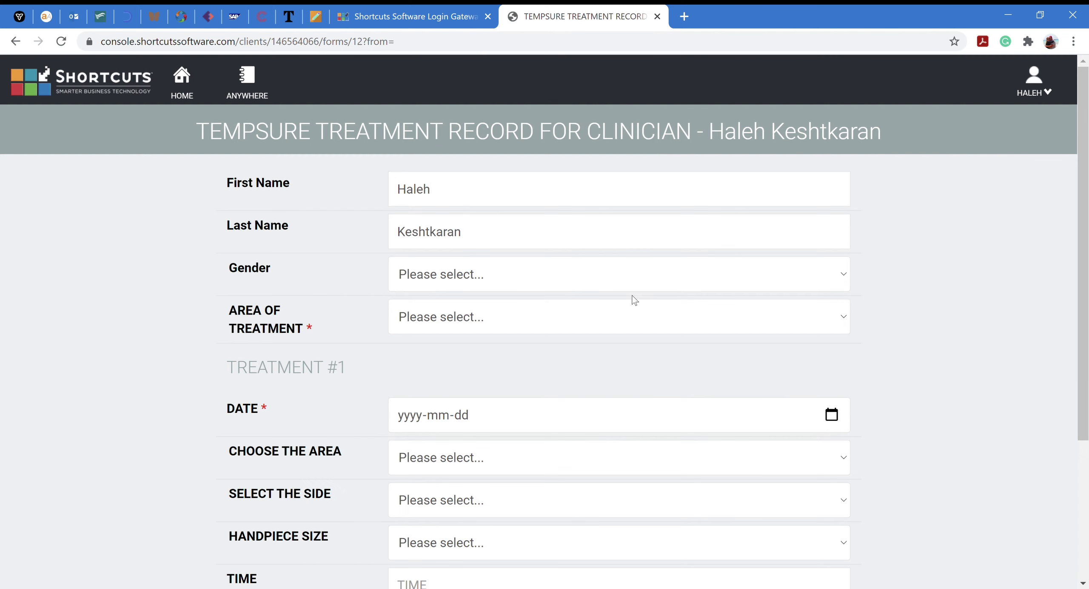
Look over the fields of the TempSure treatment record and cancel the form without saving
{"action": "scroll", "coordinate": [633, 298], "scroll_direction": "down", "scroll_amount": 3}
{"action": "scroll", "coordinate": [630, 304], "scroll_direction": "up", "scroll_amount": 2}
{"action": "scroll", "coordinate": [629, 304], "scroll_direction": "down", "scroll_amount": 2}
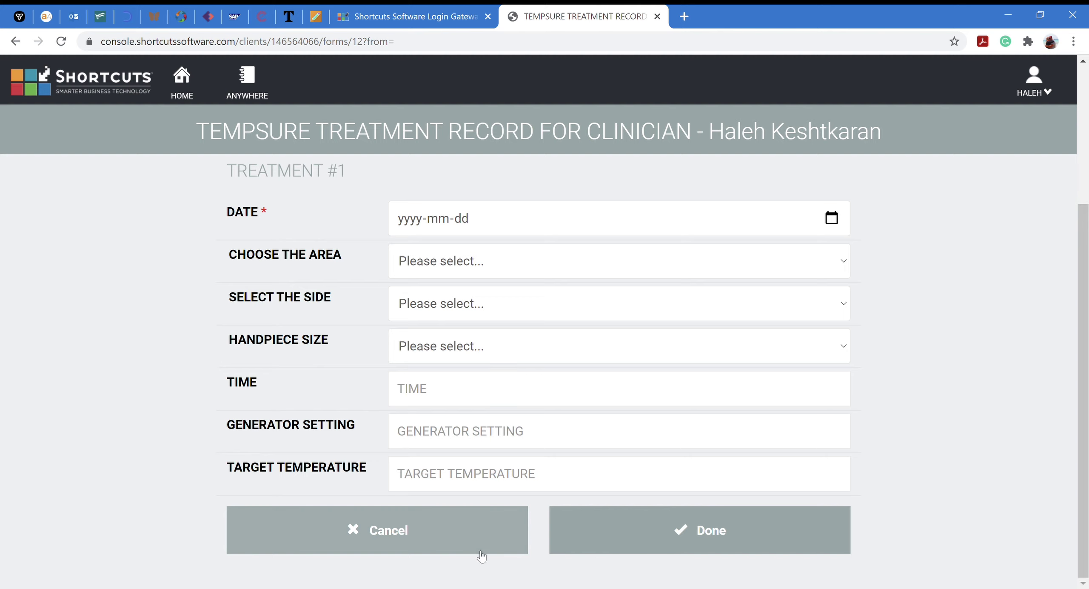
{"action": "left_click", "coordinate": [447, 530]}
{"action": "left_click", "coordinate": [587, 203]}
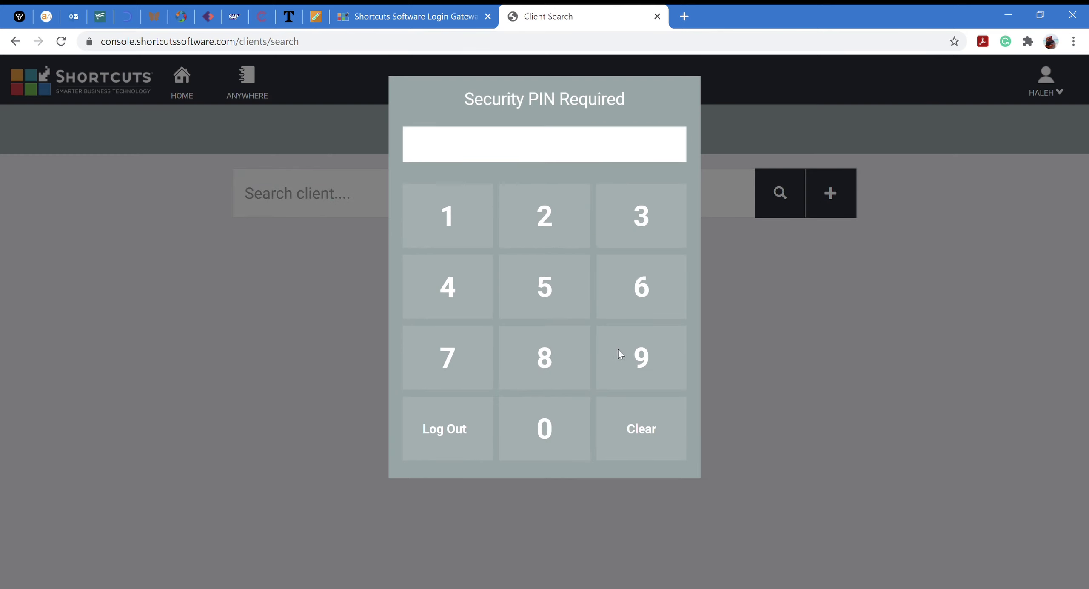
Enter the security PIN to unlock the client search page
{"action": "left_click", "coordinate": [520, 375]}
{"action": "left_click", "coordinate": [603, 366]}
{"action": "left_click", "coordinate": [569, 415]}
{"action": "left_click", "coordinate": [620, 382]}
Look through the list of today's client appointments, checking times, services, employees and last visit dates
{"action": "scroll", "coordinate": [336, 418], "scroll_direction": "down", "scroll_amount": 3}
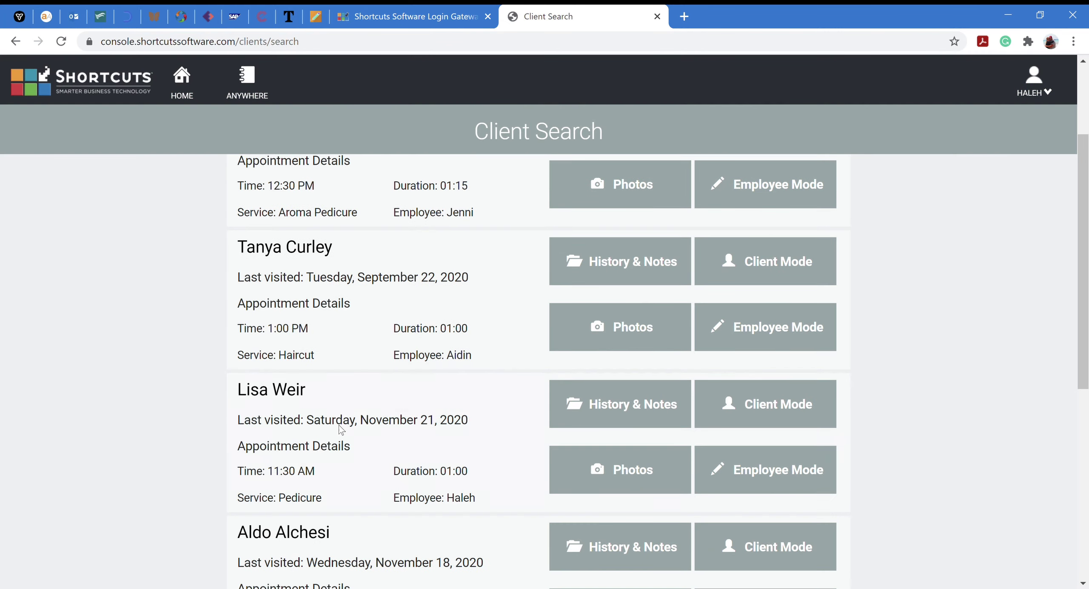
{"action": "scroll", "coordinate": [343, 429], "scroll_direction": "down", "scroll_amount": 3}
{"action": "scroll", "coordinate": [344, 431], "scroll_direction": "down", "scroll_amount": 5}
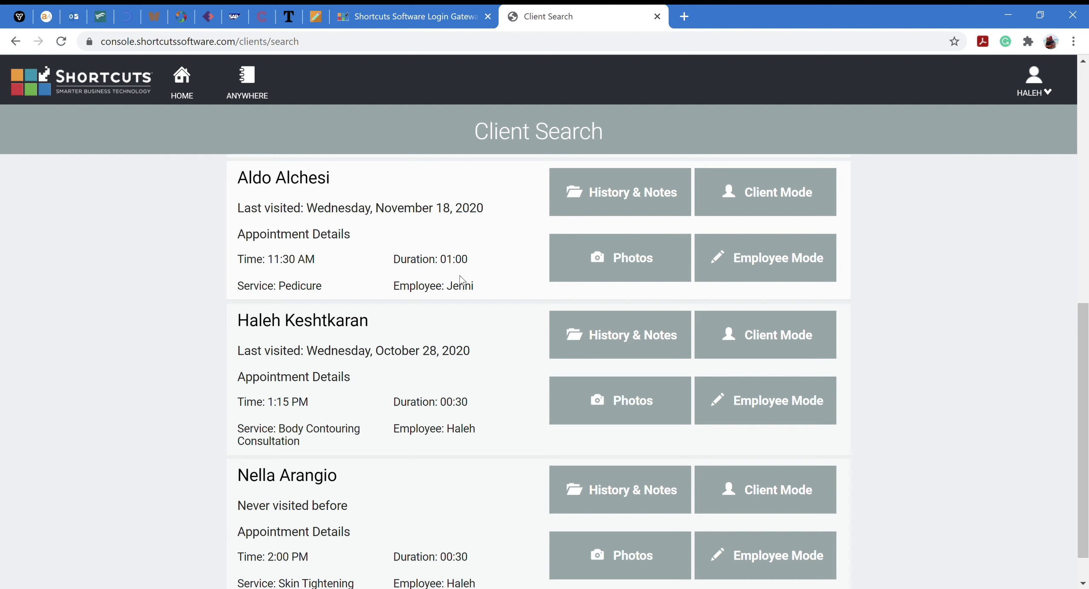
{"action": "scroll", "coordinate": [585, 290], "scroll_direction": "down", "scroll_amount": 1}
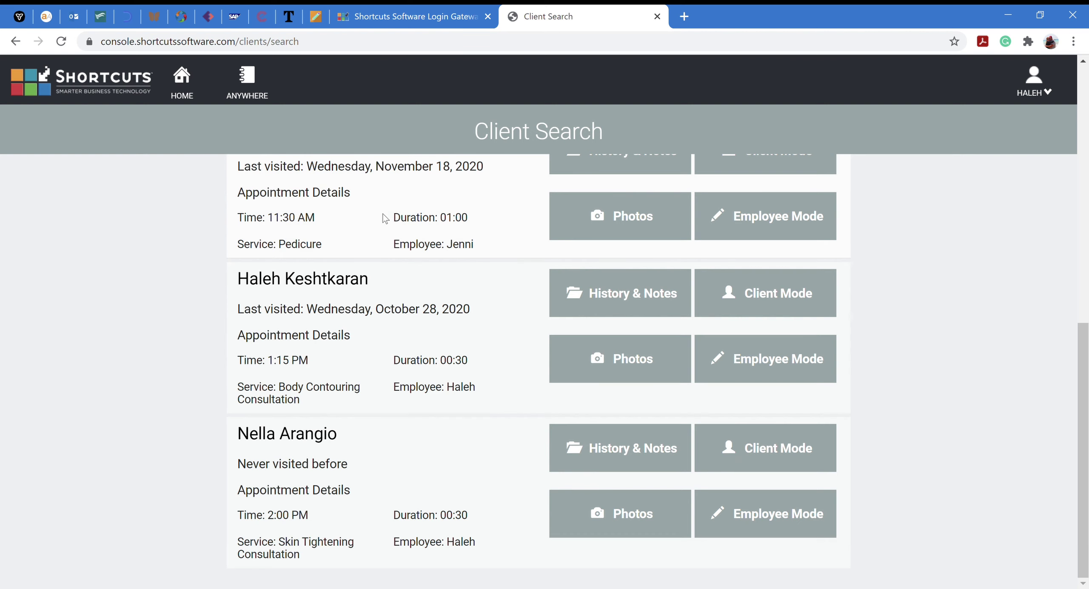
{"action": "scroll", "coordinate": [385, 365], "scroll_direction": "up", "scroll_amount": 8}
{"action": "scroll", "coordinate": [385, 365], "scroll_direction": "up", "scroll_amount": 4}
{"action": "scroll", "coordinate": [383, 363], "scroll_direction": "down", "scroll_amount": 3}
{"action": "scroll", "coordinate": [382, 363], "scroll_direction": "up", "scroll_amount": 3}
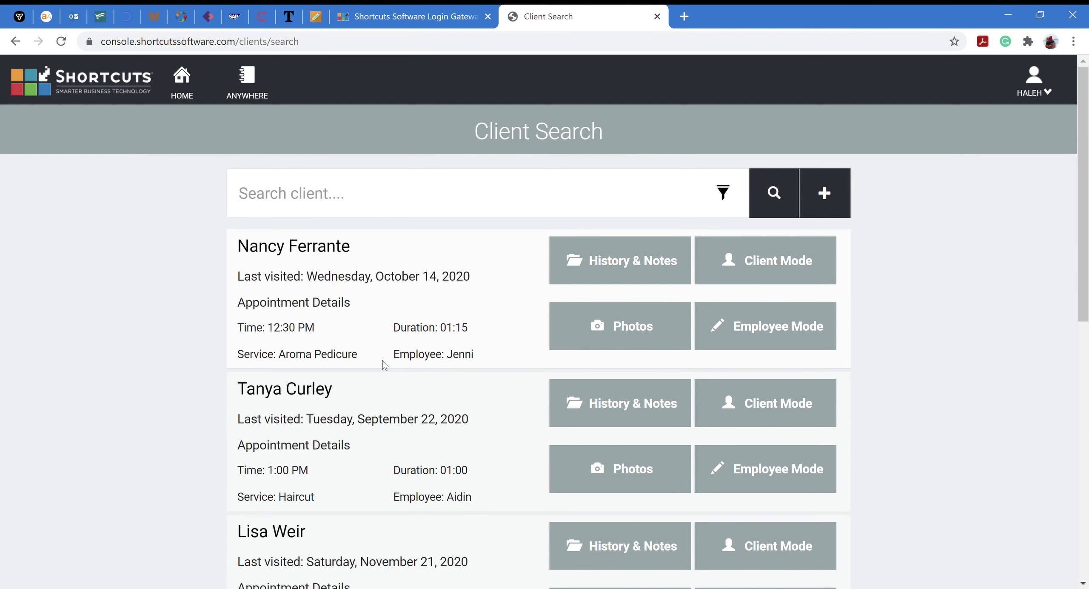
{"action": "scroll", "coordinate": [357, 326], "scroll_direction": "down", "scroll_amount": 11}
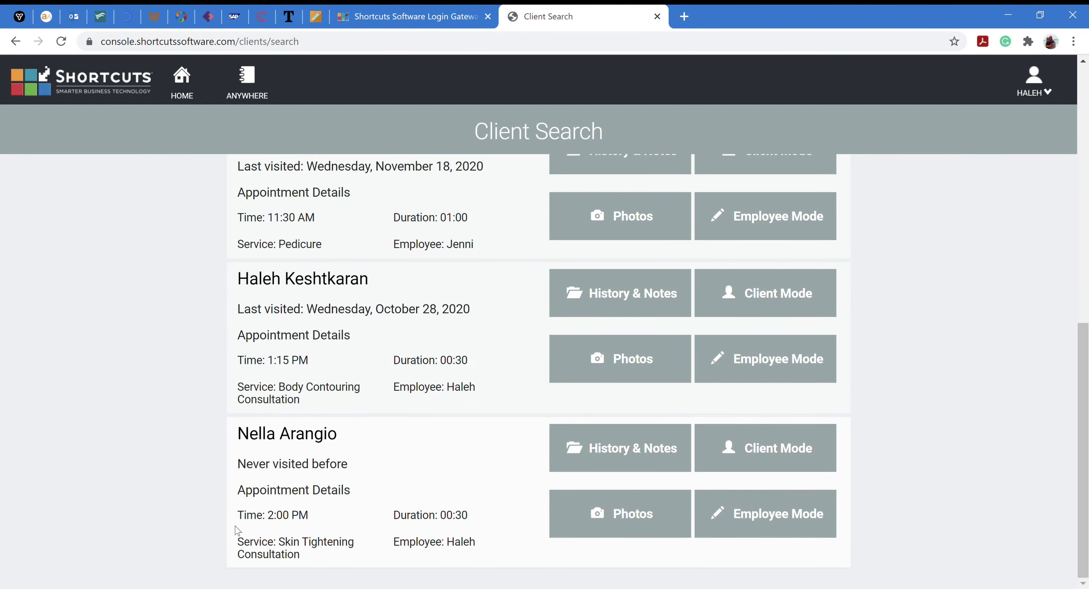
{"action": "scroll", "coordinate": [282, 533], "scroll_direction": "up", "scroll_amount": 7}
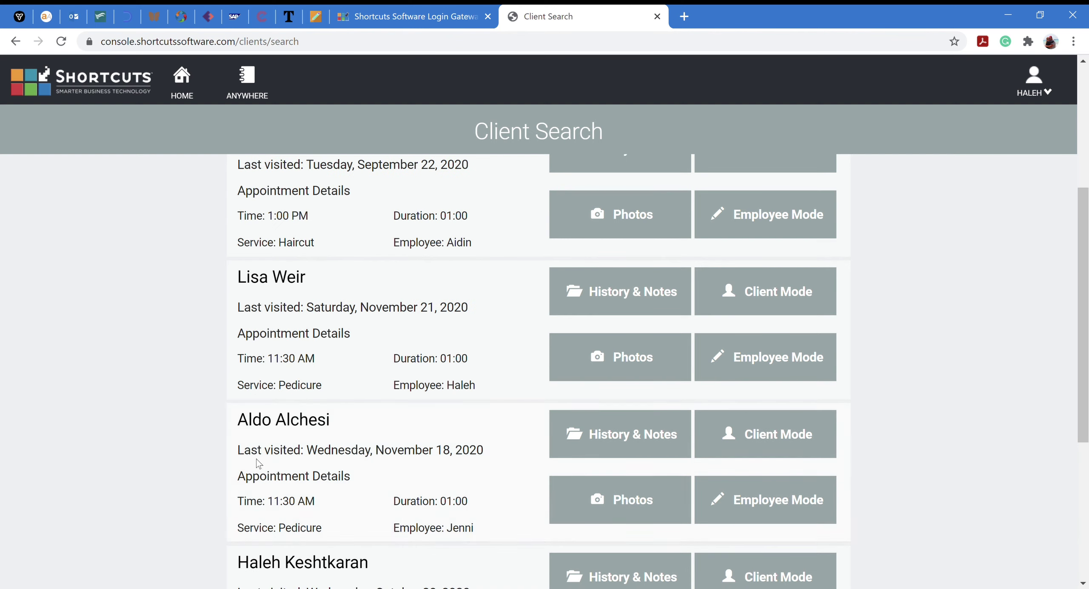
Return to the console's start page and open Anywhere to show the Civello sites
{"action": "left_click", "coordinate": [196, 91]}
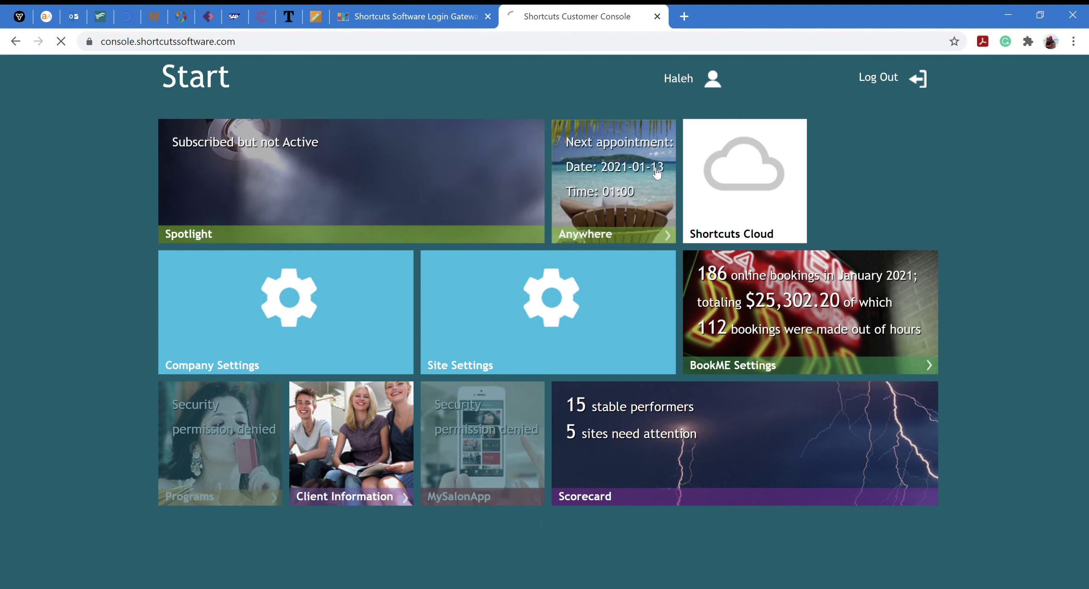
{"action": "left_click", "coordinate": [657, 173]}
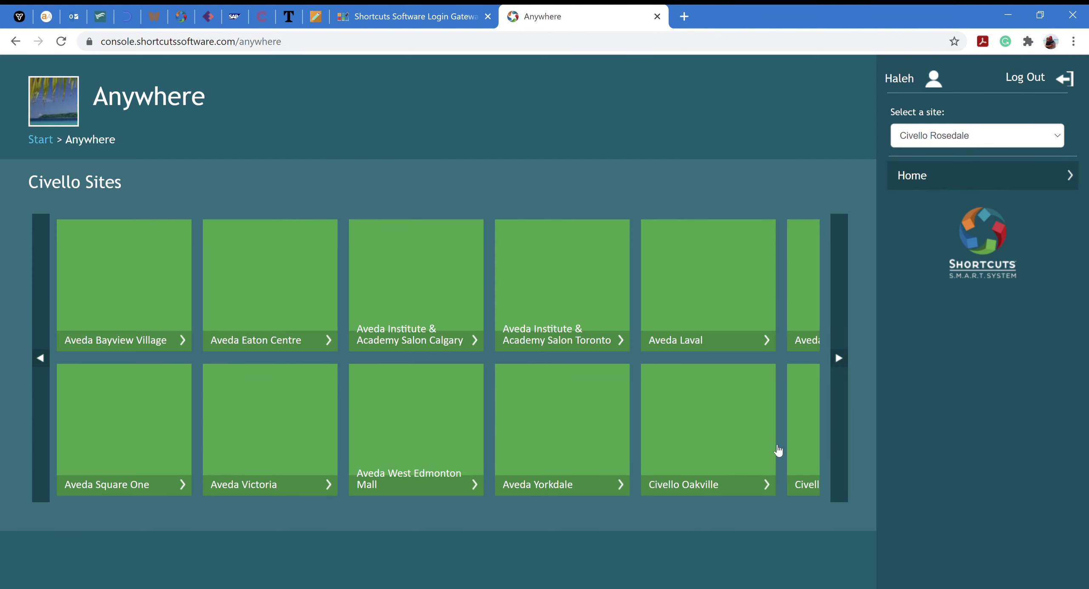
Open the Civello Rosedale site and view the Wed Jan 13 afternoon bookings in the week's appointments
{"action": "left_click", "coordinate": [844, 367]}
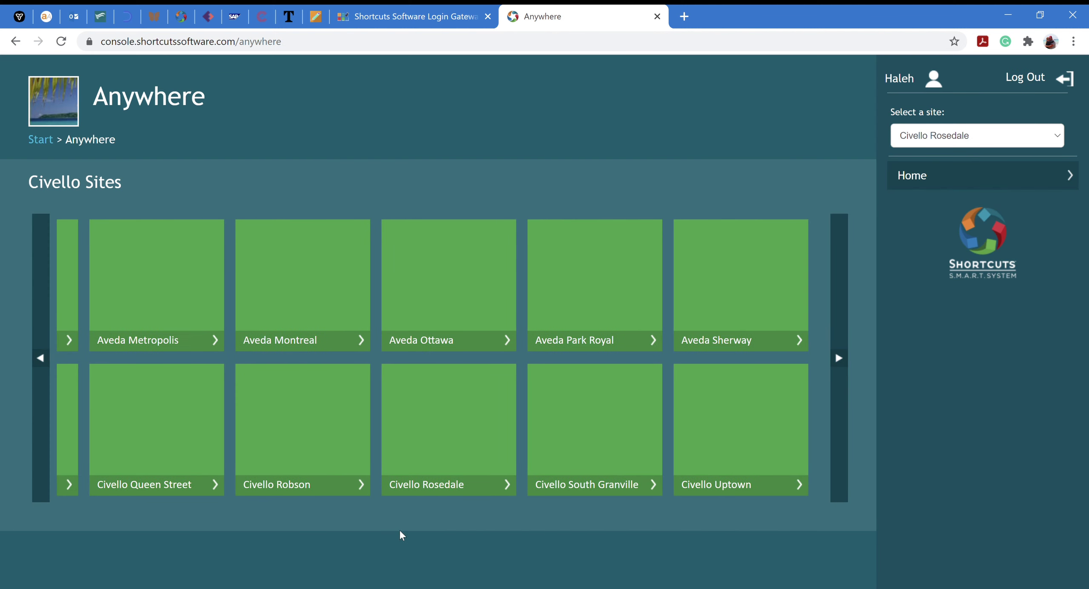
{"action": "left_click", "coordinate": [448, 490]}
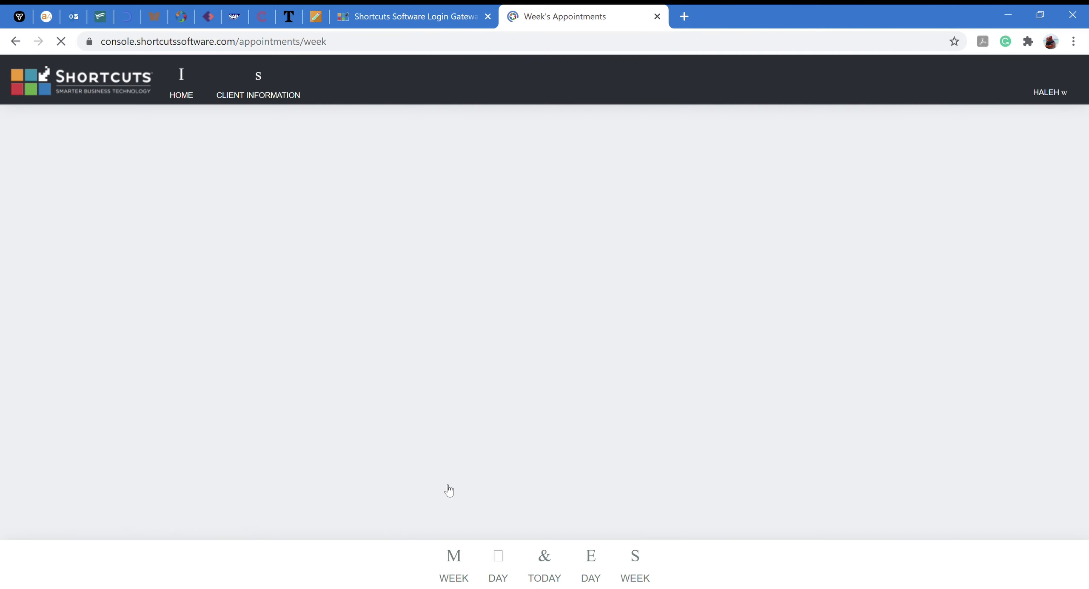
{"action": "scroll", "coordinate": [197, 408], "scroll_direction": "down", "scroll_amount": 4}
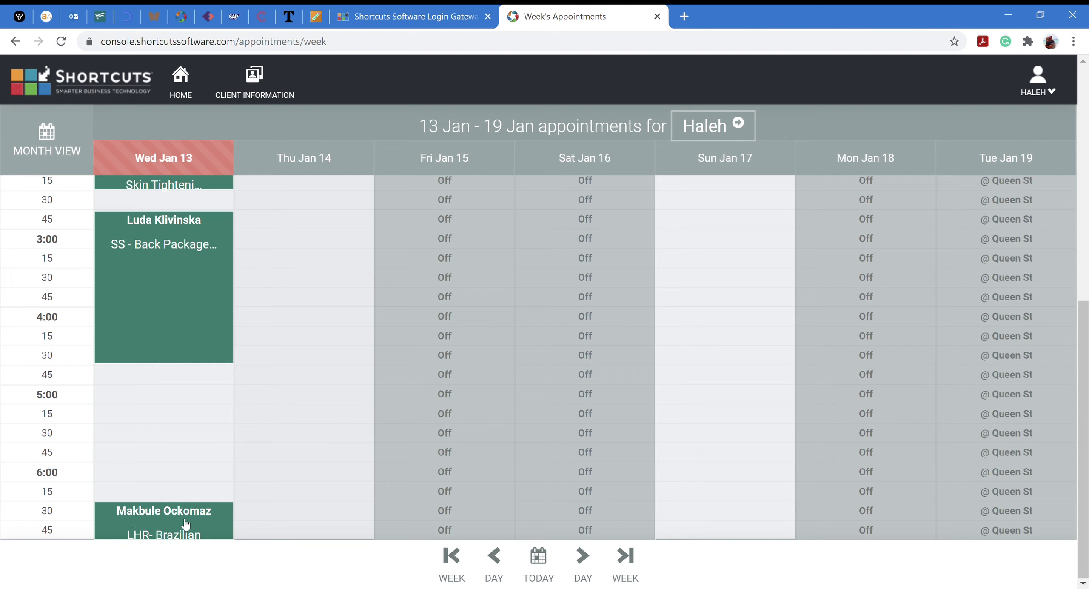
Open the client information area and enter the security PIN to unlock it
{"action": "left_click", "coordinate": [262, 77]}
{"action": "left_click", "coordinate": [539, 357]}
{"action": "left_click", "coordinate": [630, 362]}
{"action": "left_click", "coordinate": [583, 410]}
{"action": "left_click", "coordinate": [674, 357]}
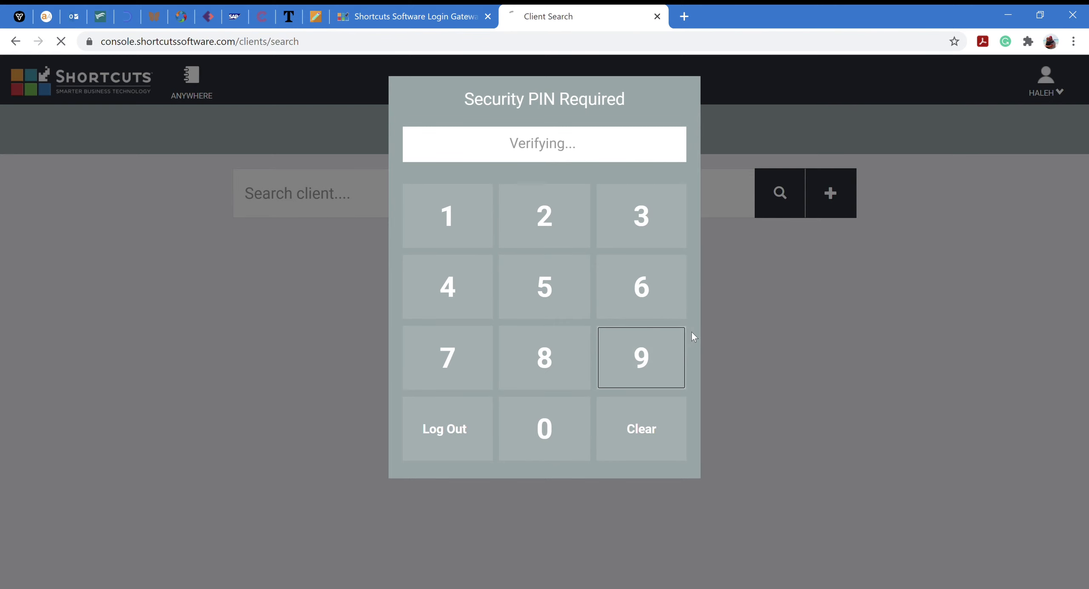
Search for the 6:30 LHR- Brazilian client by first name and open Client Mode for the October 29, 2020 visit record
{"action": "scroll", "coordinate": [298, 213], "scroll_direction": "down", "scroll_amount": 10}
{"action": "scroll", "coordinate": [275, 431], "scroll_direction": "up", "scroll_amount": 10}
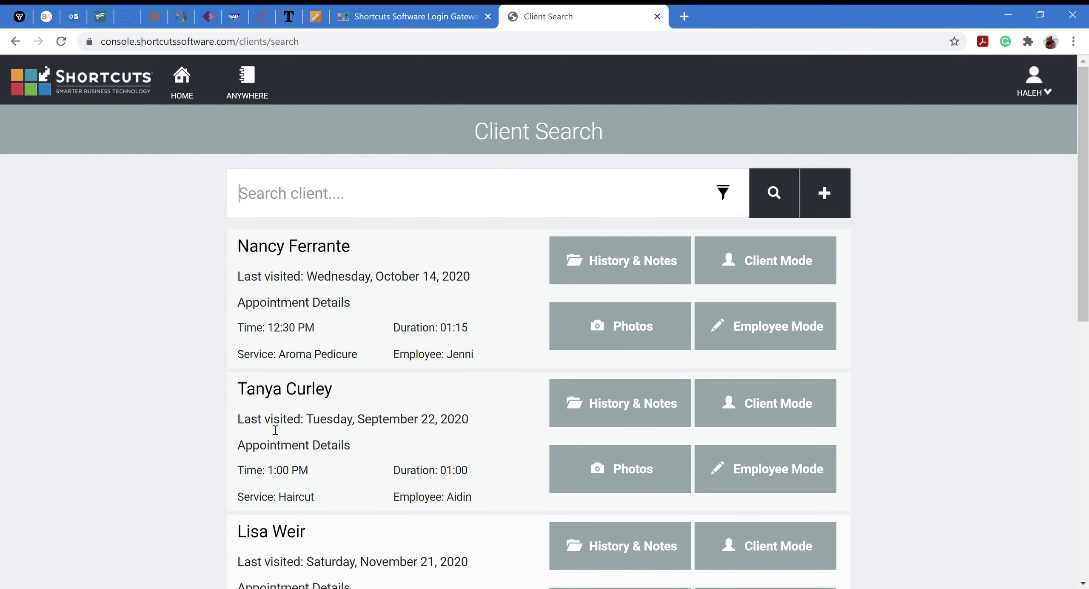
{"action": "type", "text": "ma"}
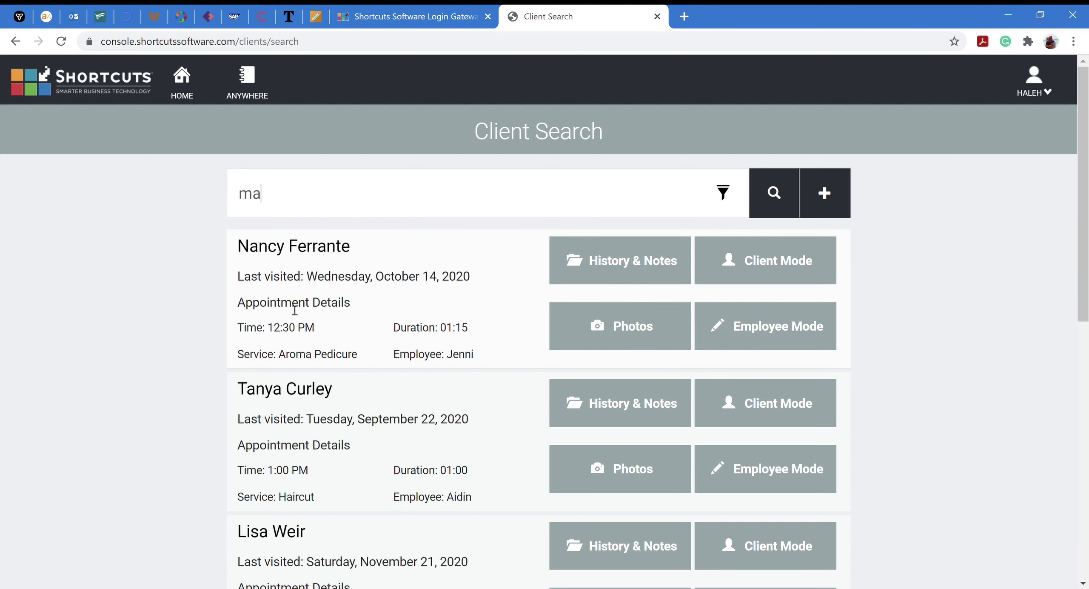
{"action": "type", "text": "kbu"}
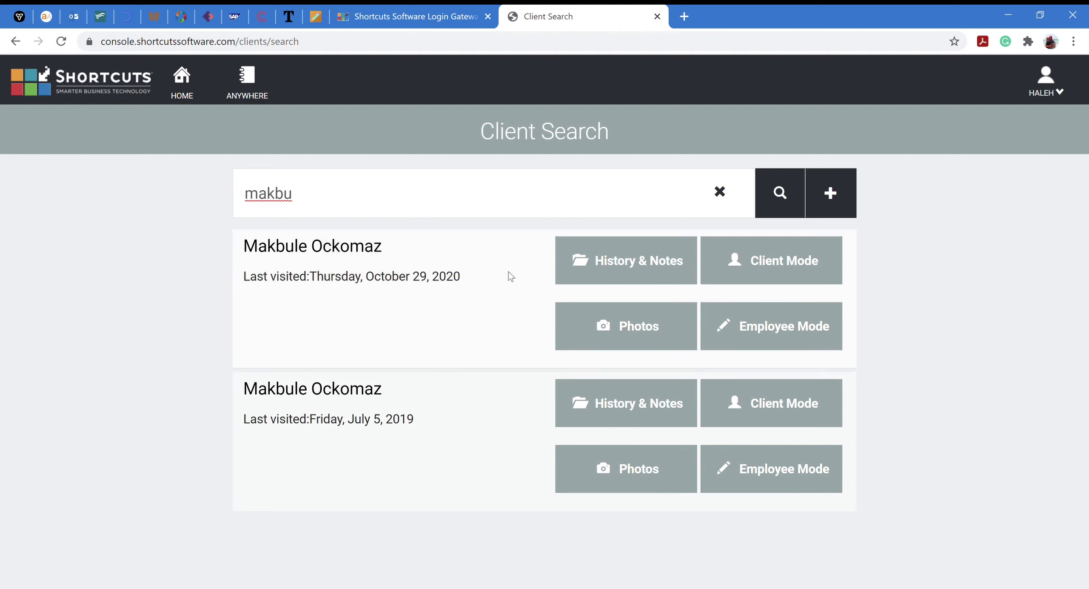
{"action": "left_click", "coordinate": [751, 272]}
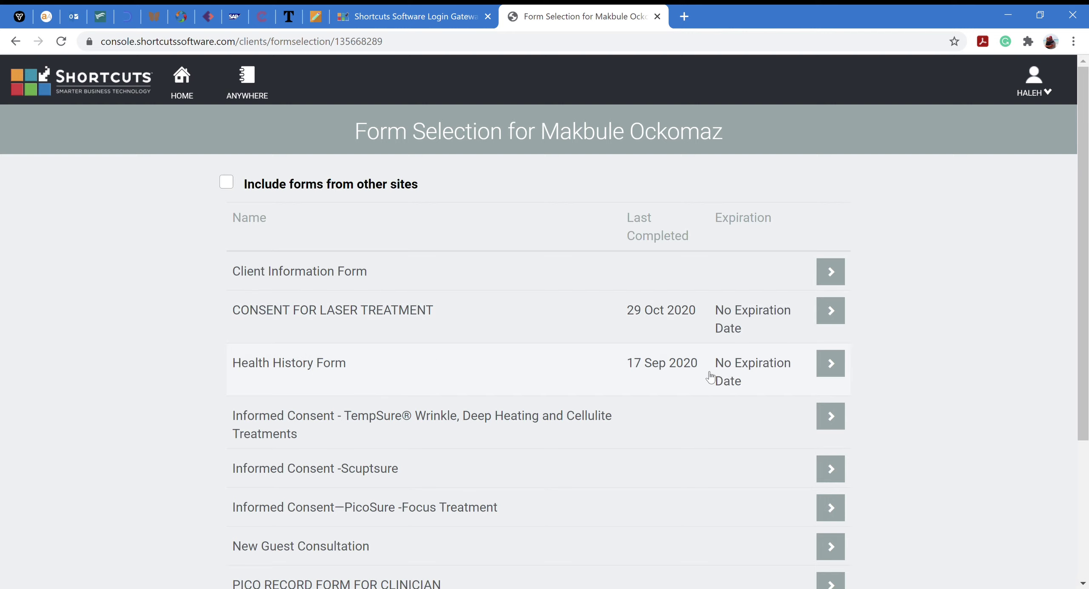
Look through the client's form list, checking the last completed and expiration dates of the consent and health history forms
{"action": "scroll", "coordinate": [661, 374], "scroll_direction": "down", "scroll_amount": 5}
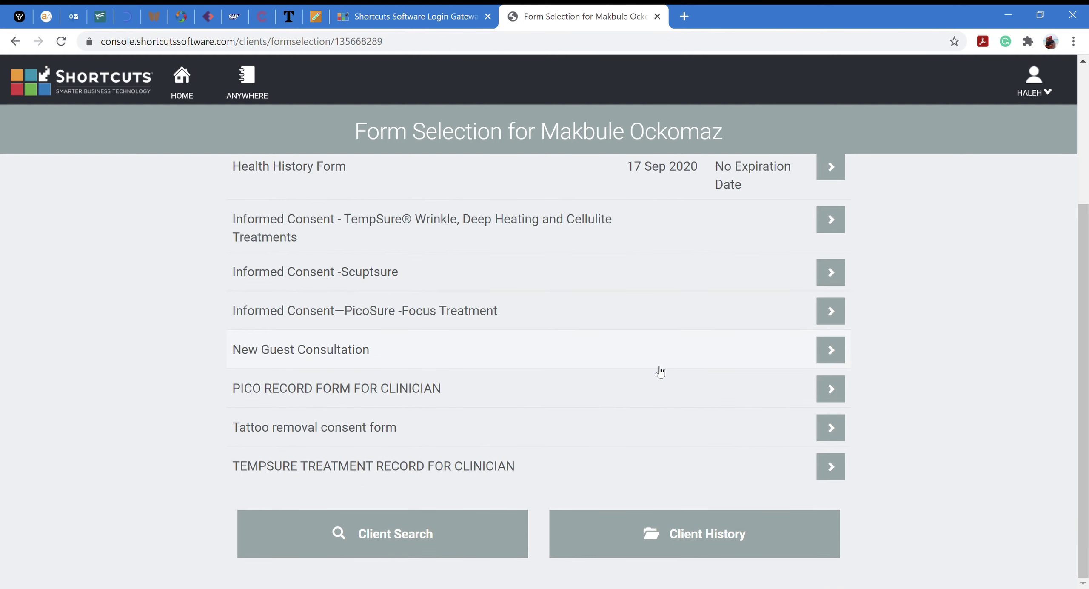
{"action": "scroll", "coordinate": [620, 411], "scroll_direction": "up", "scroll_amount": 2}
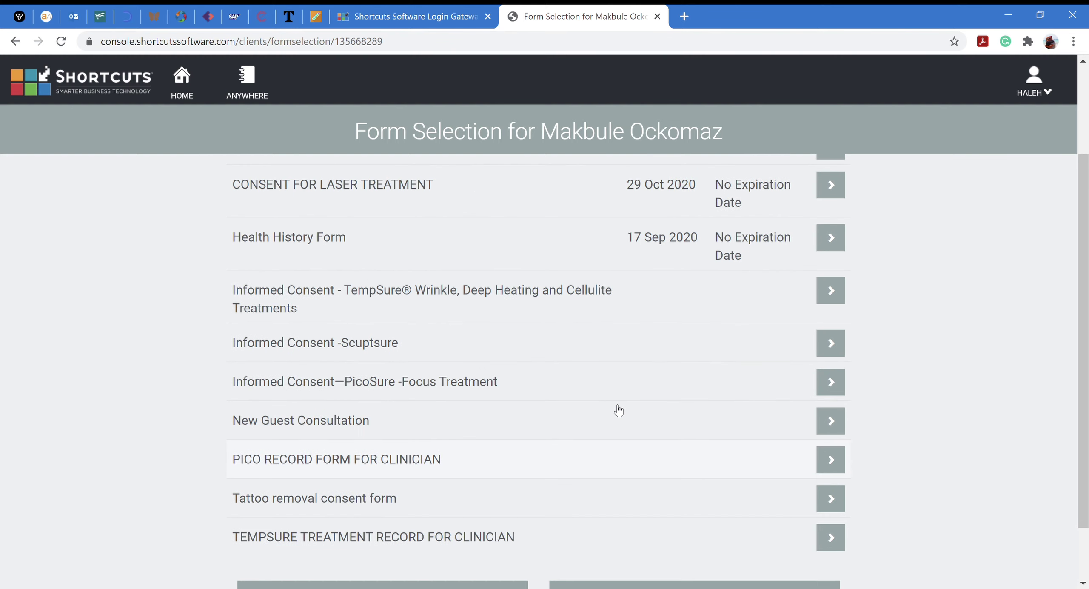
{"action": "scroll", "coordinate": [619, 410], "scroll_direction": "down", "scroll_amount": 2}
{"action": "scroll", "coordinate": [883, 368], "scroll_direction": "up", "scroll_amount": 5}
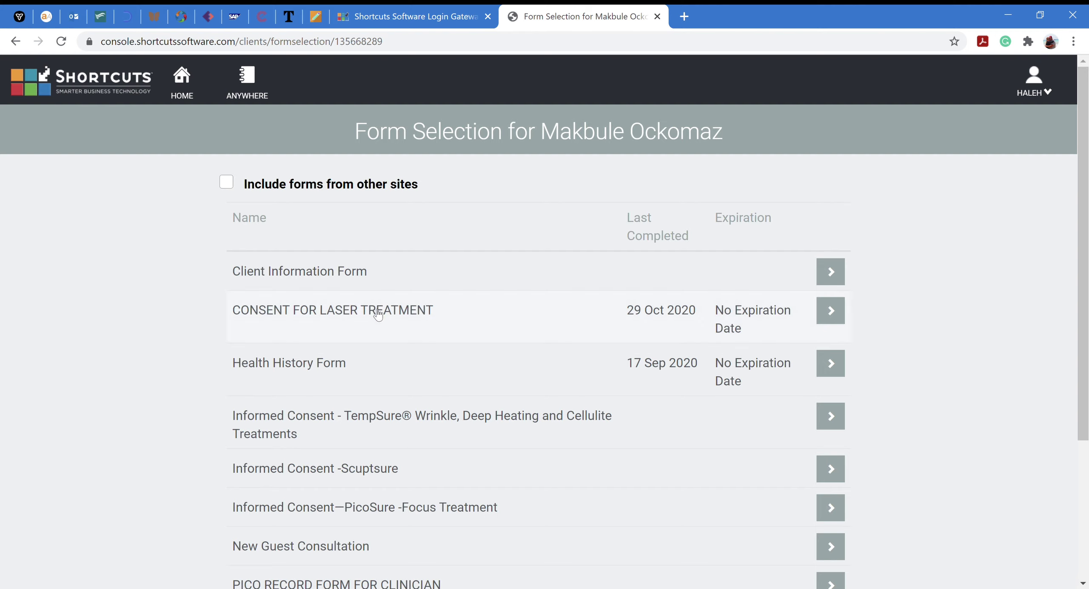
{"action": "scroll", "coordinate": [742, 369], "scroll_direction": "down", "scroll_amount": 2}
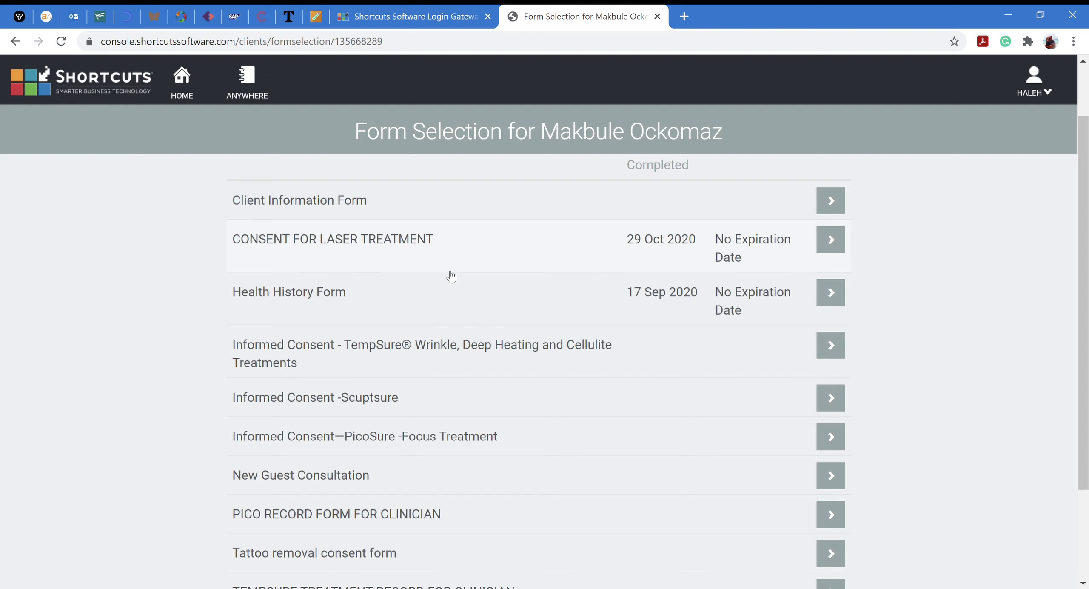
{"action": "scroll", "coordinate": [451, 277], "scroll_direction": "up", "scroll_amount": 2}
Go back to the week's appointments, check the 6:30 LHR- Brazilian booking on Wed Jan 13, and return to the calendar
{"action": "left_click", "coordinate": [263, 82]}
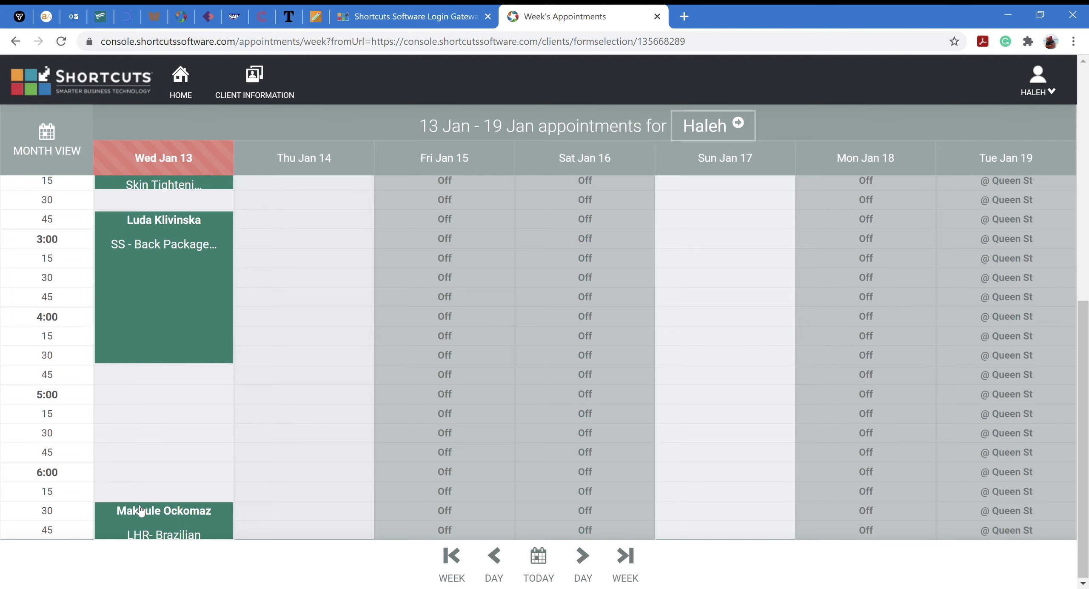
{"action": "left_click", "coordinate": [151, 513]}
{"action": "left_click", "coordinate": [253, 80]}
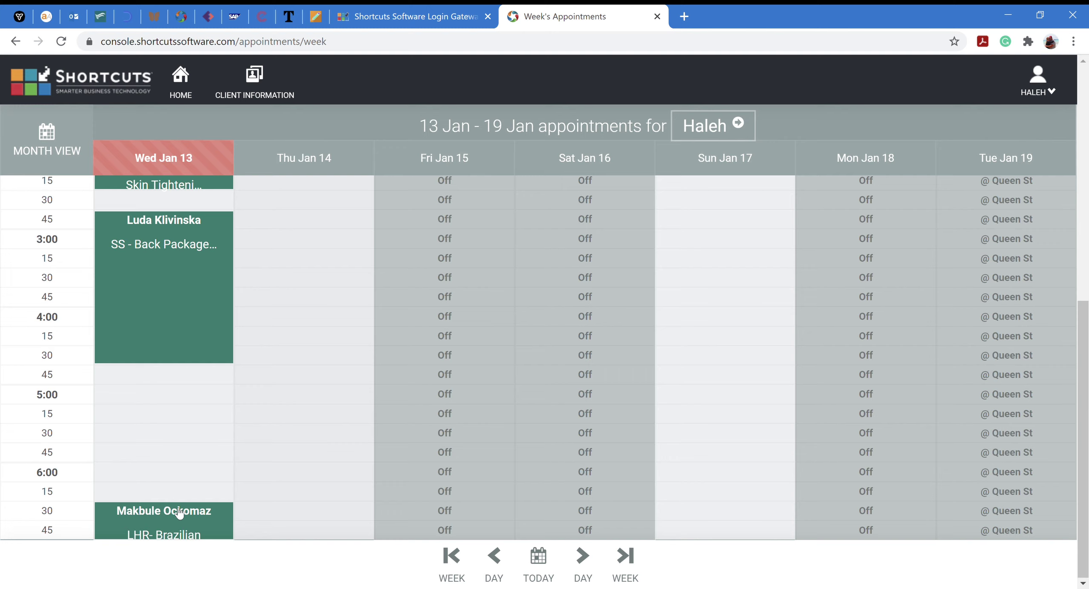
{"action": "left_click", "coordinate": [210, 511]}
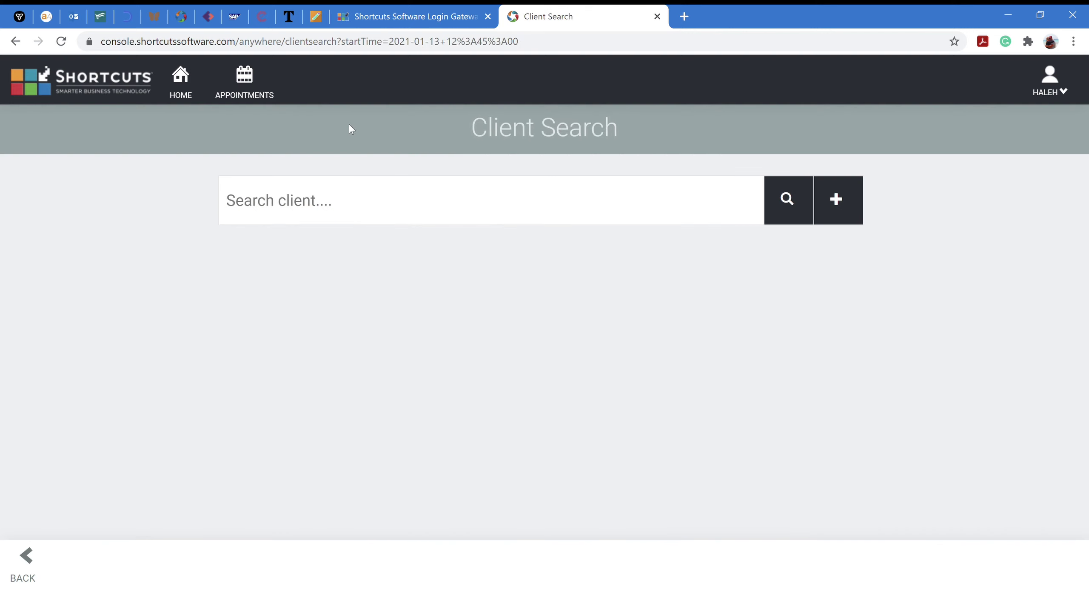
{"action": "left_click", "coordinate": [250, 80]}
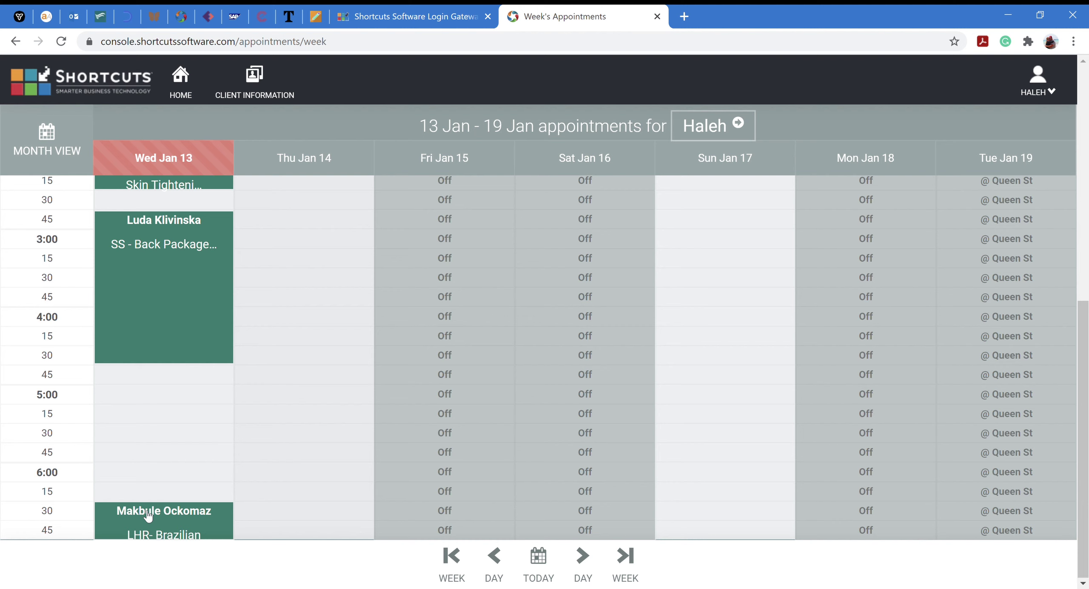
Check the 1:15 body contouring booking on Wed Jan 13, then return to the calendar and look over that day's appointments
{"action": "scroll", "coordinate": [148, 514], "scroll_direction": "up", "scroll_amount": 5}
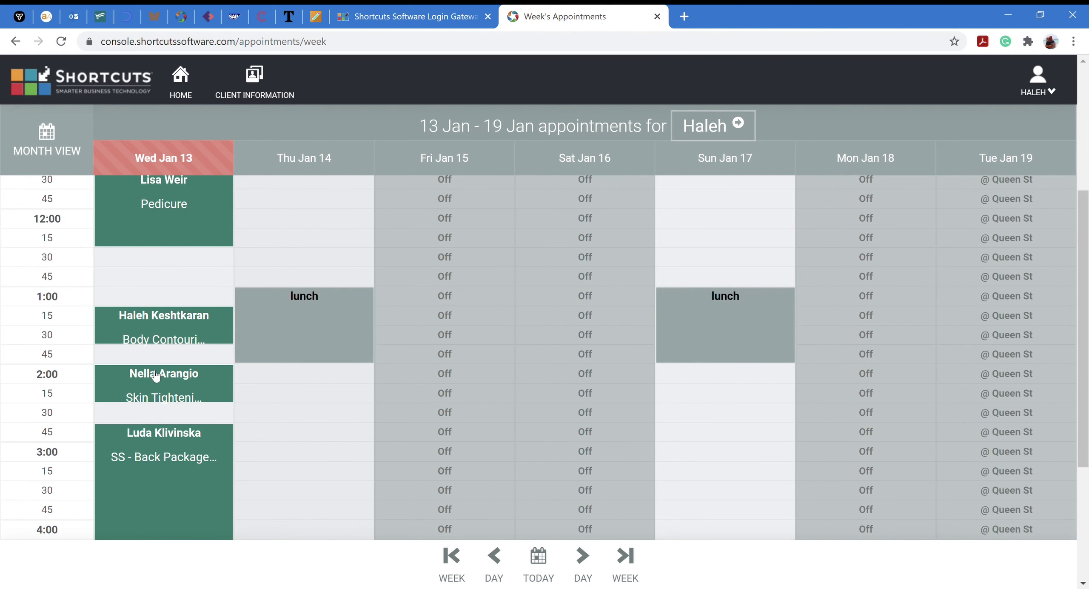
{"action": "left_click", "coordinate": [163, 336]}
{"action": "left_click", "coordinate": [258, 81]}
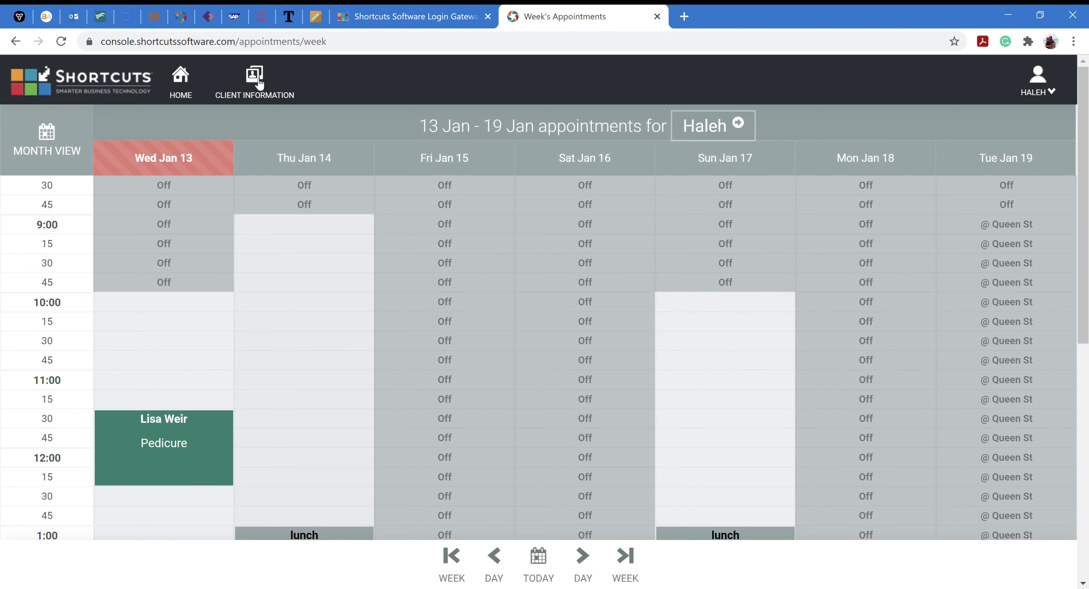
{"action": "scroll", "coordinate": [233, 216], "scroll_direction": "down", "scroll_amount": 10}
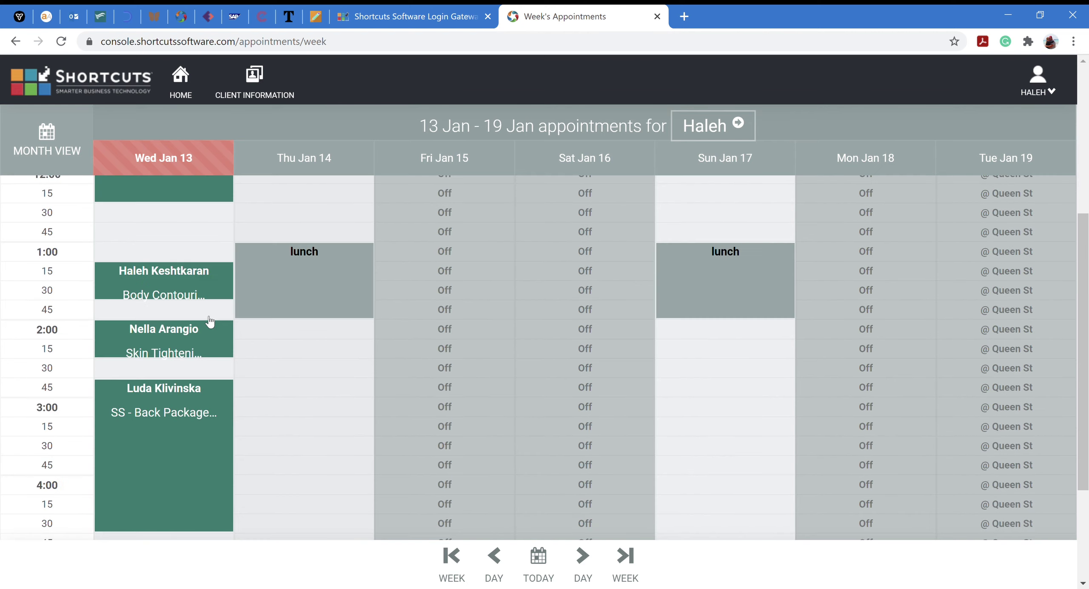
{"action": "scroll", "coordinate": [180, 272], "scroll_direction": "up", "scroll_amount": 2}
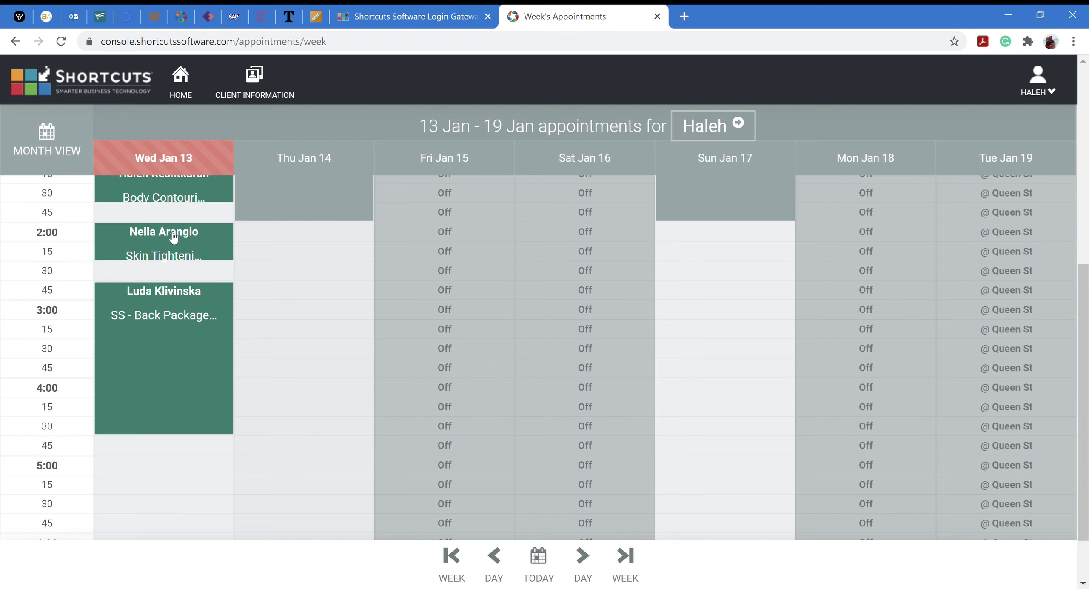
{"action": "scroll", "coordinate": [237, 287], "scroll_direction": "up", "scroll_amount": 8}
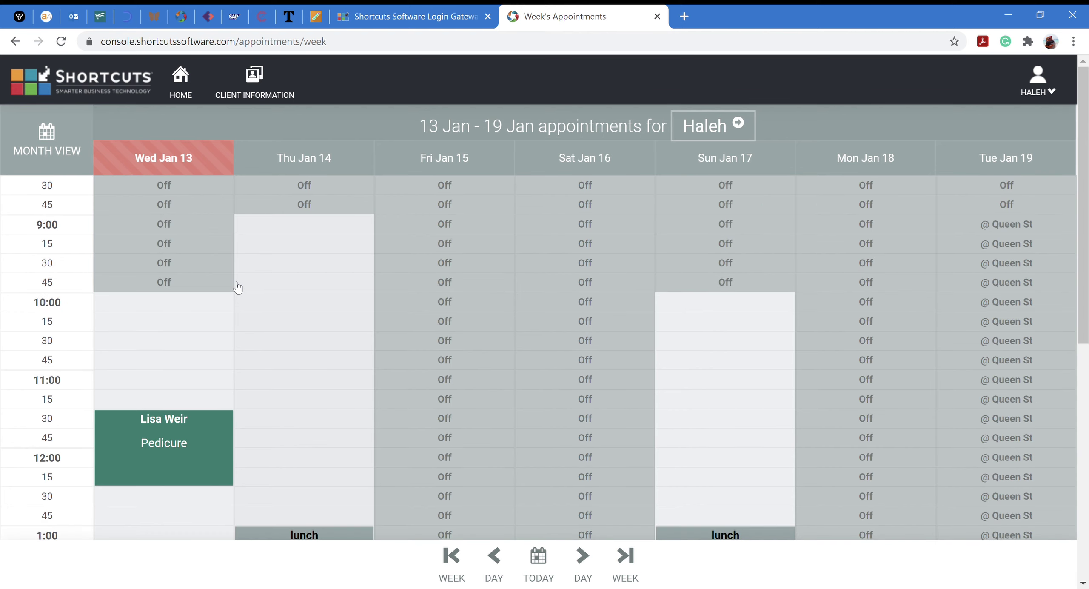
{"action": "scroll", "coordinate": [273, 326], "scroll_direction": "down", "scroll_amount": 5}
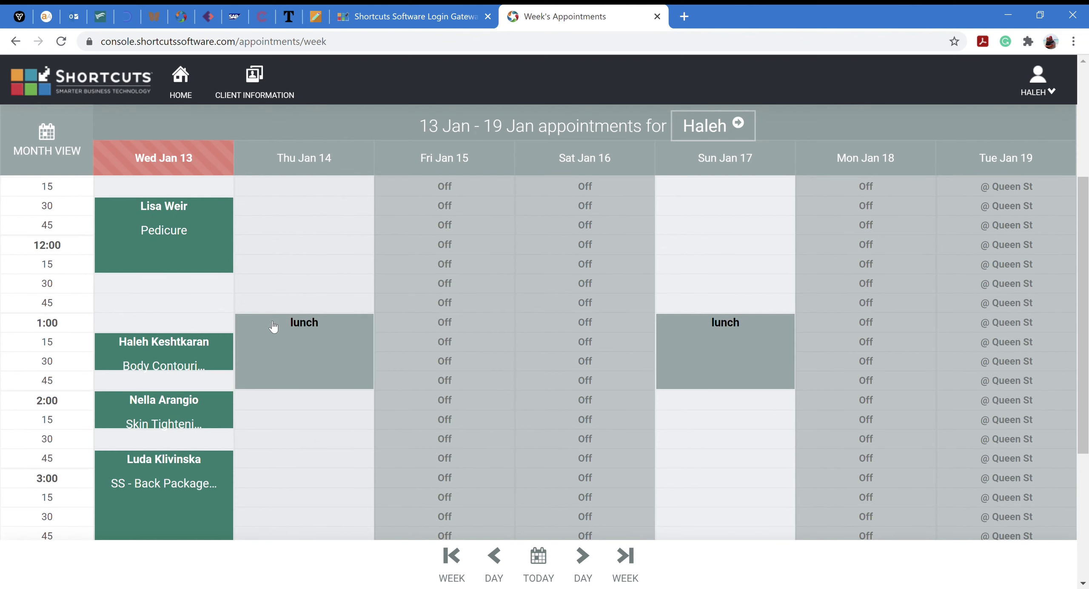
{"action": "scroll", "coordinate": [175, 479], "scroll_direction": "down", "scroll_amount": 5}
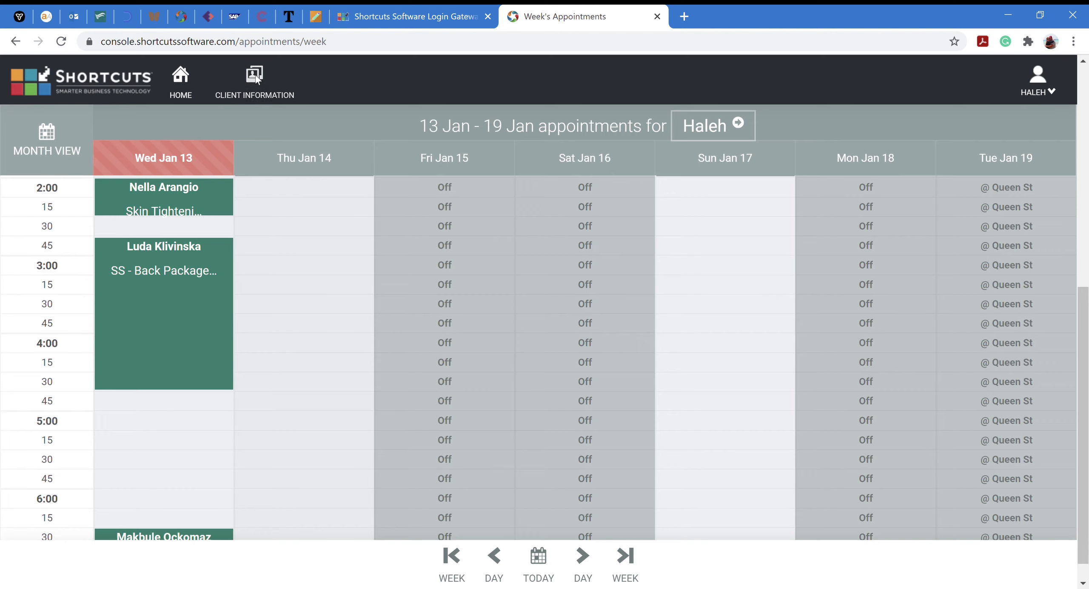
Return to the client's form selection page and open the client history from it
{"action": "left_click", "coordinate": [257, 79]}
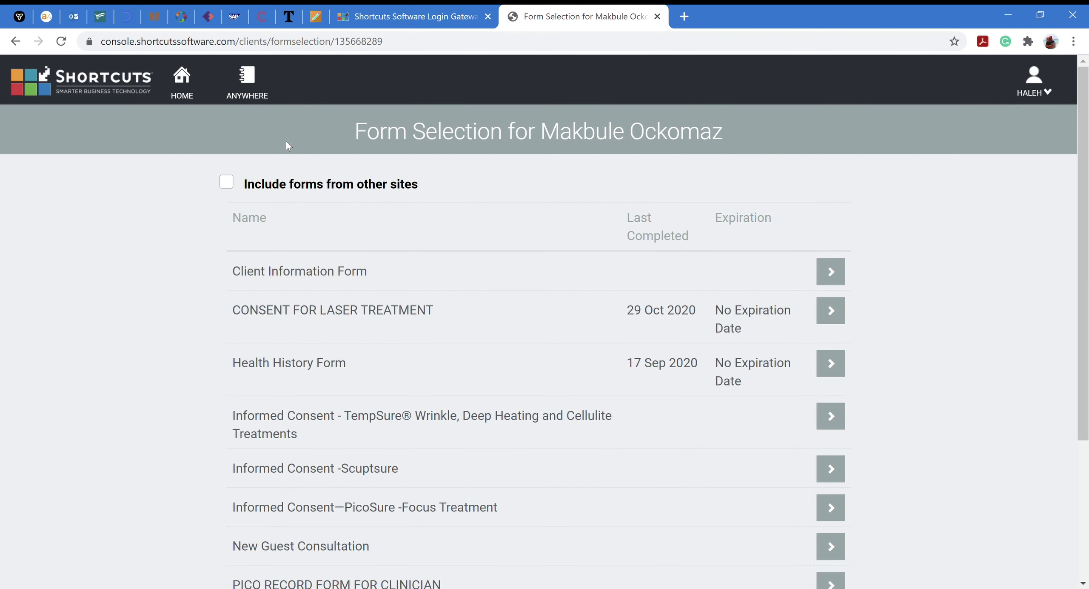
{"action": "scroll", "coordinate": [502, 417], "scroll_direction": "down", "scroll_amount": 4}
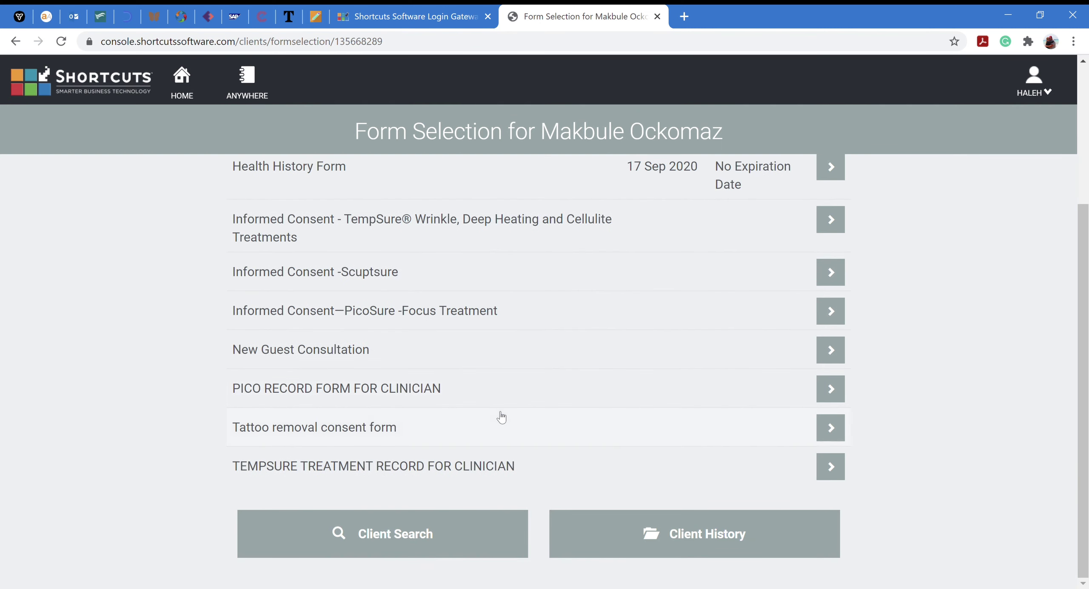
{"action": "left_click", "coordinate": [711, 532]}
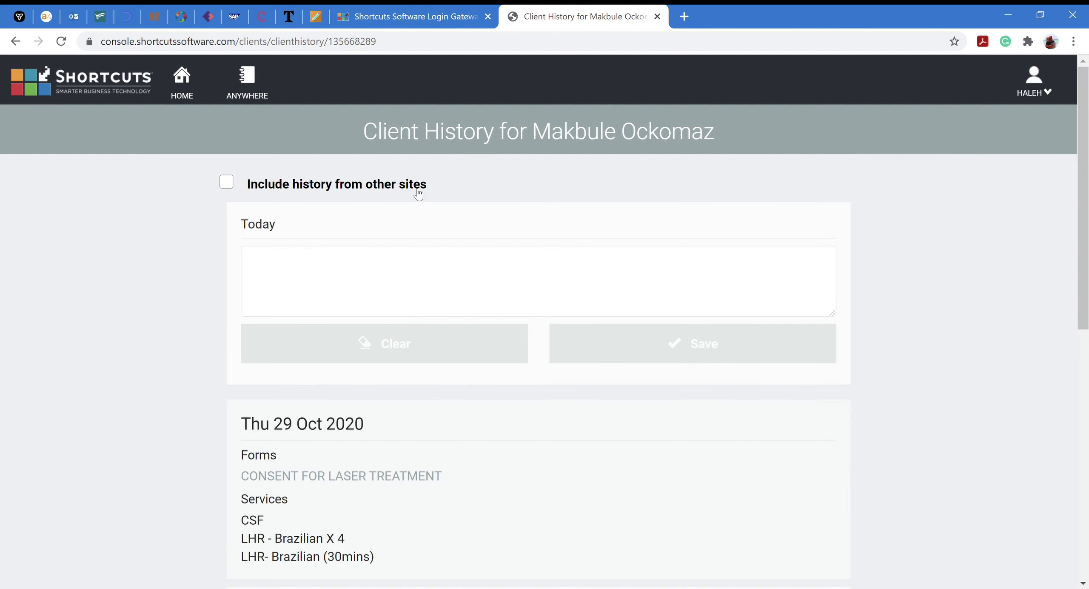
Review the client's history, examining the forms and services recorded for each past visit
{"action": "scroll", "coordinate": [416, 192], "scroll_direction": "down", "scroll_amount": 5}
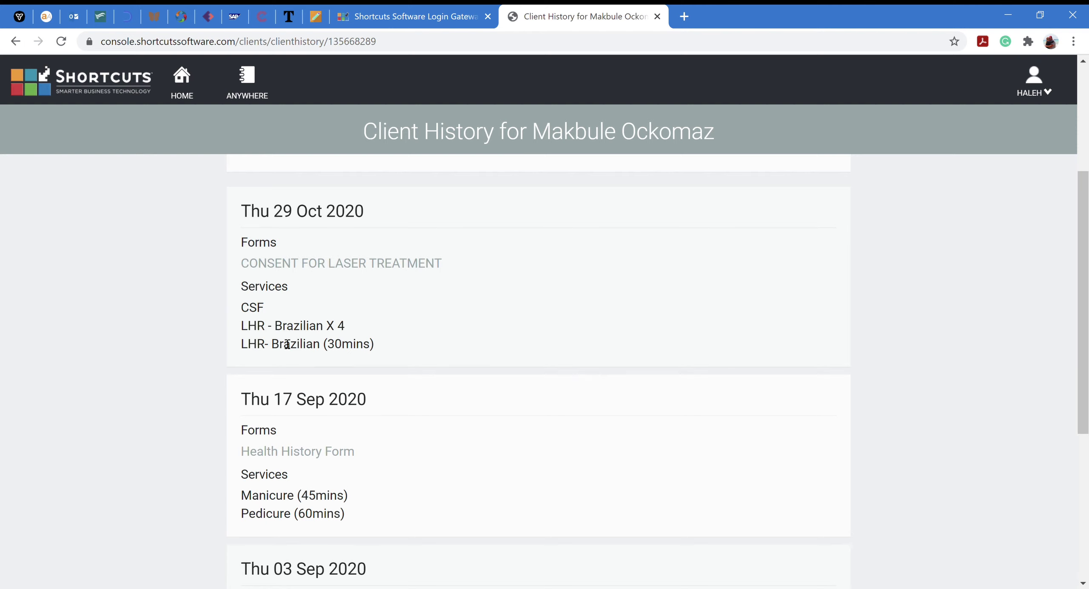
{"action": "scroll", "coordinate": [288, 344], "scroll_direction": "down", "scroll_amount": 3}
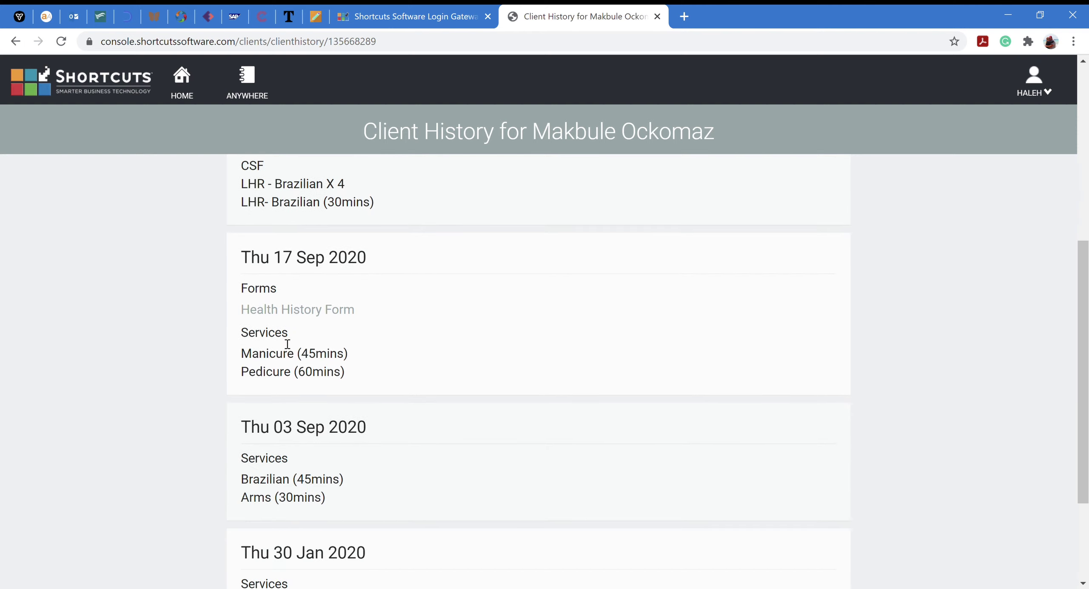
{"action": "scroll", "coordinate": [288, 343], "scroll_direction": "down", "scroll_amount": 2}
{"action": "scroll", "coordinate": [287, 344], "scroll_direction": "down", "scroll_amount": 1}
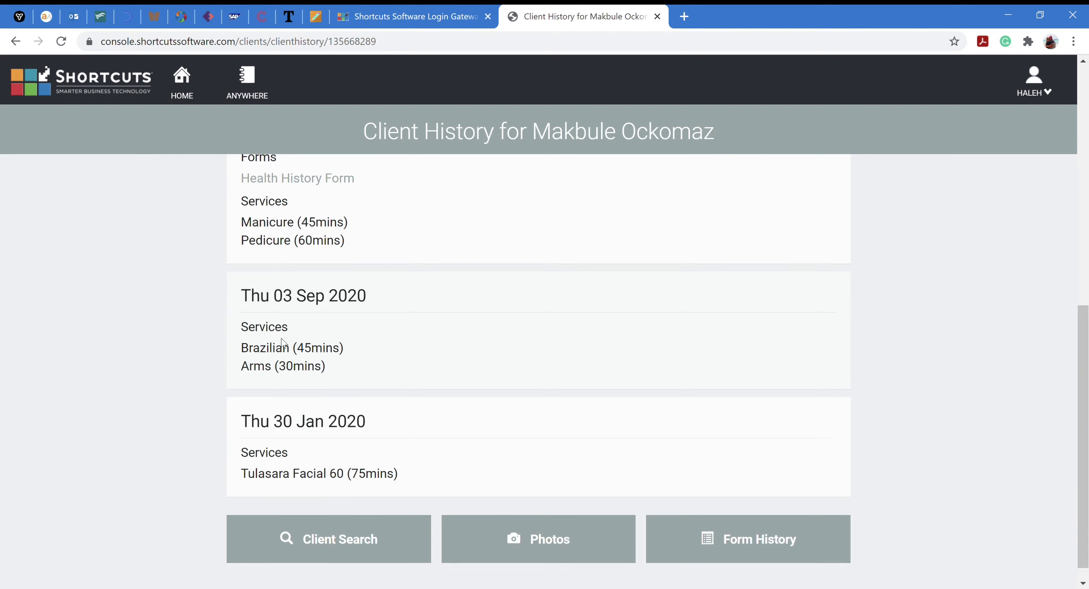
{"action": "scroll", "coordinate": [283, 343], "scroll_direction": "up", "scroll_amount": 4}
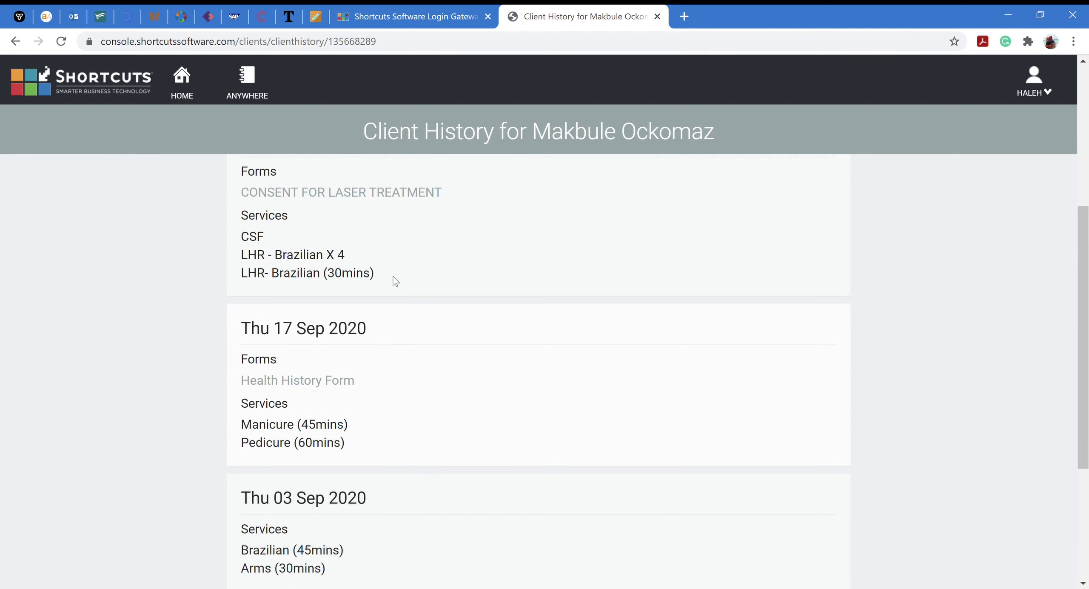
{"action": "scroll", "coordinate": [238, 373], "scroll_direction": "up", "scroll_amount": 5}
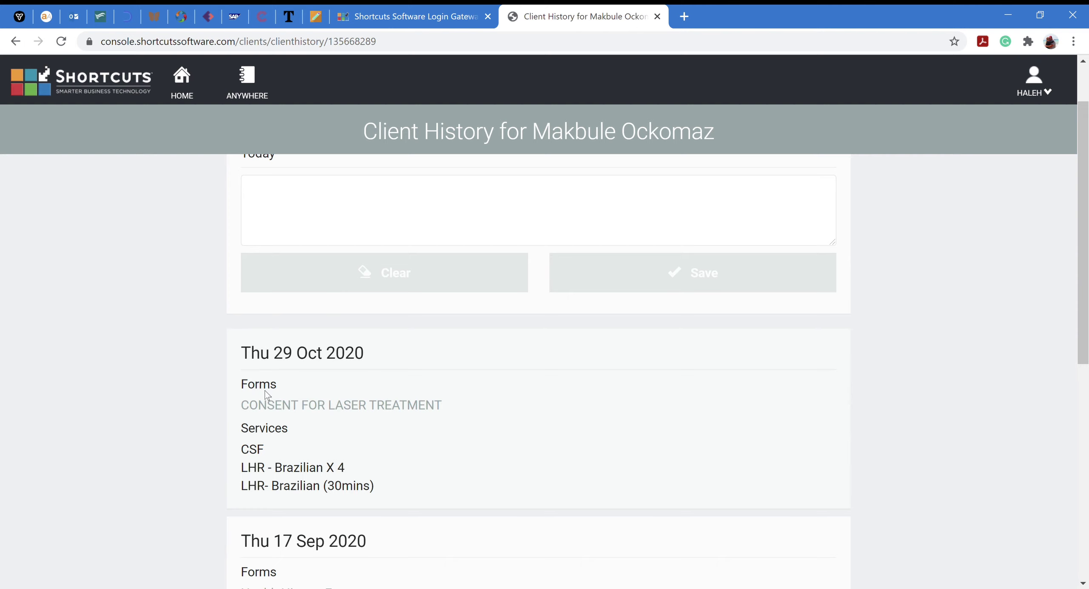
{"action": "scroll", "coordinate": [293, 415], "scroll_direction": "down", "scroll_amount": 2}
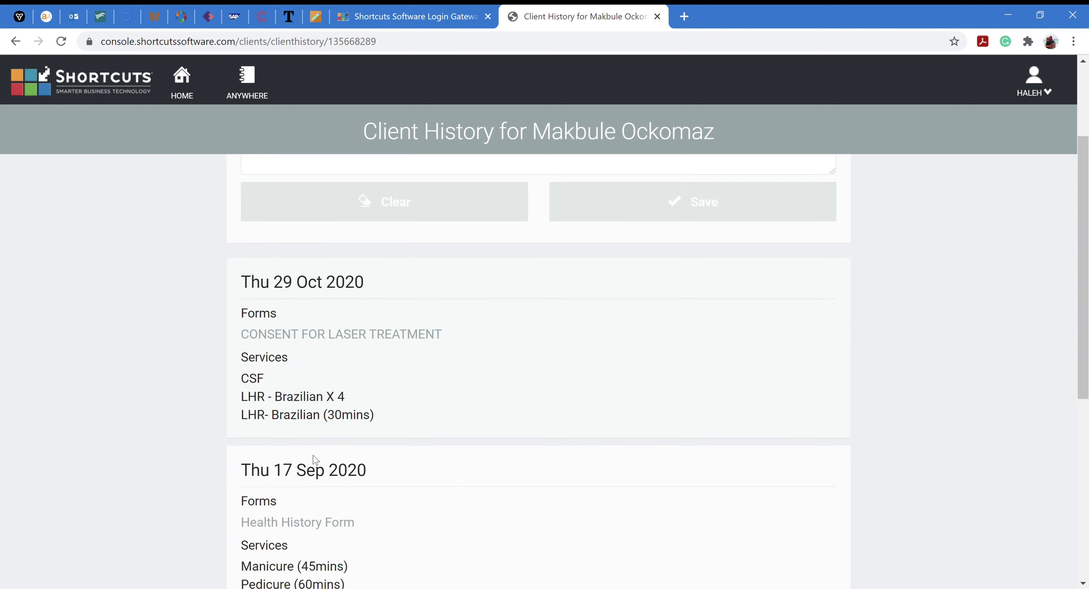
{"action": "scroll", "coordinate": [391, 324], "scroll_direction": "down", "scroll_amount": 6}
{"action": "scroll", "coordinate": [391, 325], "scroll_direction": "up", "scroll_amount": 10}
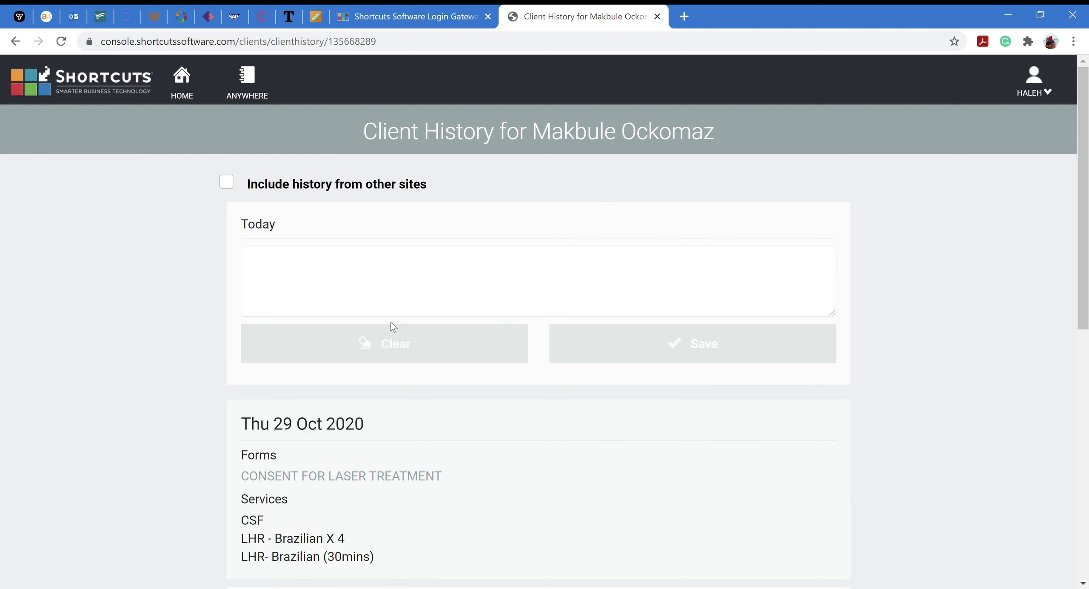
Return to the week's appointments and open the 6:30 LHR- Brazilian booking on Wed Jan 13
{"action": "left_click", "coordinate": [253, 78]}
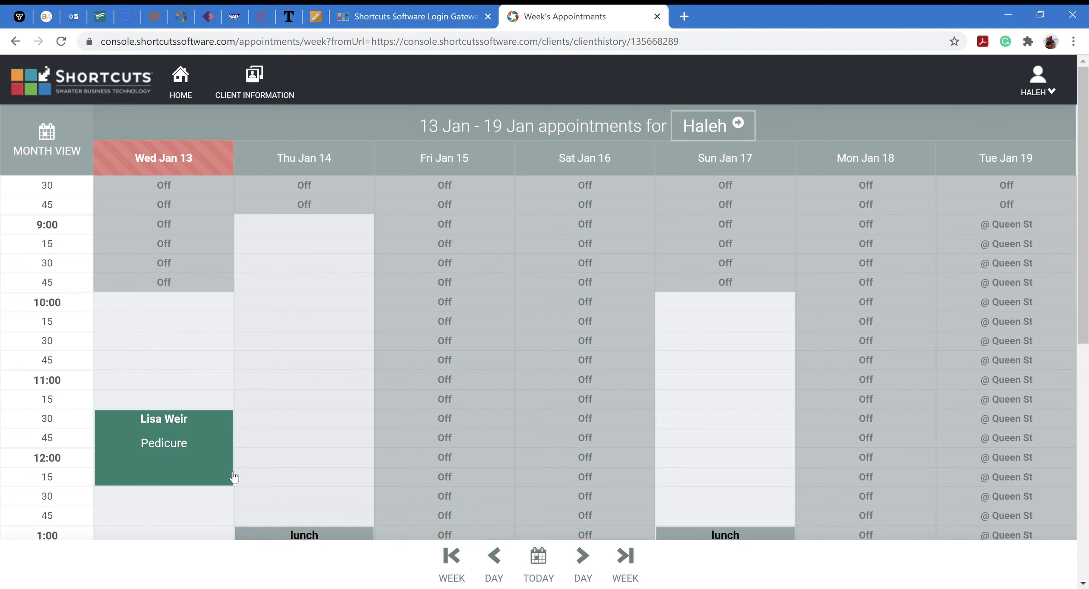
{"action": "scroll", "coordinate": [234, 476], "scroll_direction": "down", "scroll_amount": 3}
{"action": "scroll", "coordinate": [233, 477], "scroll_direction": "down", "scroll_amount": 7}
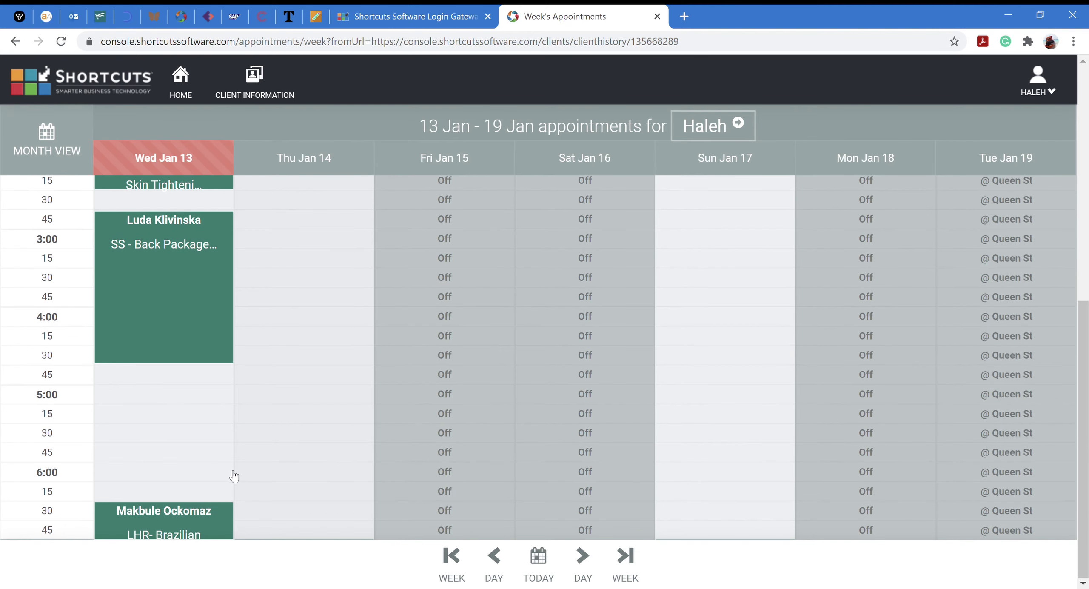
{"action": "left_click", "coordinate": [208, 521]}
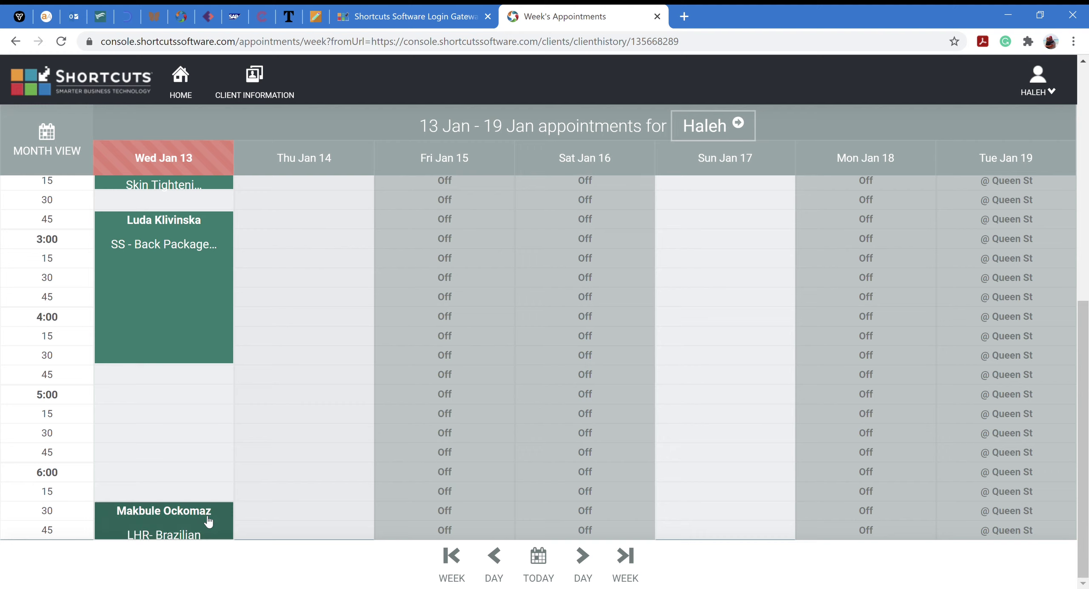